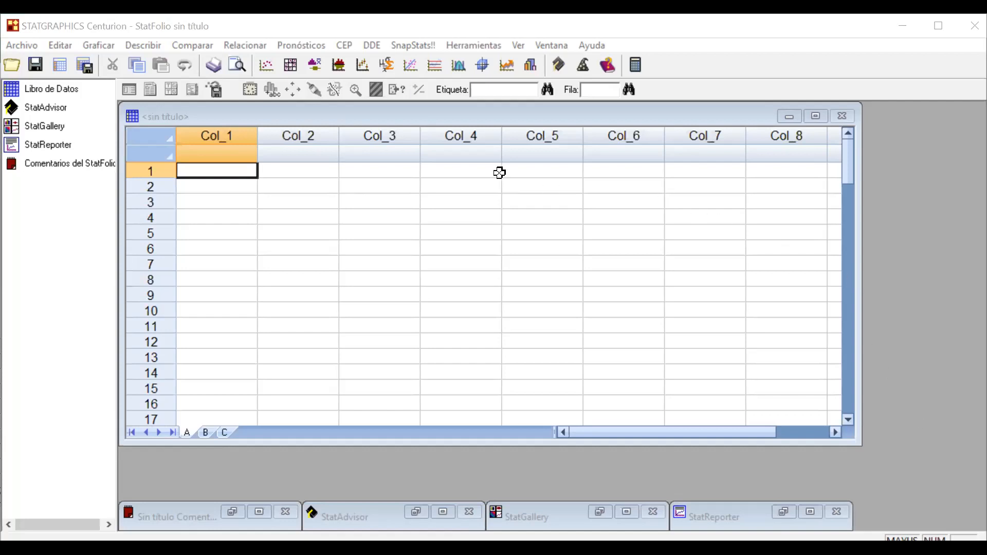
pyautogui.click(22, 45)
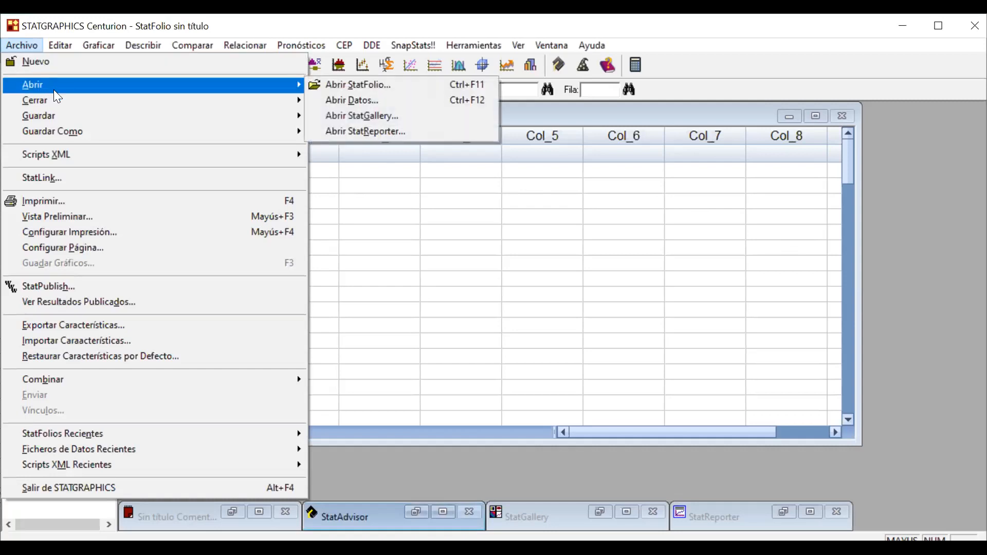
pyautogui.moveTo(54, 97)
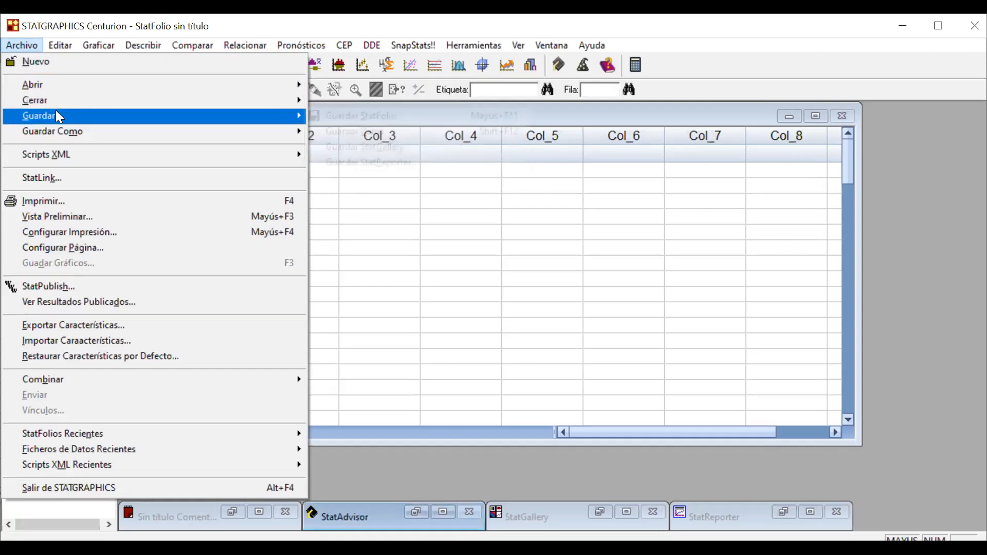
pyautogui.moveTo(79, 129)
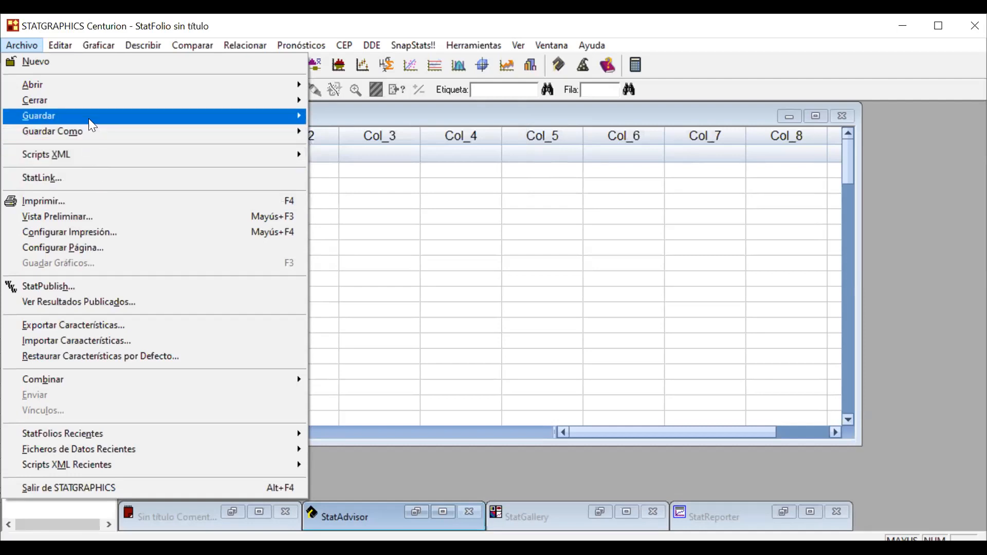
pyautogui.moveTo(112, 90)
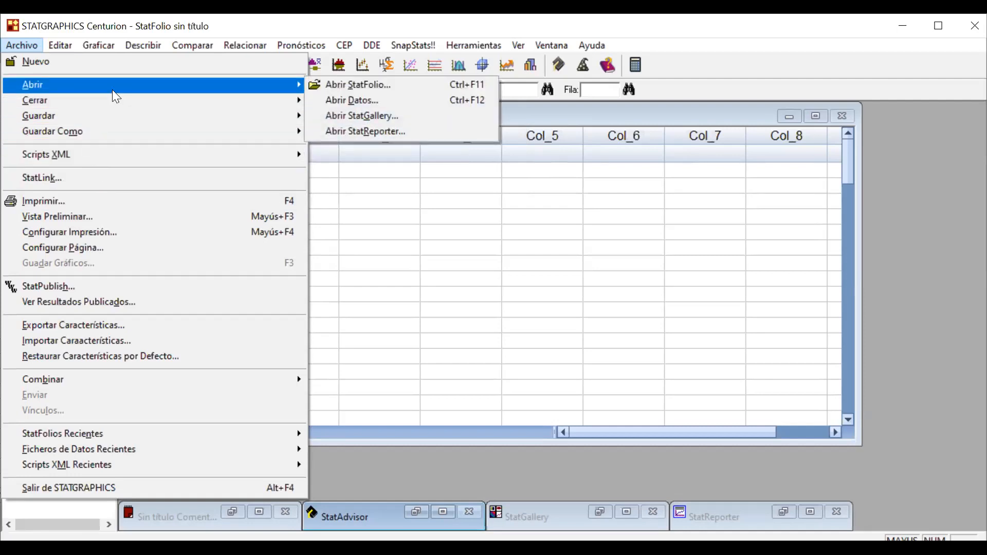
pyautogui.moveTo(64, 45)
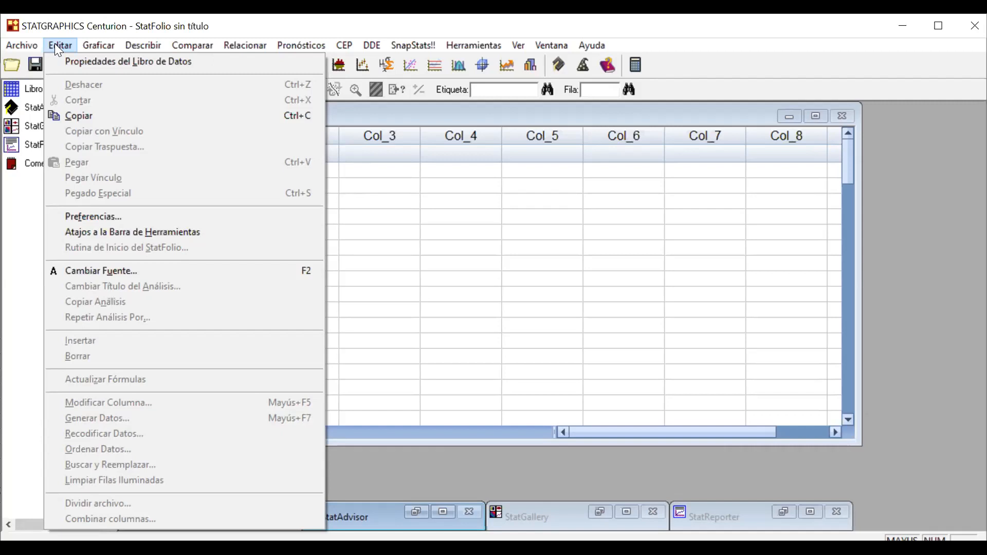
pyautogui.moveTo(100, 49)
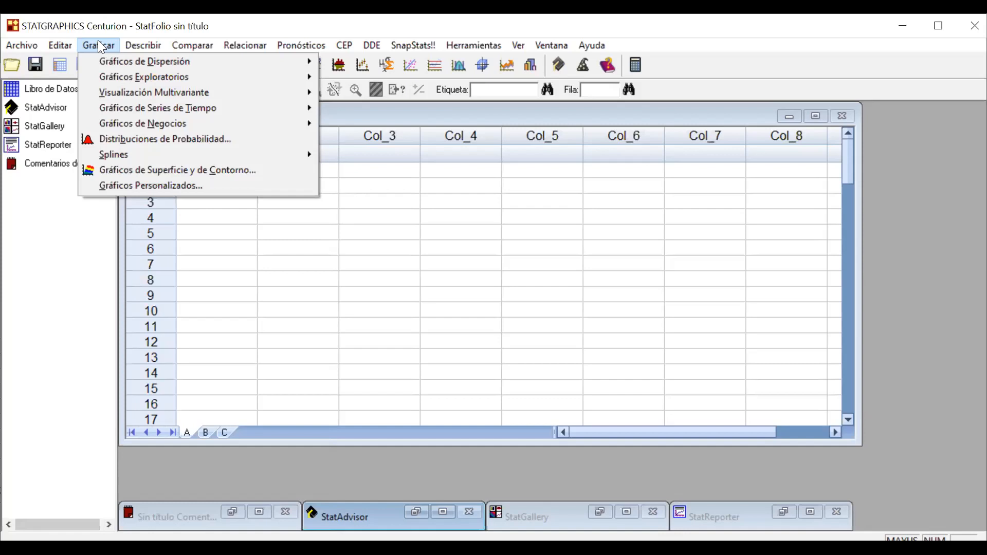
pyautogui.moveTo(132, 47)
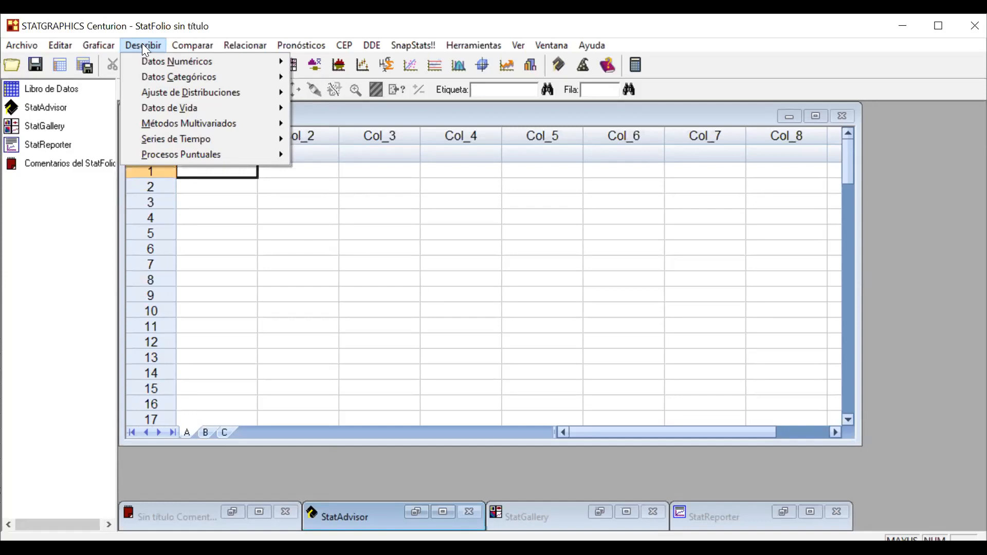
pyautogui.moveTo(187, 44)
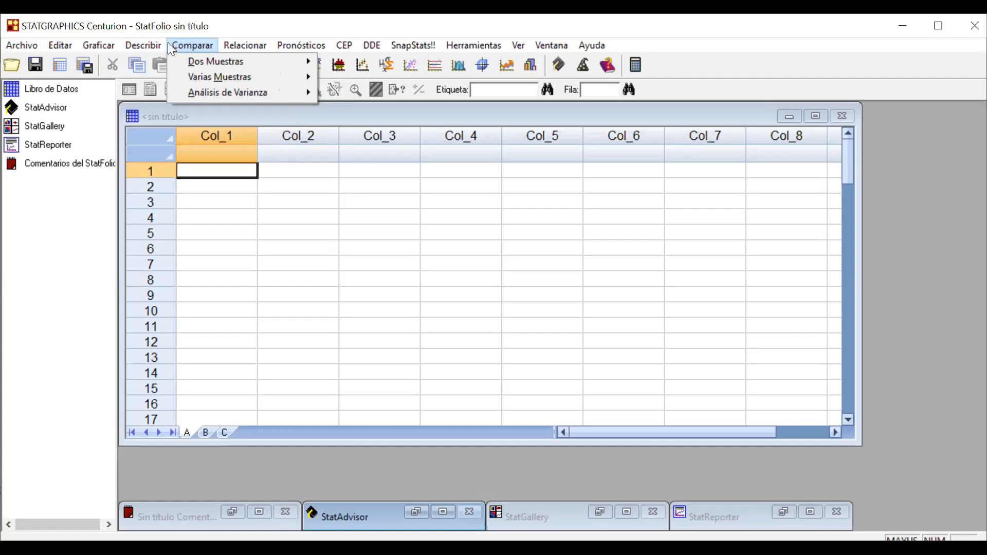
pyautogui.moveTo(60, 45)
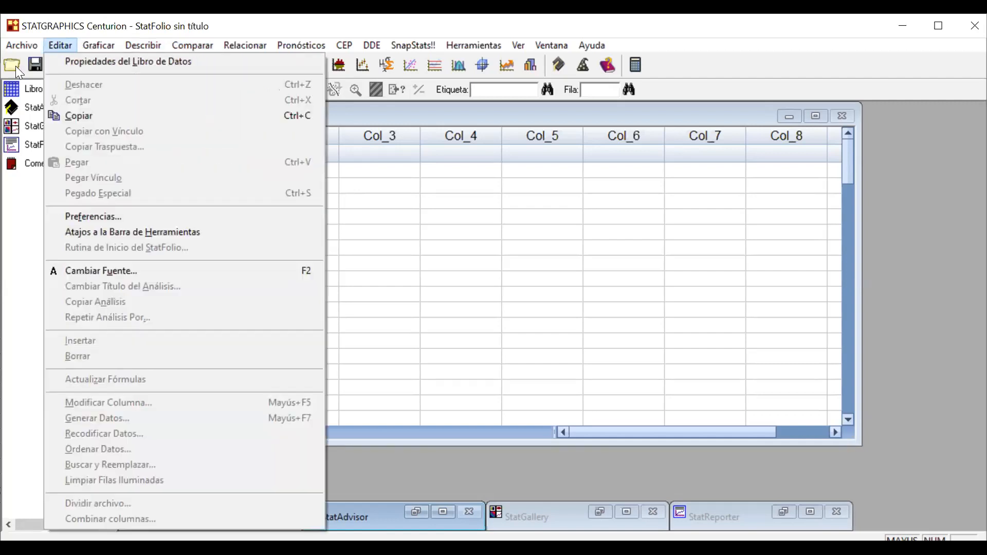
pyautogui.click(22, 255)
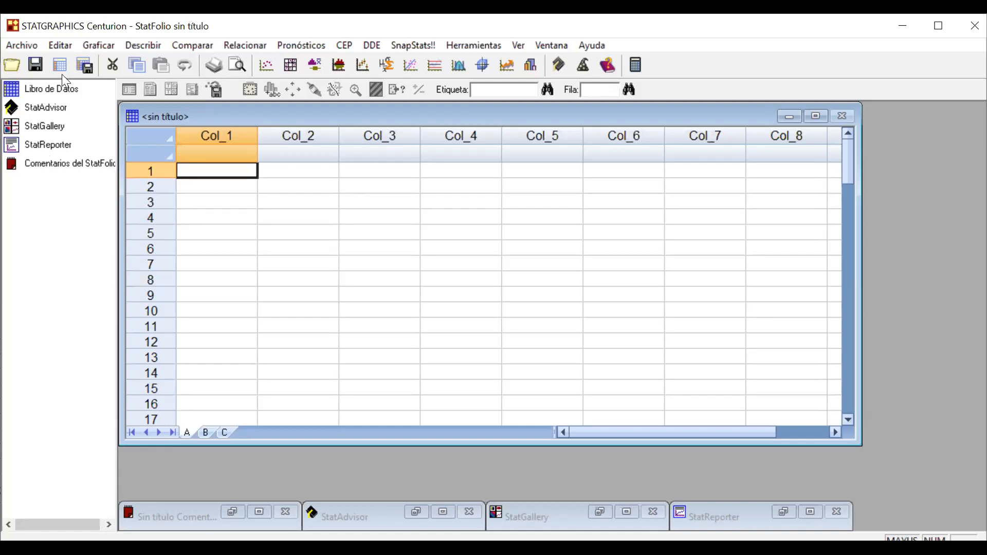
# Start opening data with an external data file (Archivo de Datos Externo) as the source.
pyautogui.click(22, 45)
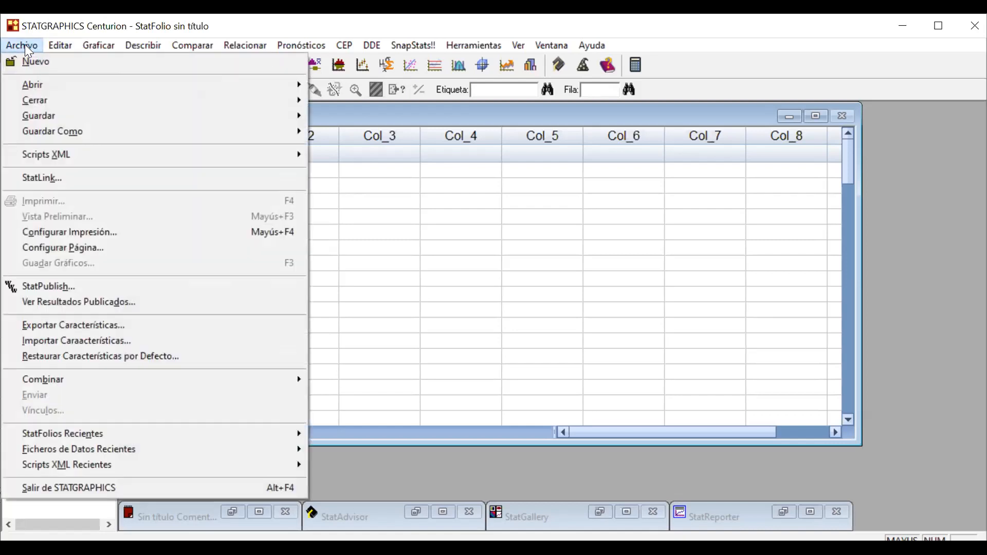
pyautogui.moveTo(98, 87)
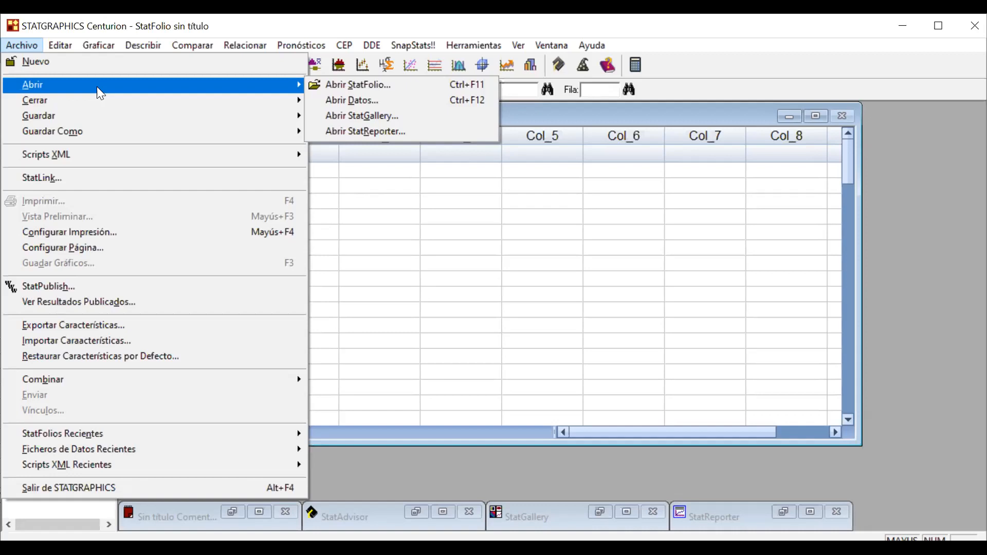
pyautogui.click(365, 105)
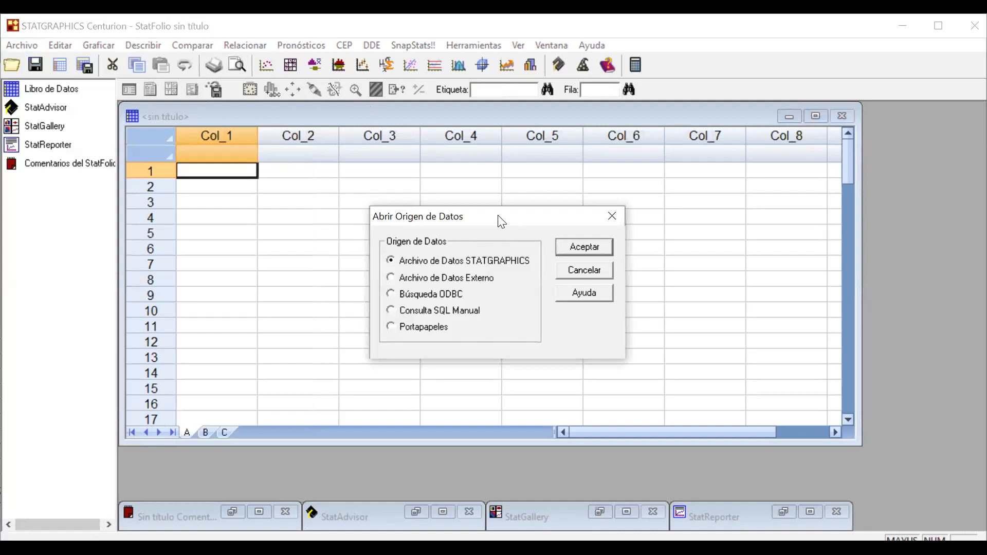
pyautogui.moveTo(501, 222); pyautogui.dragTo(489, 175)
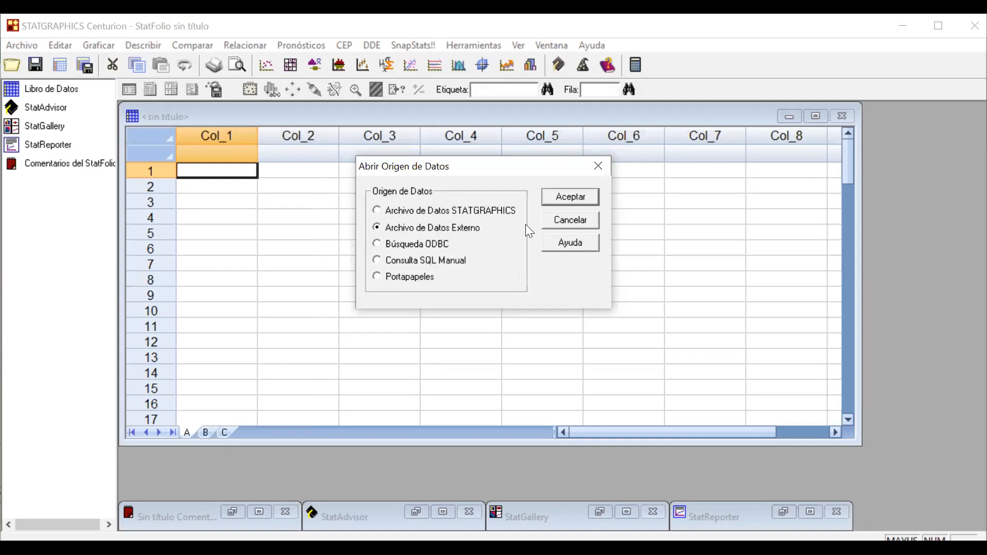
pyautogui.click(570, 197)
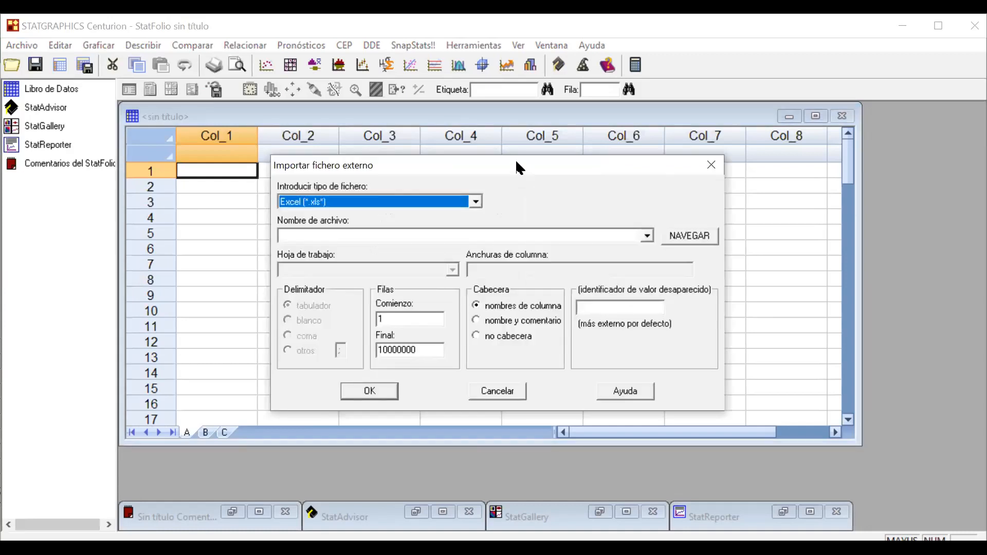
# Set the import file type to Excel (*.xls*) and choose the workbook EJERCICIOS PARA TABULAR from the desktop.
pyautogui.moveTo(516, 162); pyautogui.dragTo(505, 89)
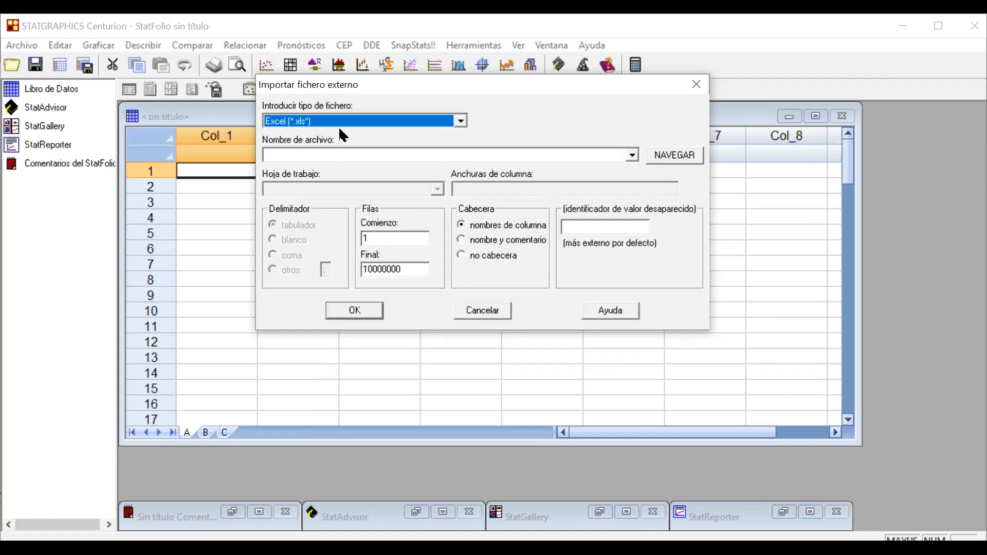
pyautogui.click(461, 121)
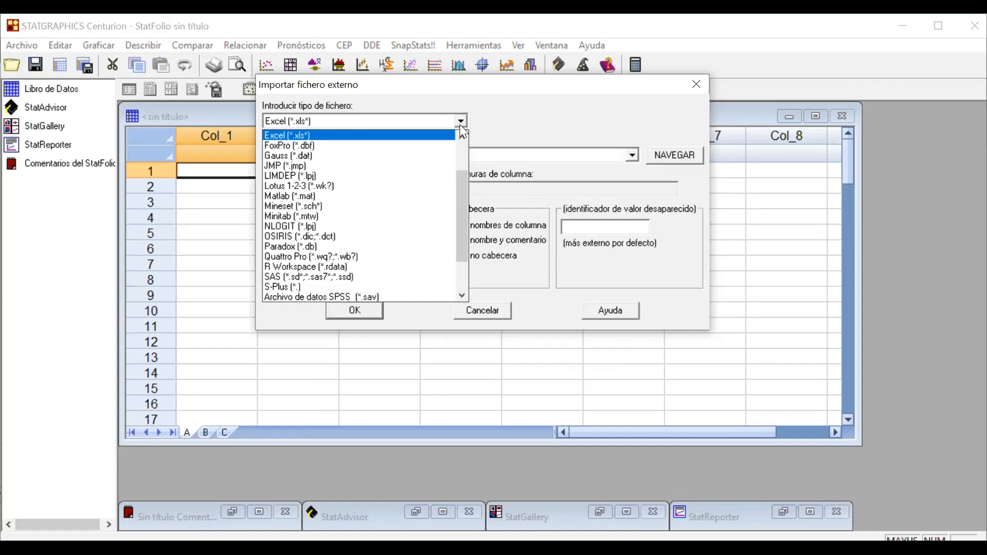
pyautogui.click(394, 136)
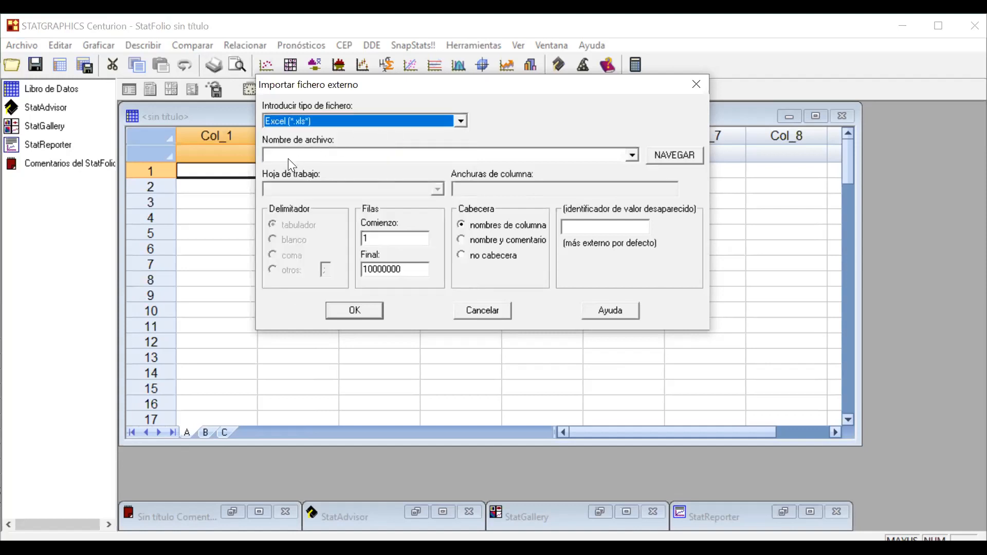
pyautogui.click(674, 155)
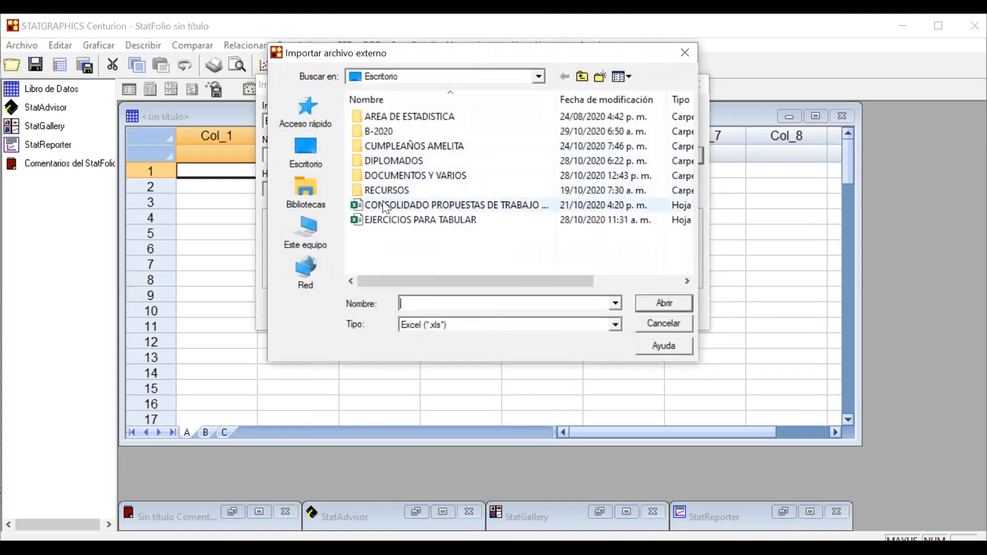
pyautogui.click(411, 222)
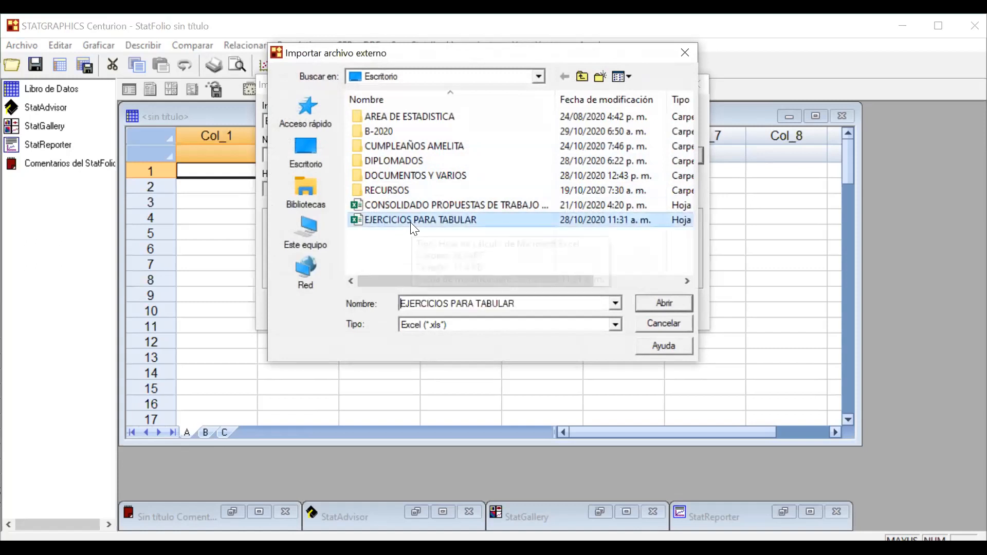
pyautogui.click(663, 304)
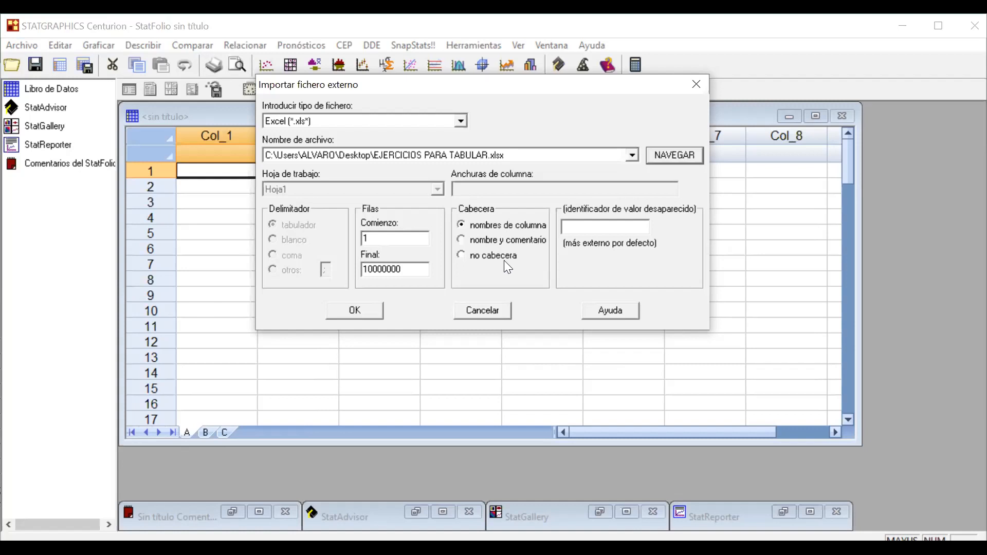
# Import the workbook with the header option set to name and comment (nombre y comentario), and maximize the data book.
pyautogui.click(460, 239)
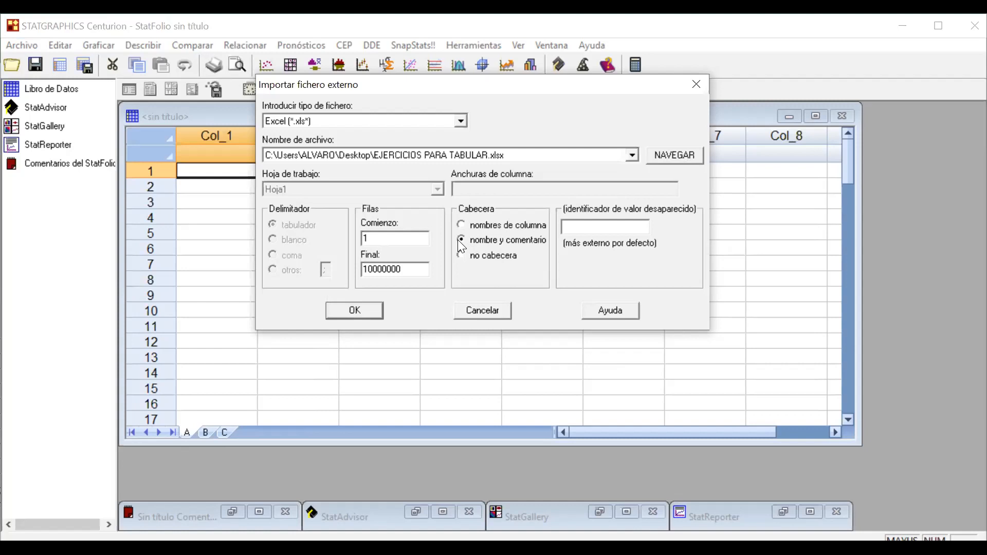
pyautogui.click(356, 310)
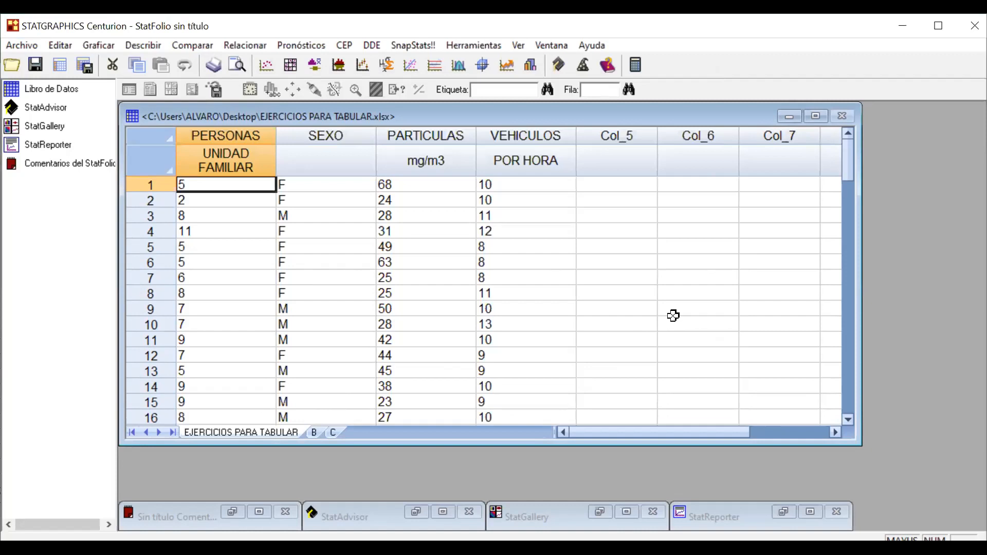
pyautogui.click(816, 115)
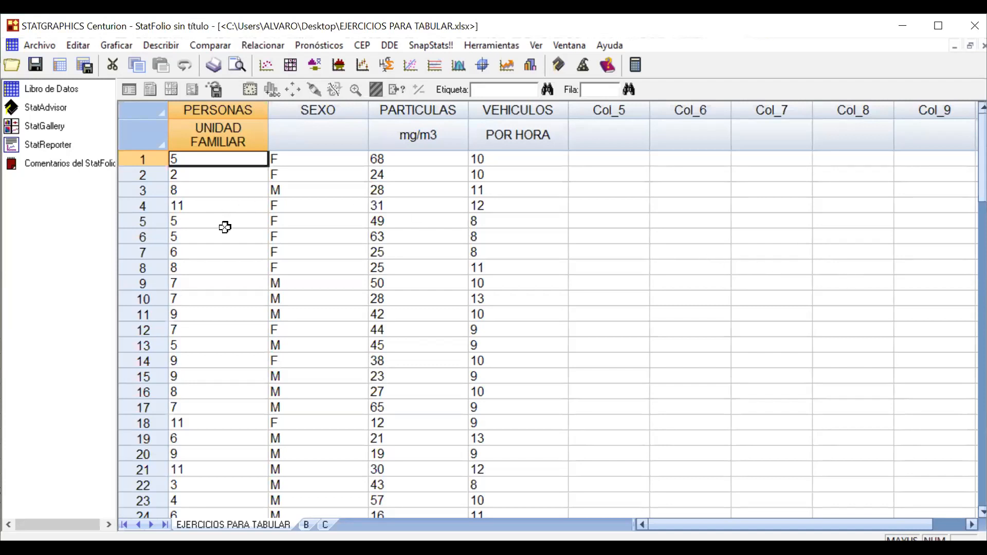
pyautogui.click(220, 190)
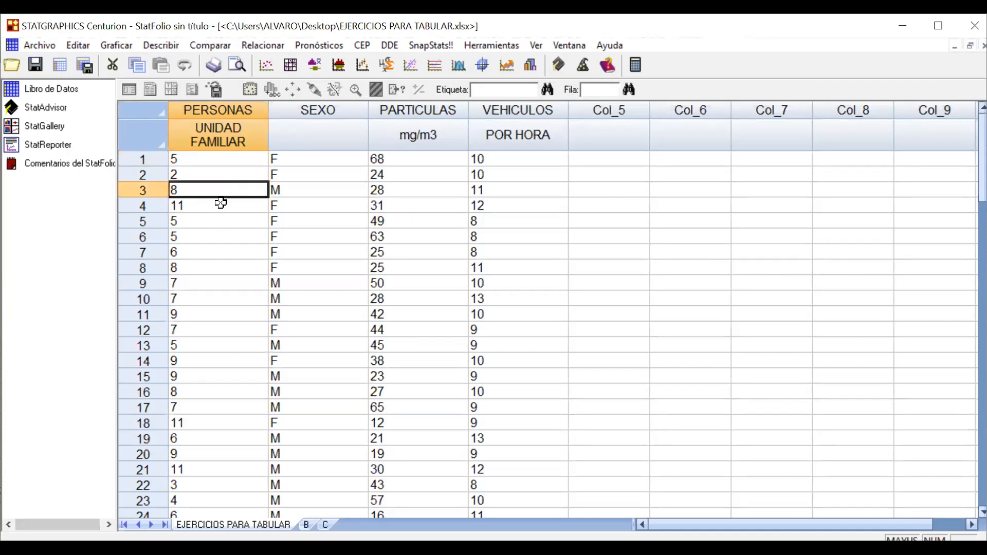
pyautogui.click(222, 206)
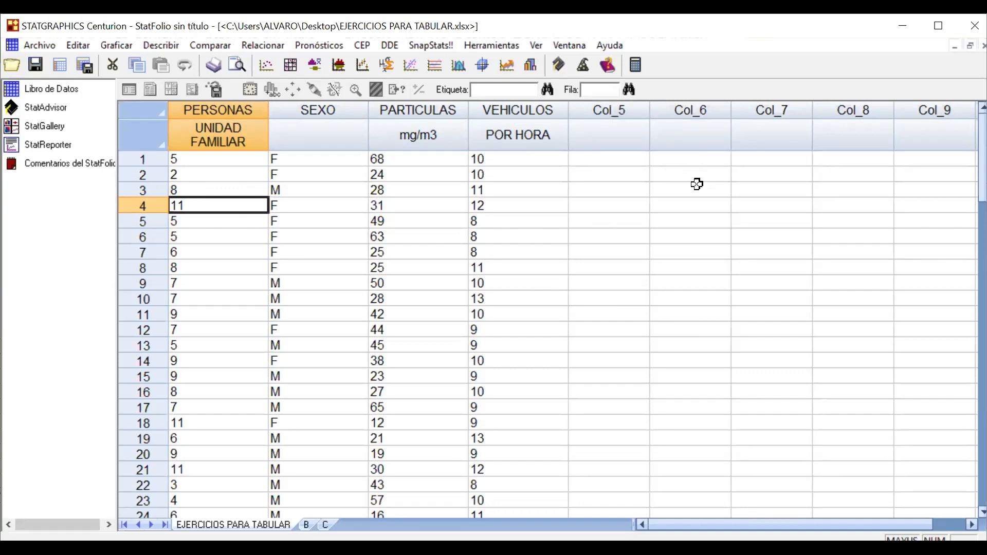
# Rename the empty column Col_6 as NOMBRE DE LA VARIABLE and give it the comment UNIDADES.
pyautogui.click(691, 110)
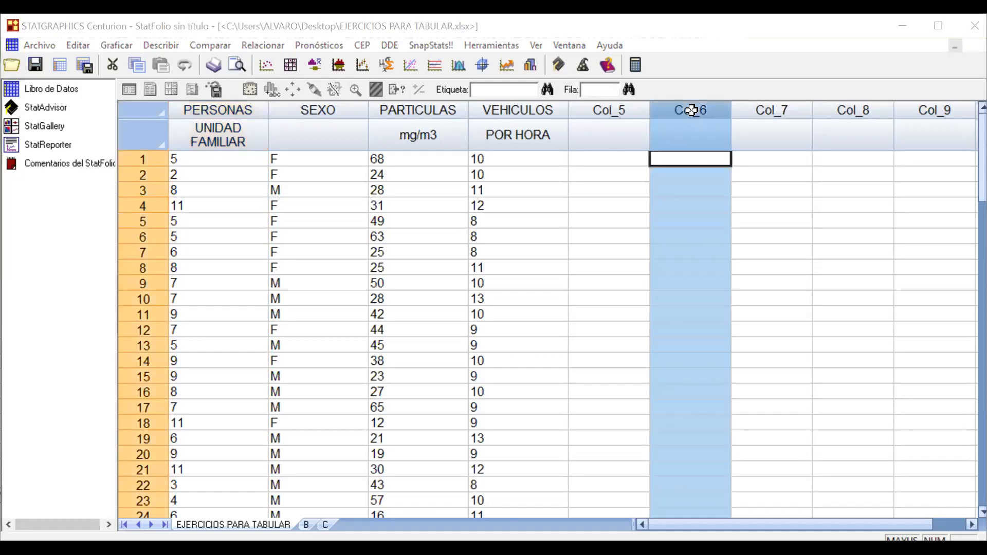
pyautogui.doubleClick(691, 110)
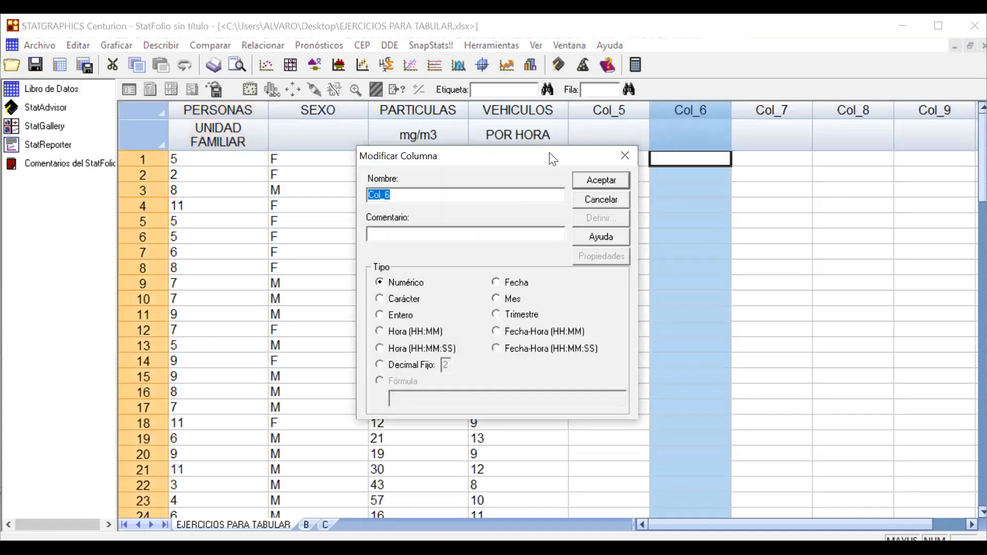
pyautogui.moveTo(550, 157); pyautogui.dragTo(672, 99)
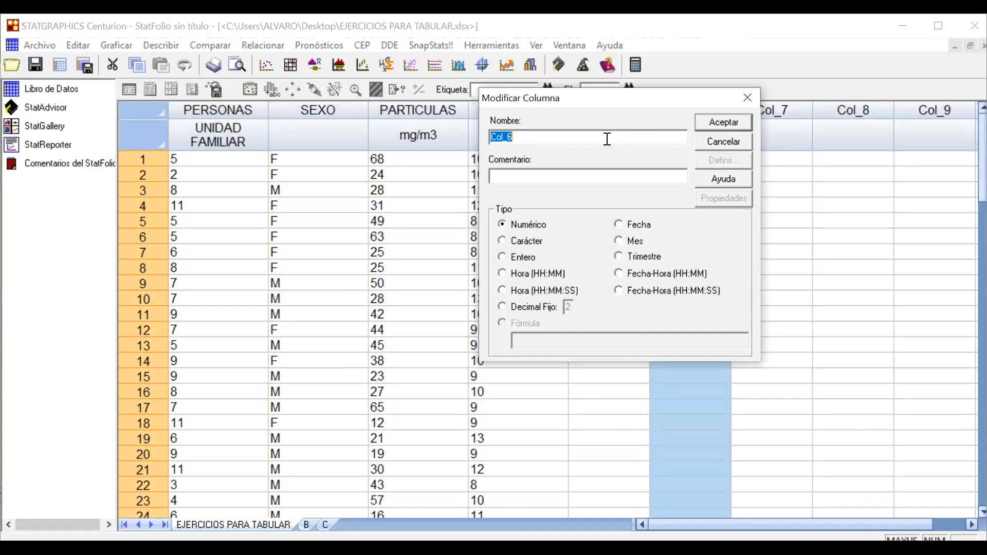
pyautogui.write('NOMBRE DE LA VARIABLE')
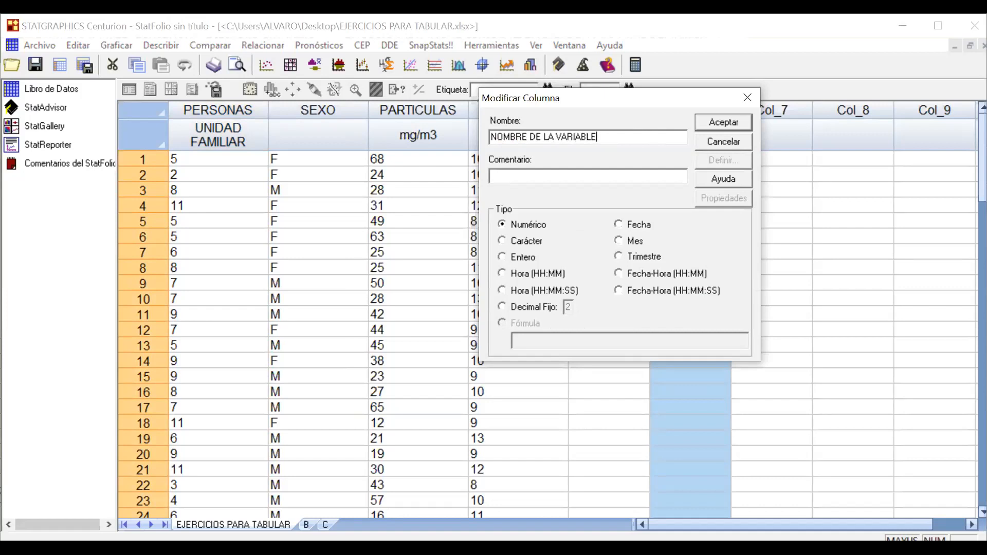
pyautogui.click(556, 177)
pyautogui.write('UNIDADES')
pyautogui.click(730, 123)
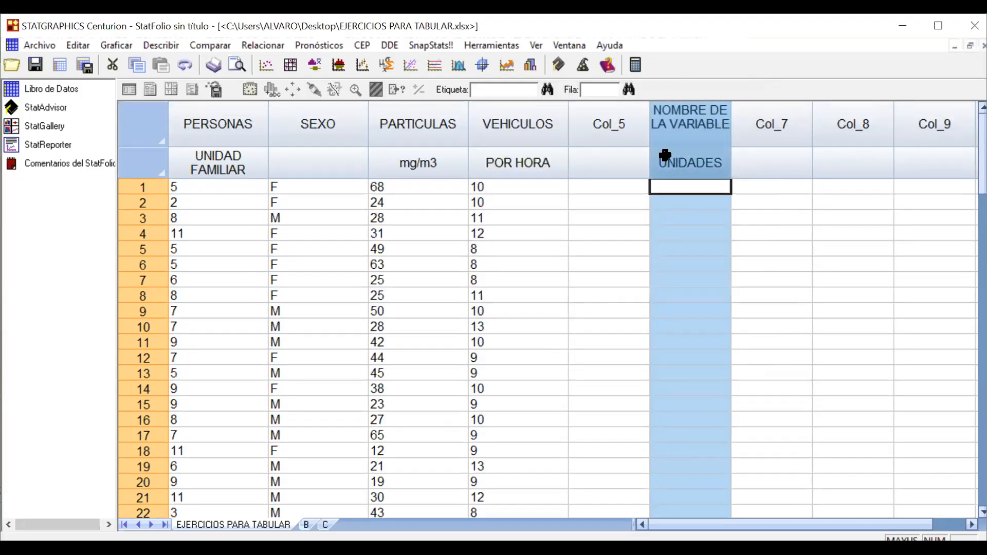
# Try to enter the letter A in row 1 of the NOMBRE DE LA VARIABLE column.
pyautogui.click(688, 190)
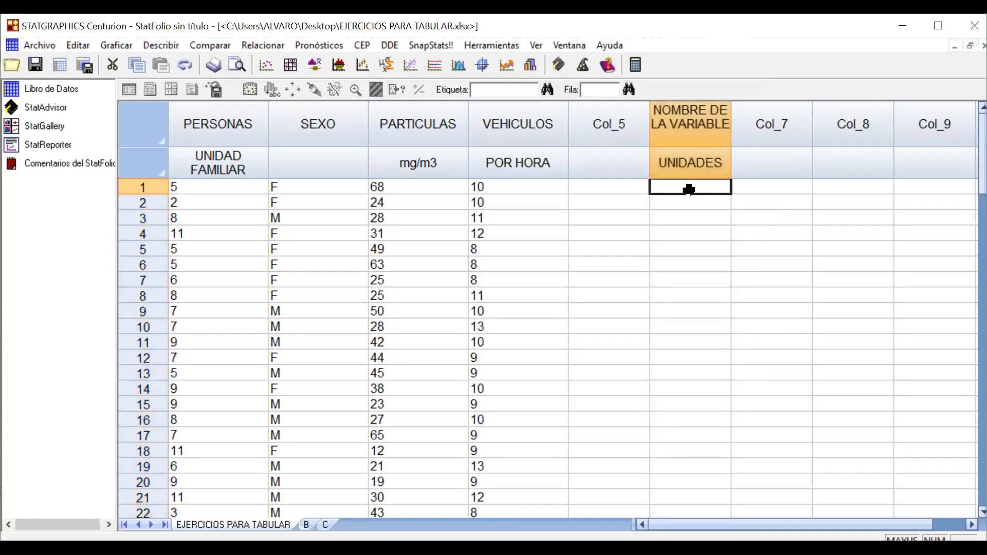
pyautogui.write('A')
pyautogui.press('Return')
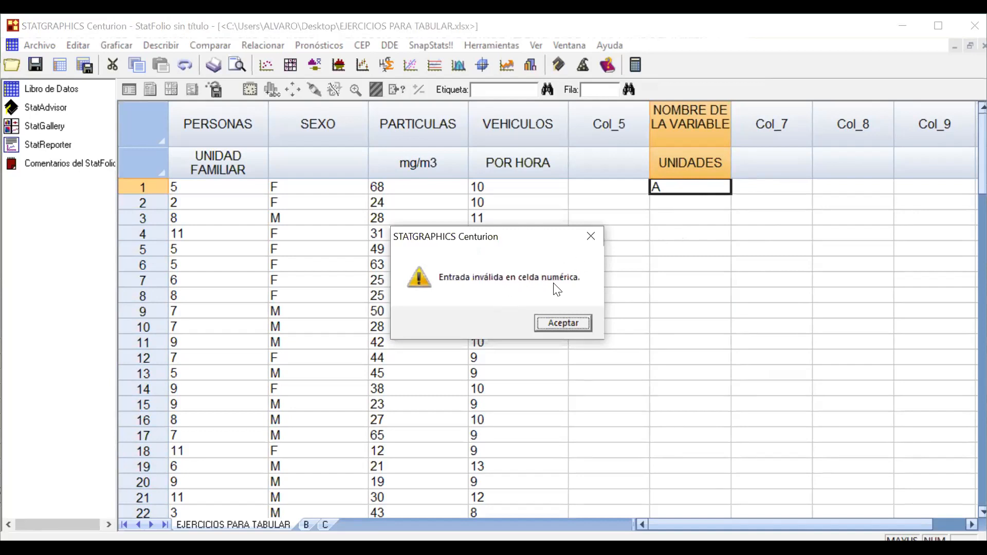
pyautogui.click(569, 322)
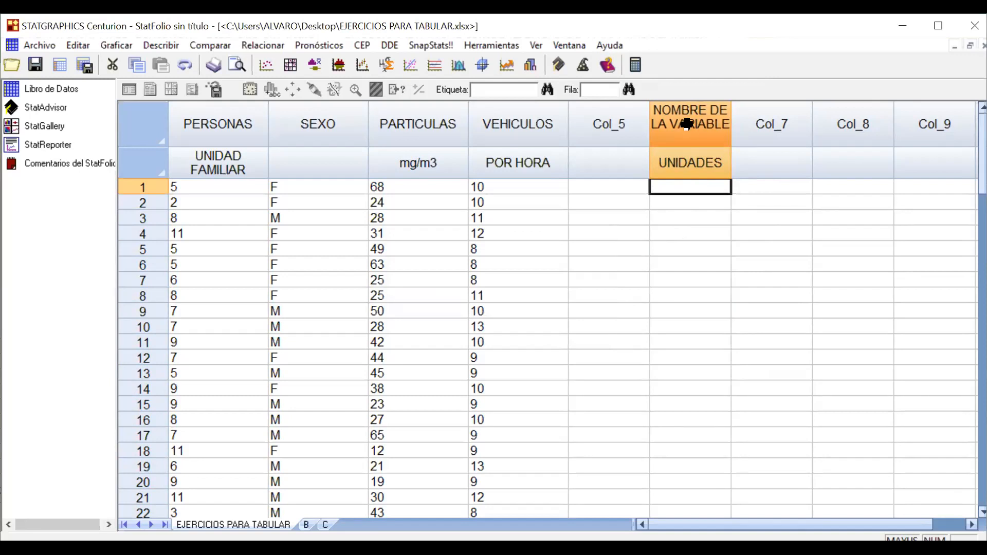
# Set the data type of the NOMBRE DE LA VARIABLE column to Carácter.
pyautogui.click(685, 126)
pyautogui.doubleClick(685, 123)
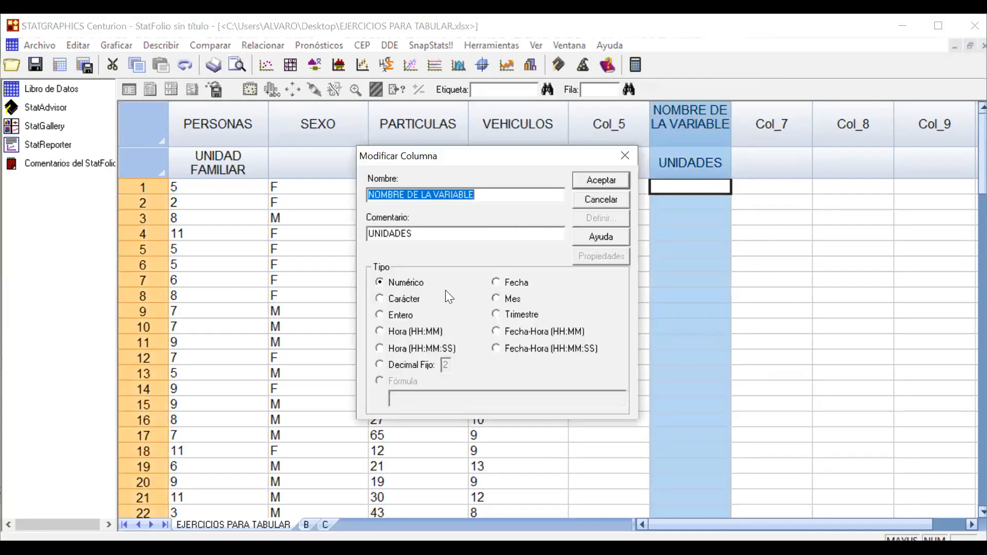
pyautogui.click(395, 297)
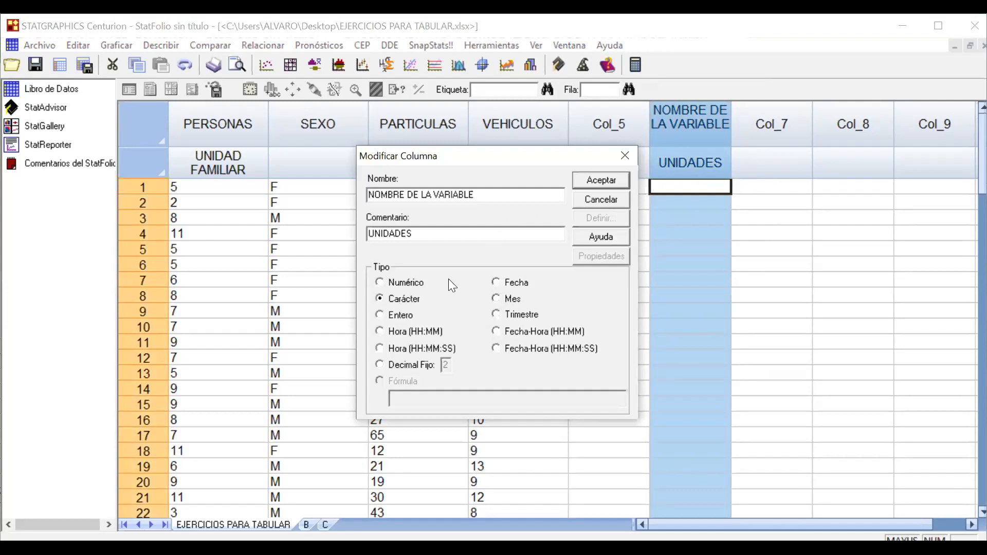
pyautogui.click(607, 181)
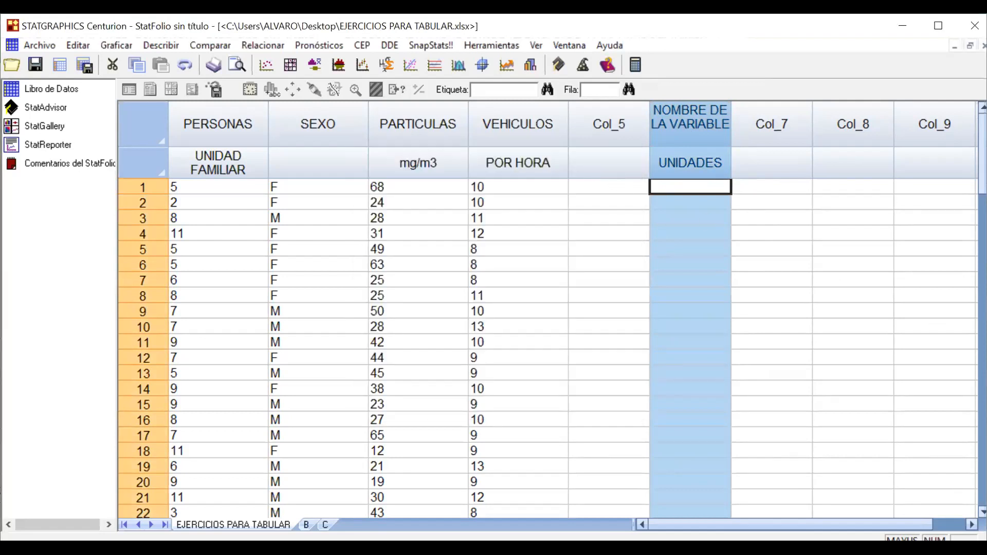
# Enter A, 1, 2 and 3 in rows 1 to 4 of the NOMBRE DE LA VARIABLE column.
pyautogui.write('A')
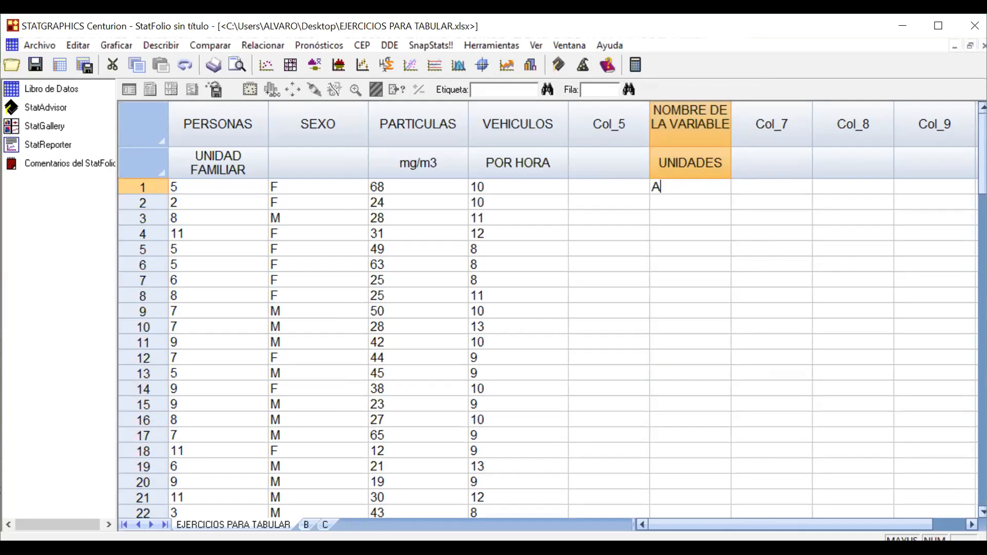
pyautogui.press('Return')
pyautogui.write('1')
pyautogui.press('Return')
pyautogui.write('2')
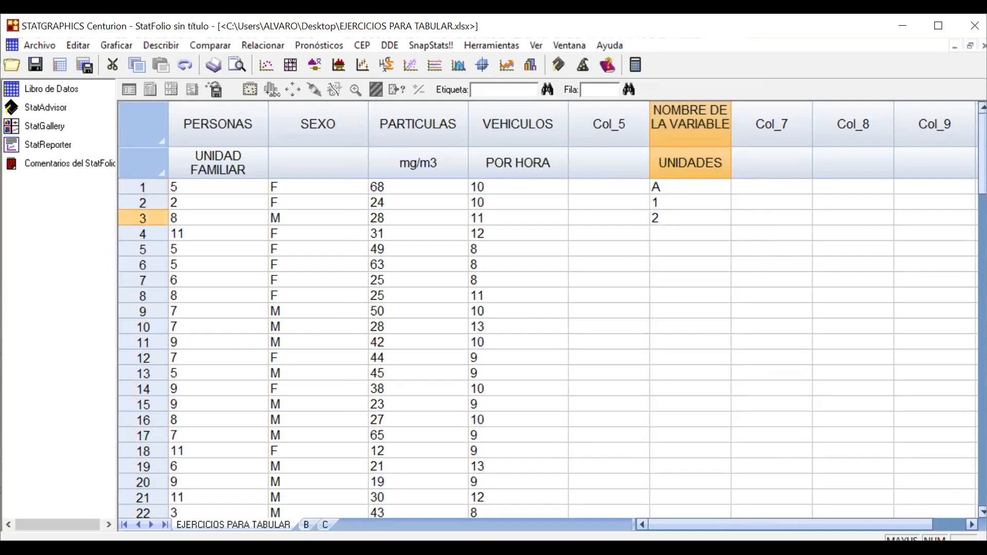
pyautogui.press('Return')
pyautogui.write('3')
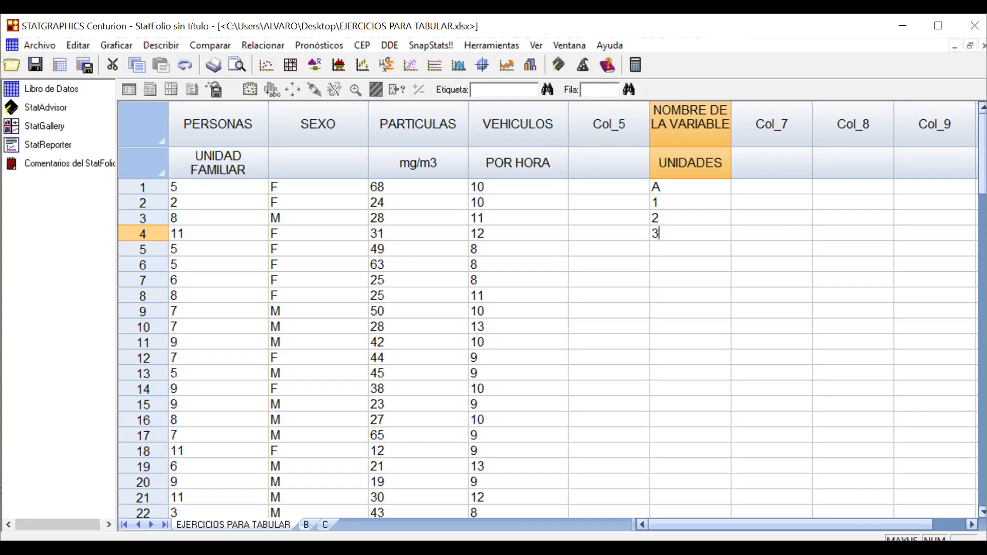
# Delete the row 4 entry of the NOMBRE DE LA VARIABLE column, shifting cells up, and delete the whole column.
pyautogui.rightClick(676, 117)
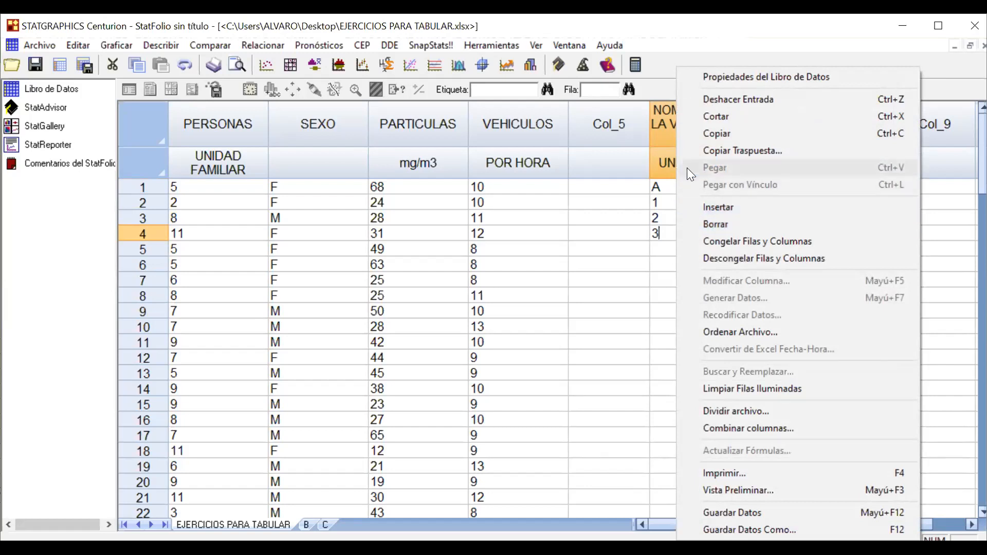
pyautogui.click(729, 224)
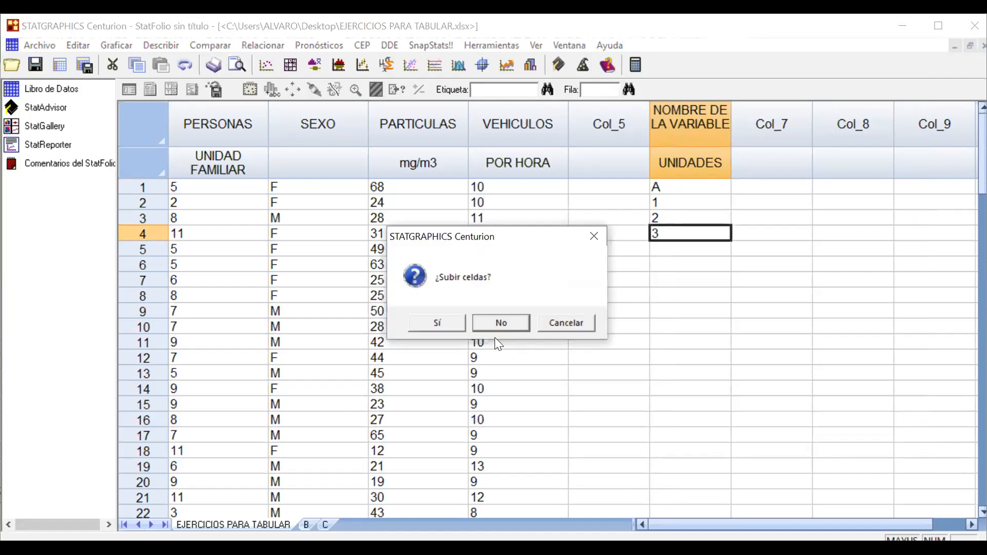
pyautogui.click(441, 324)
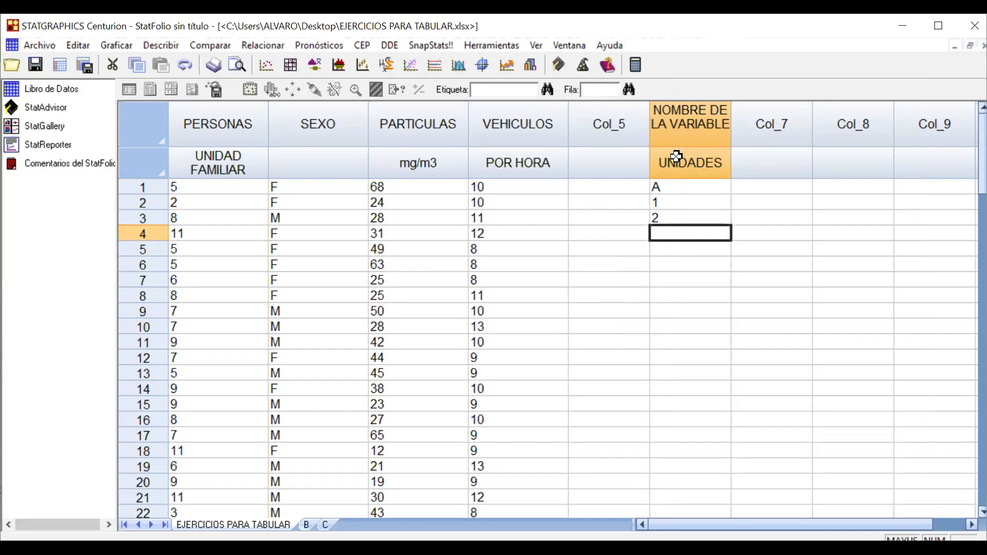
pyautogui.click(677, 123)
pyautogui.rightClick(679, 119)
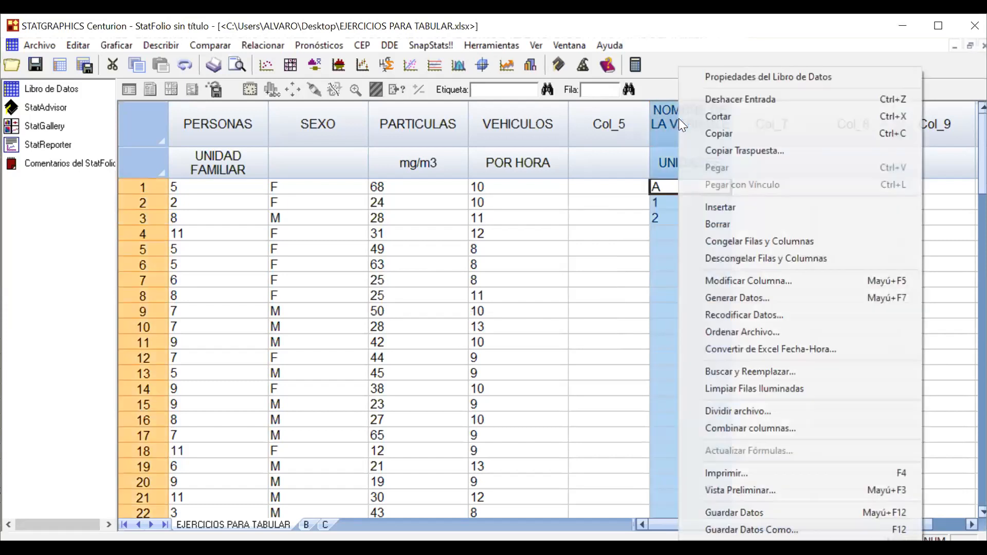
pyautogui.click(727, 221)
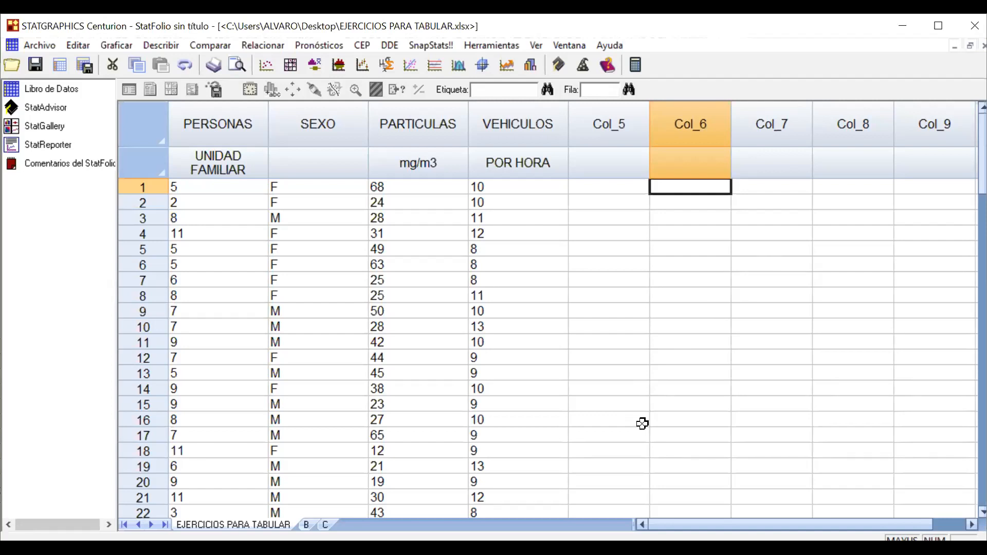
pyautogui.click(49, 45)
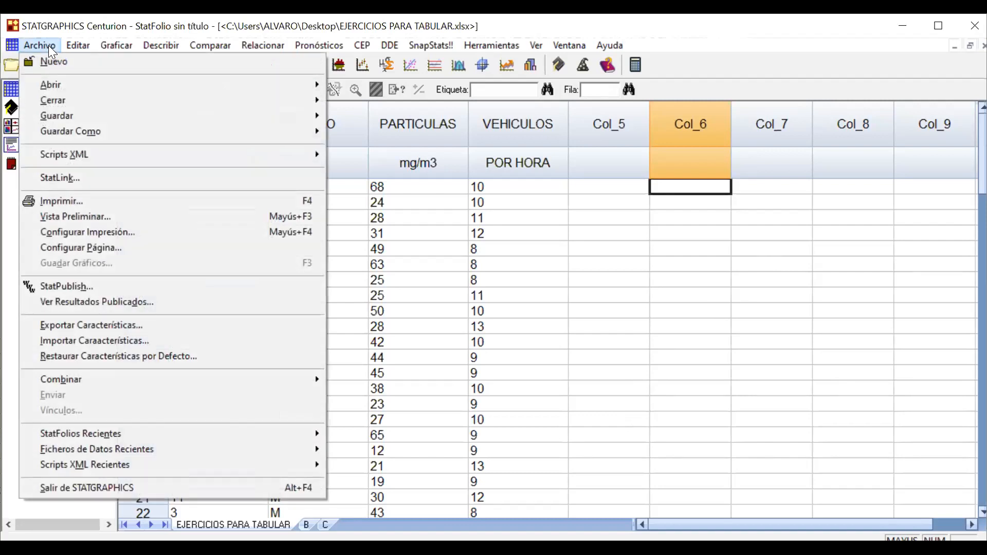
pyautogui.moveTo(90, 136)
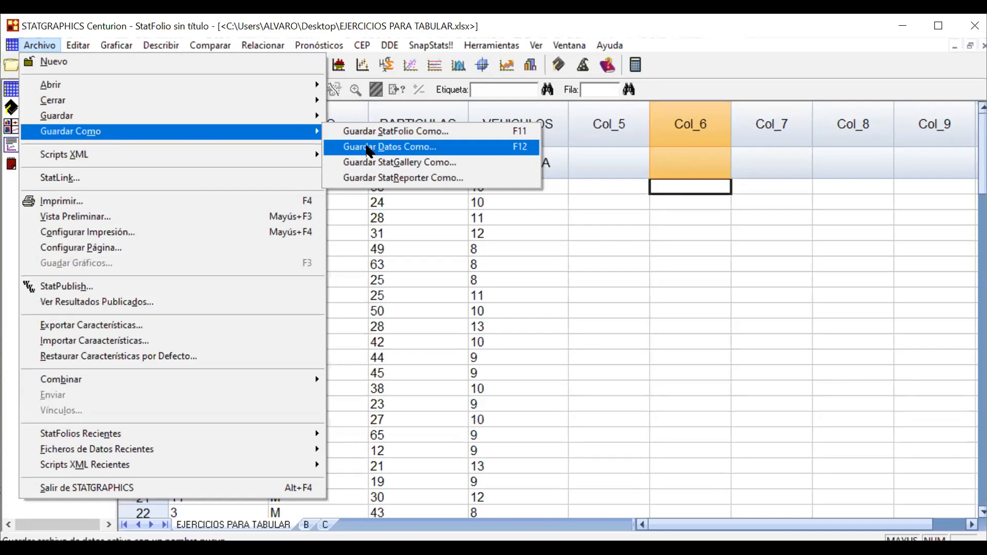
pyautogui.click(369, 148)
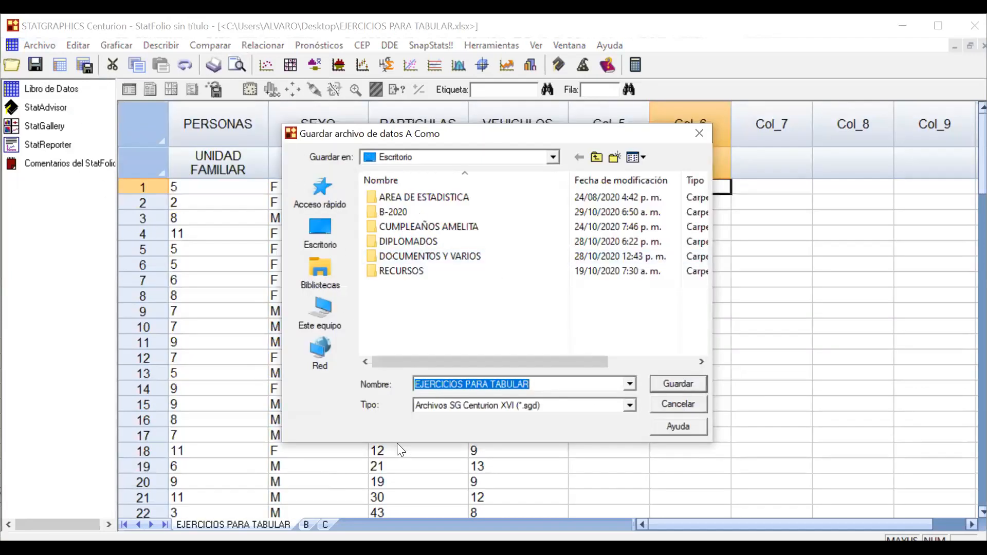
pyautogui.click(684, 402)
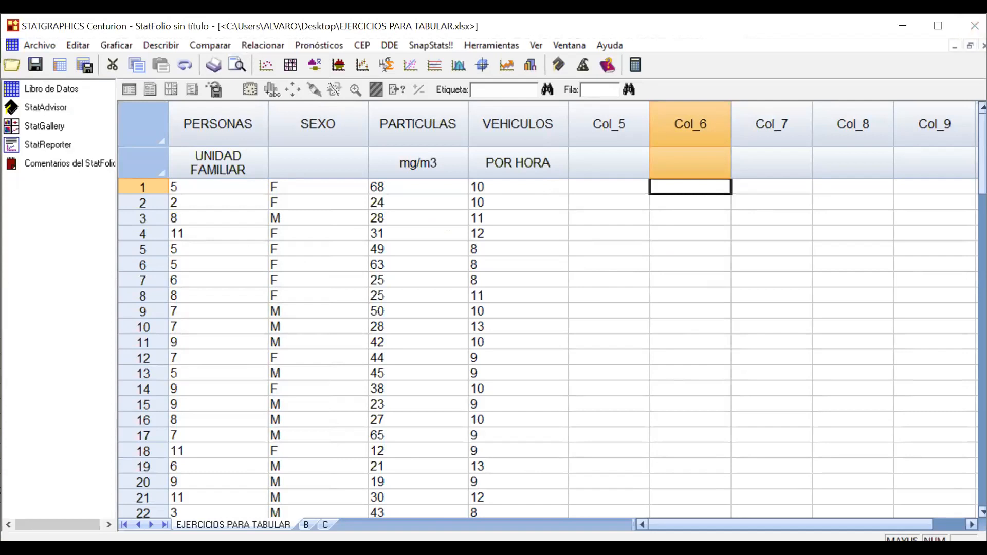
pyautogui.click(974, 25)
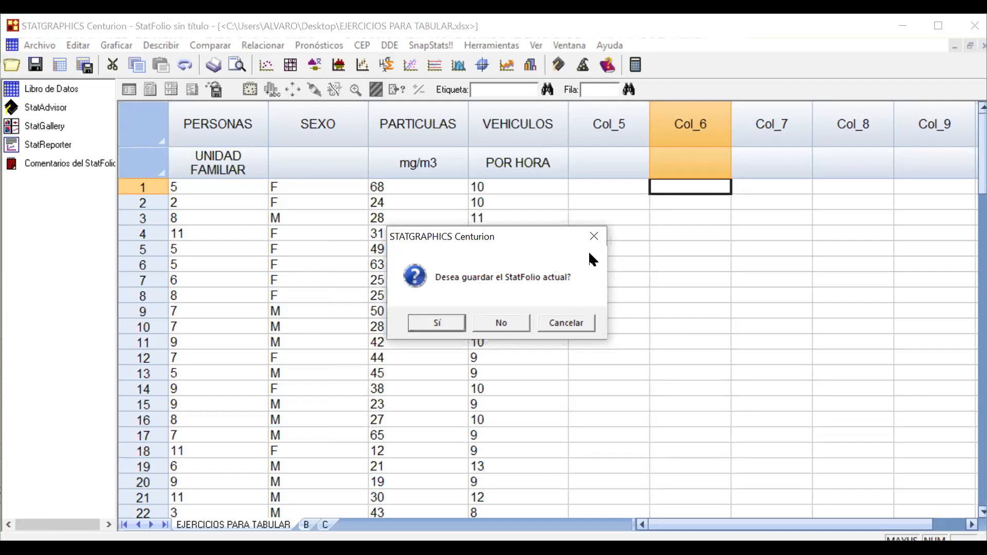
pyautogui.click(502, 324)
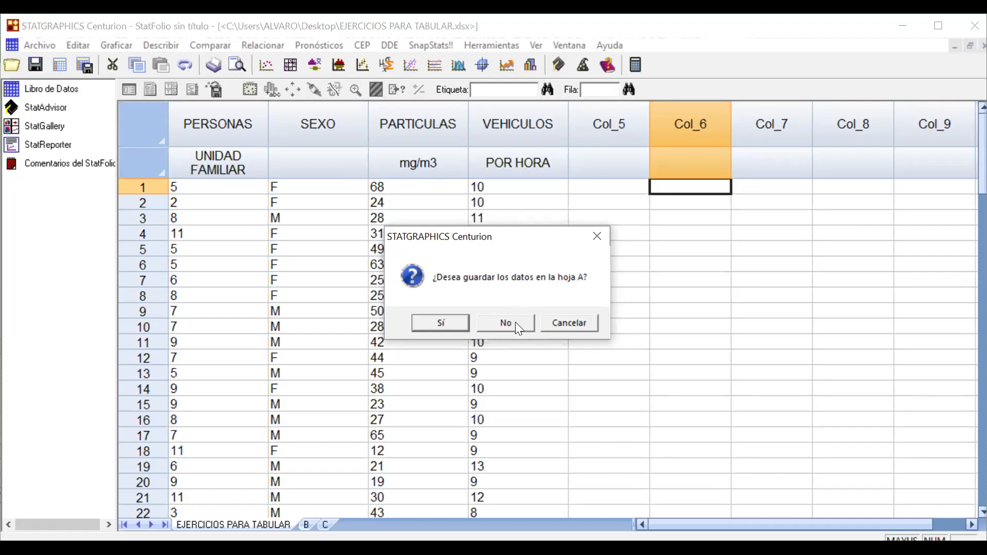
pyautogui.click(577, 321)
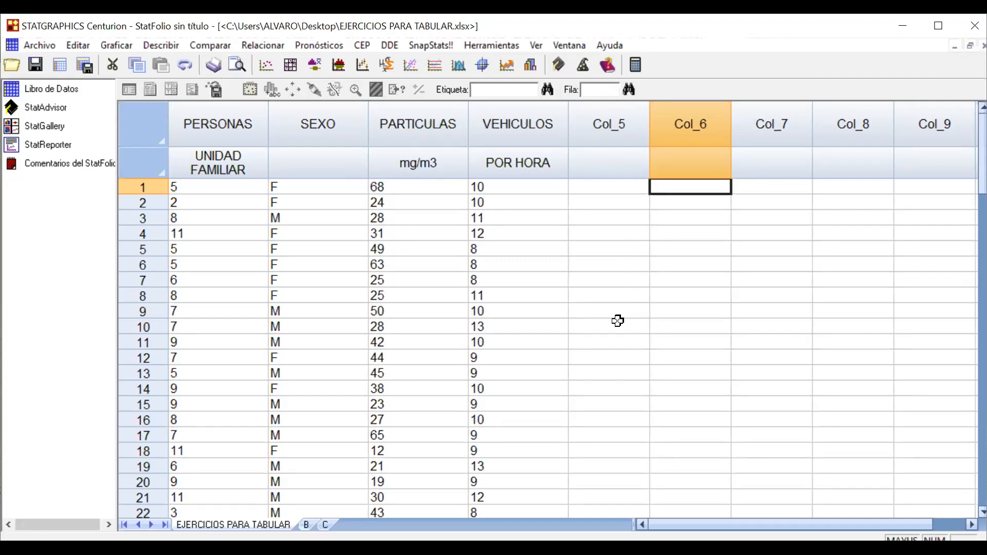
# Run a categorical data tabulation (Tabulación) on SEXO that outputs only the analysis summary (Resumen del Análisis).
pyautogui.click(161, 45)
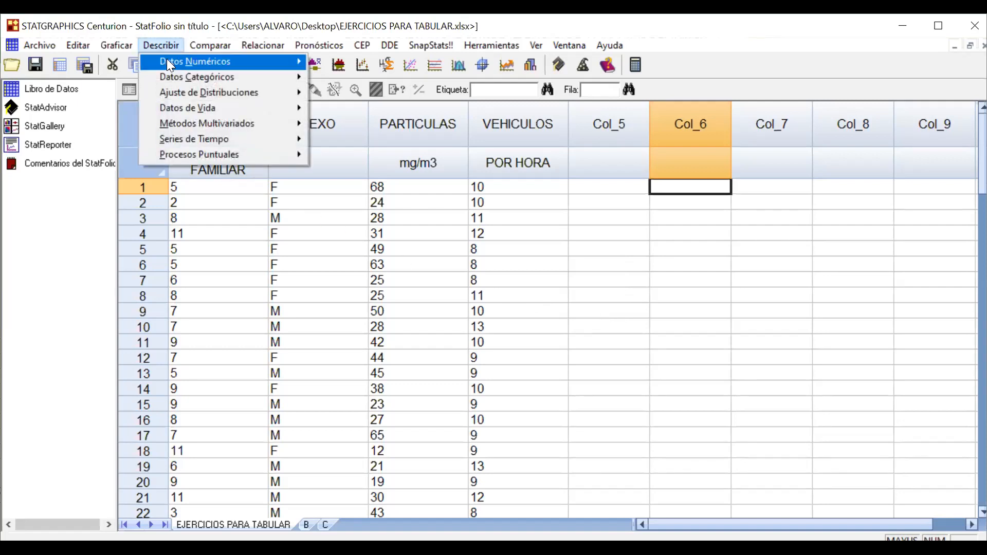
pyautogui.moveTo(176, 79)
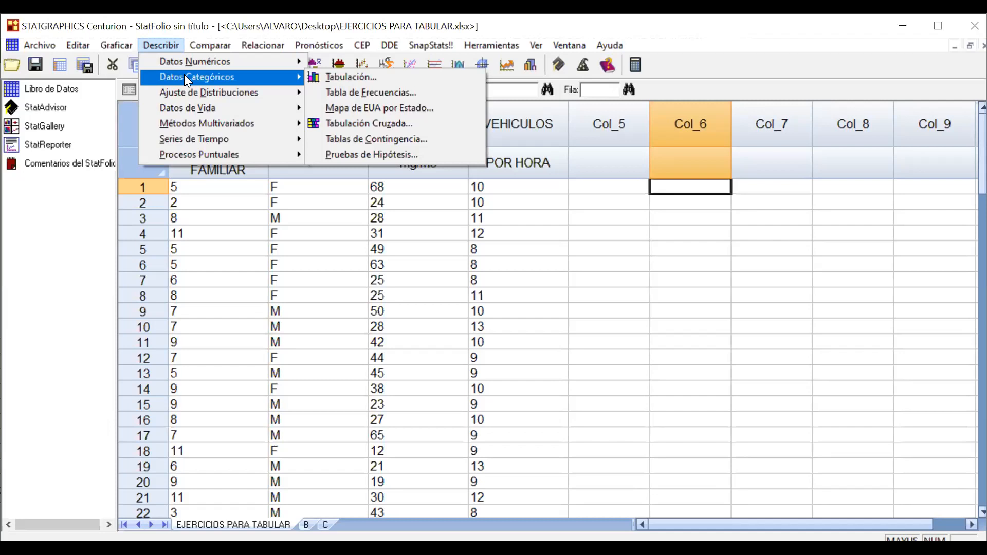
pyautogui.click(341, 76)
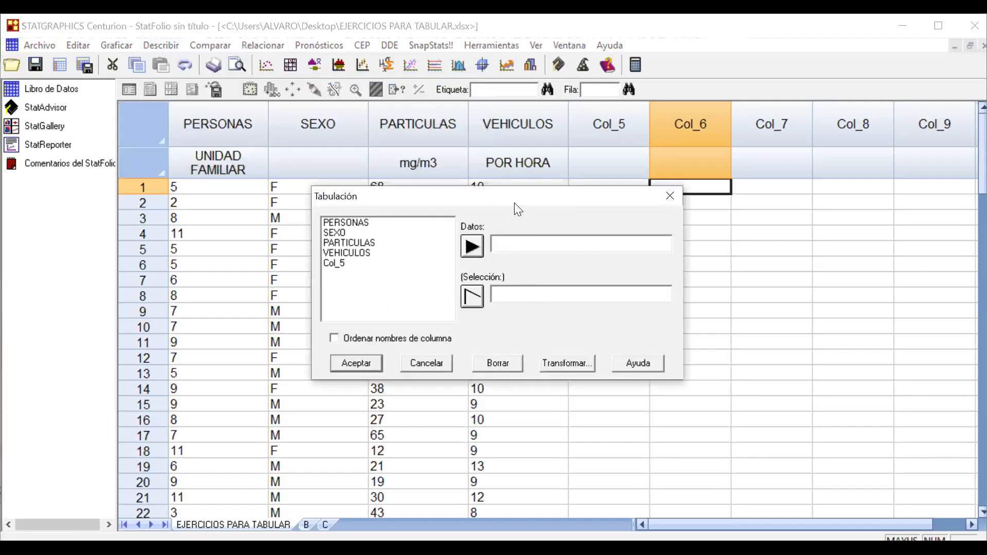
pyautogui.moveTo(524, 199); pyautogui.dragTo(550, 138)
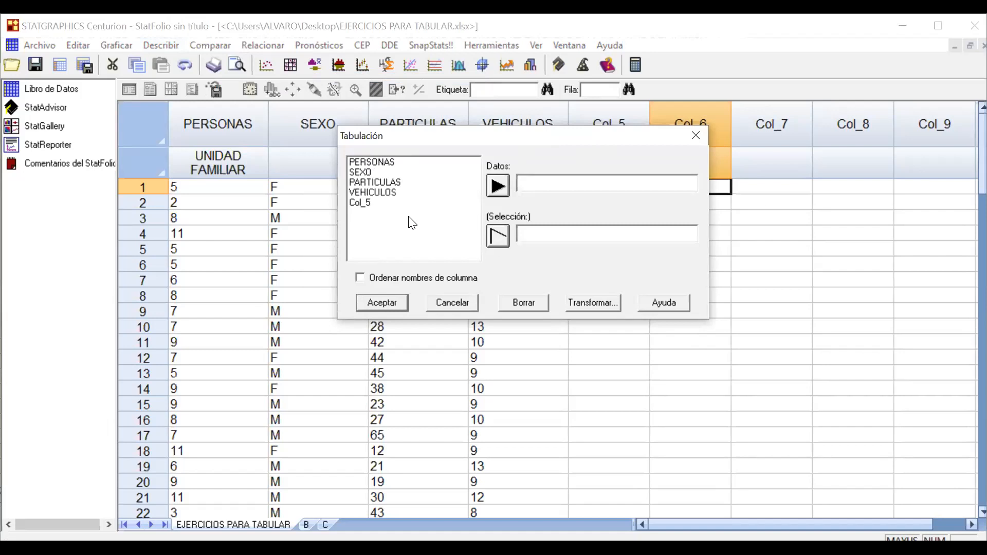
pyautogui.doubleClick(362, 171)
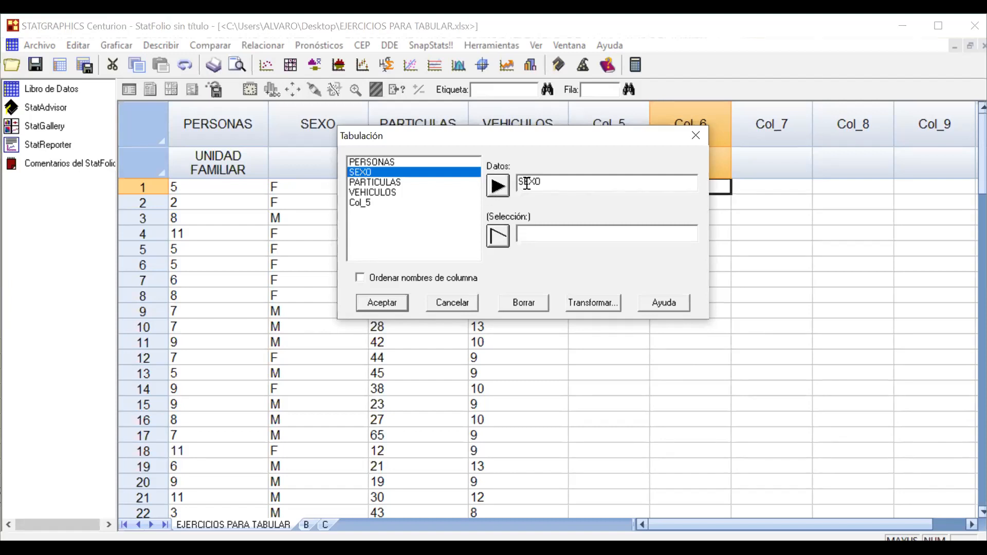
pyautogui.click(383, 301)
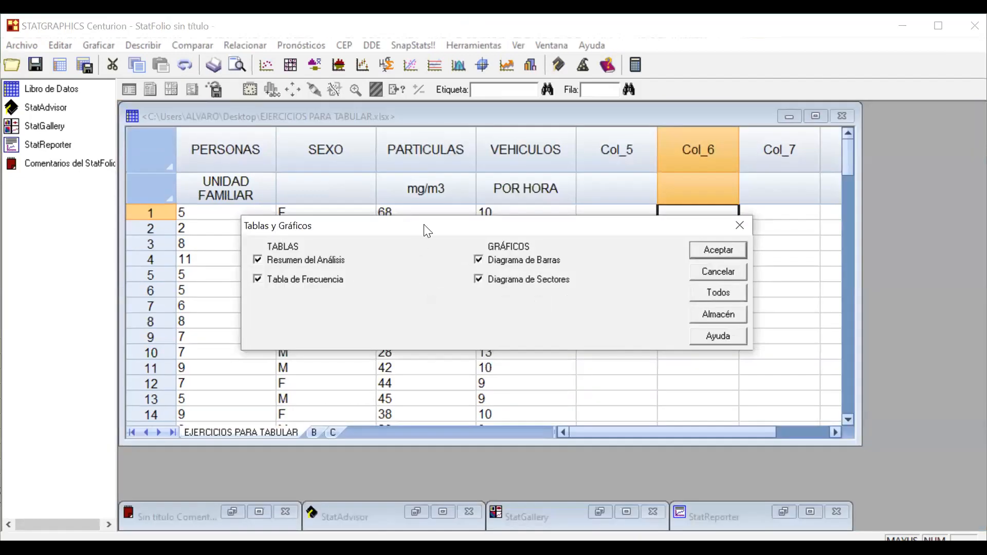
pyautogui.moveTo(430, 224); pyautogui.dragTo(440, 135)
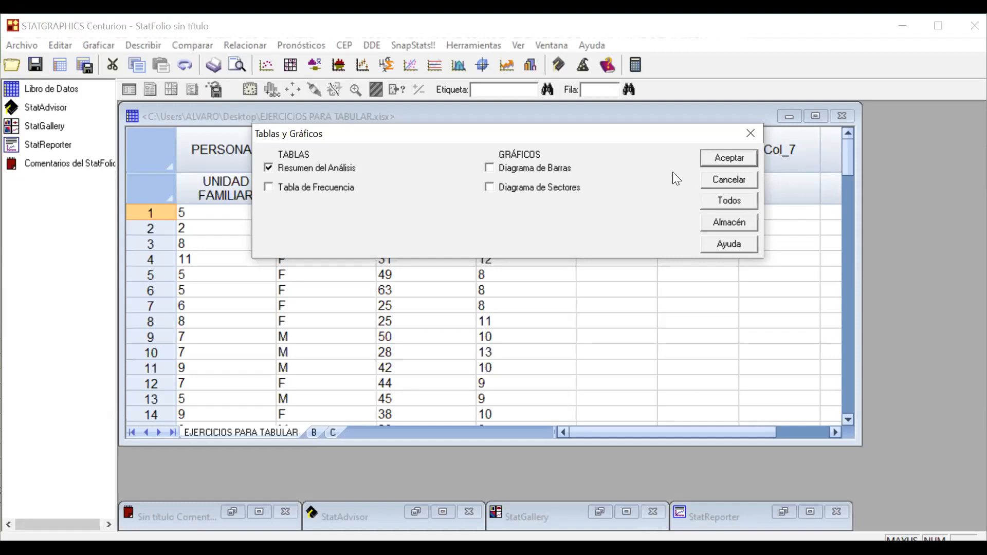
pyautogui.click(734, 158)
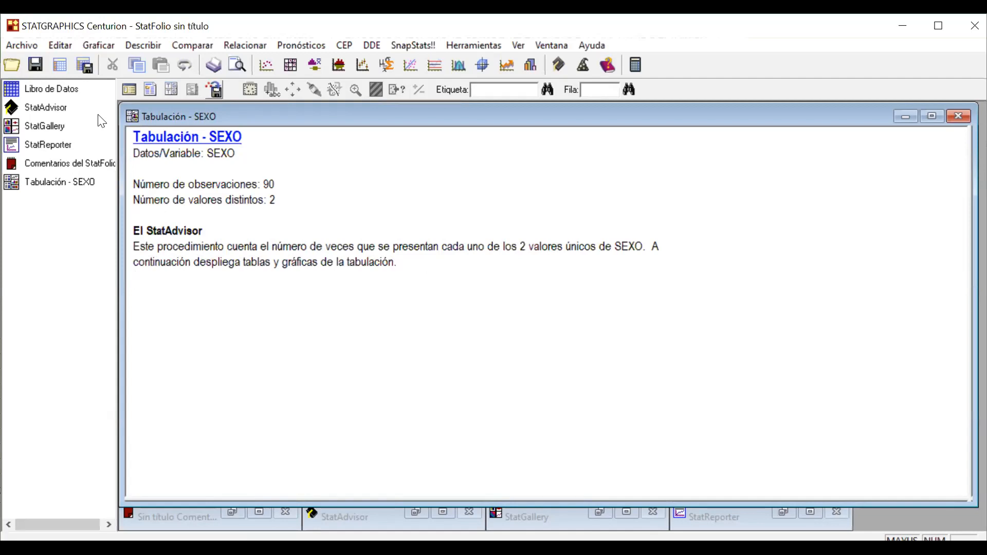
# Replace the analysis summary with the frequency table (Tabla de Frecuencia) in the SEXO tabulation.
pyautogui.click(168, 89)
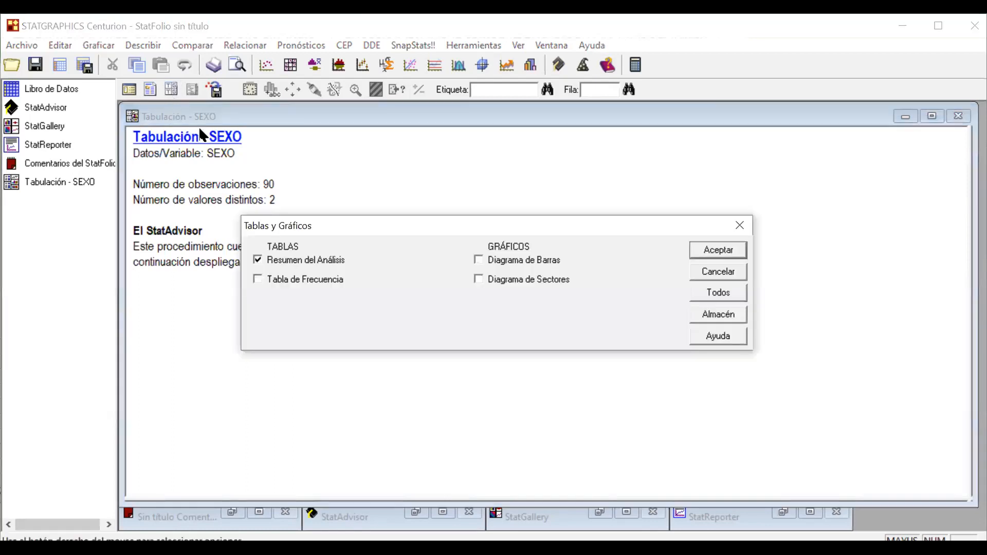
pyautogui.click(311, 283)
pyautogui.click(305, 262)
pyautogui.click(720, 249)
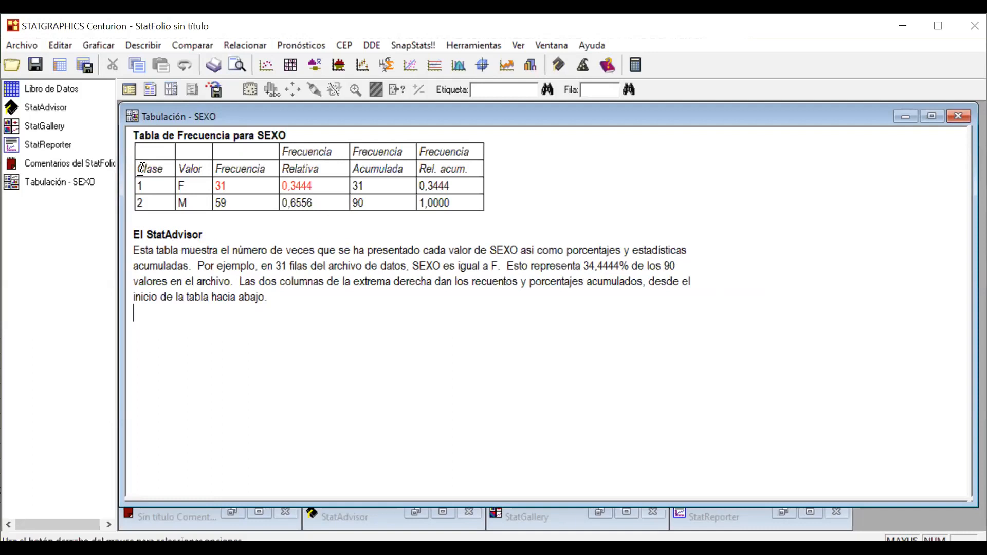
# Examine the class, value, frequency and relative frequency of the F row in the SEXO frequency table.
pyautogui.moveTo(140, 169)
pyautogui.mouseDown()
pyautogui.moveTo(148, 181)
pyautogui.moveTo(153, 171)
pyautogui.mouseUp()
pyautogui.click(162, 186)
pyautogui.moveTo(218, 185); pyautogui.dragTo(267, 185)
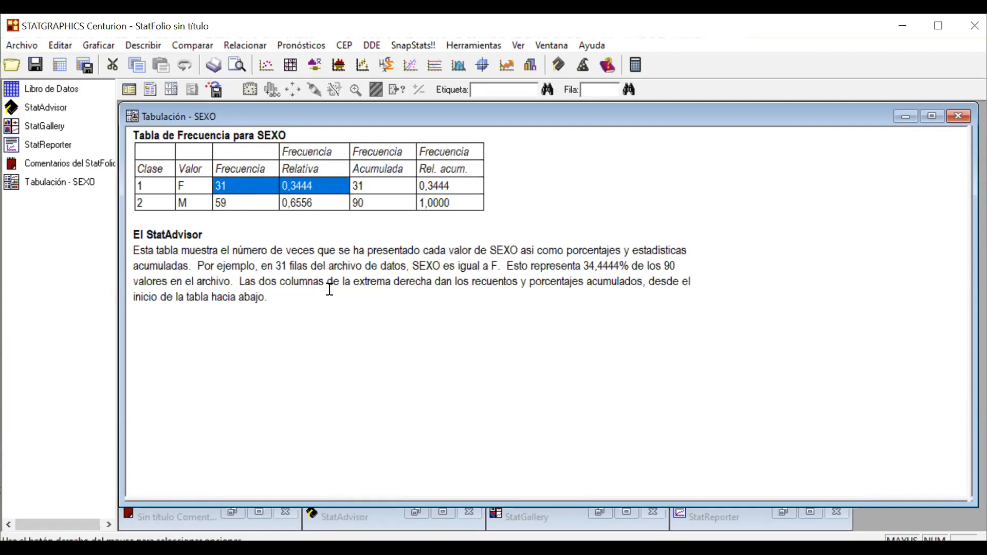
pyautogui.click(347, 305)
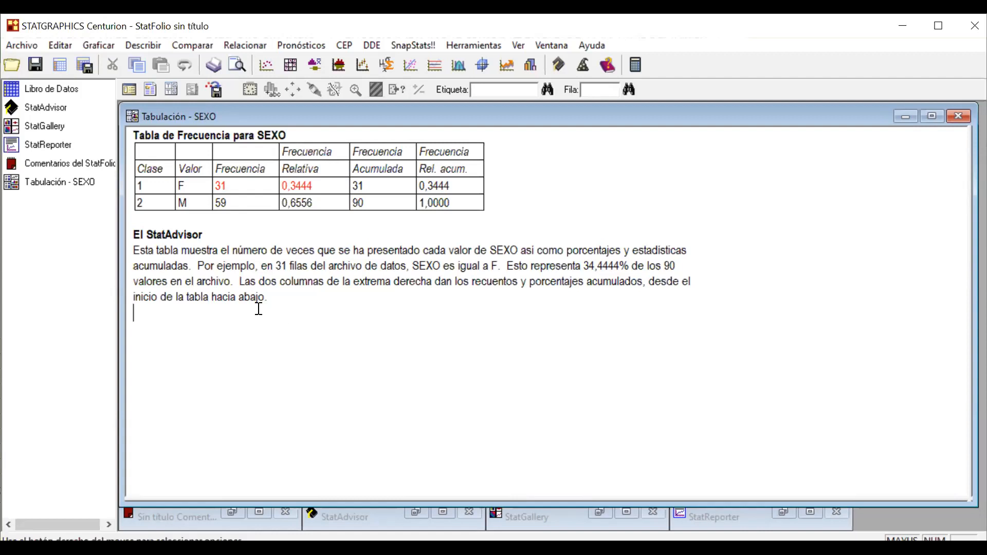
pyautogui.moveTo(229, 186); pyautogui.dragTo(215, 186)
pyautogui.moveTo(193, 188); pyautogui.dragTo(175, 185)
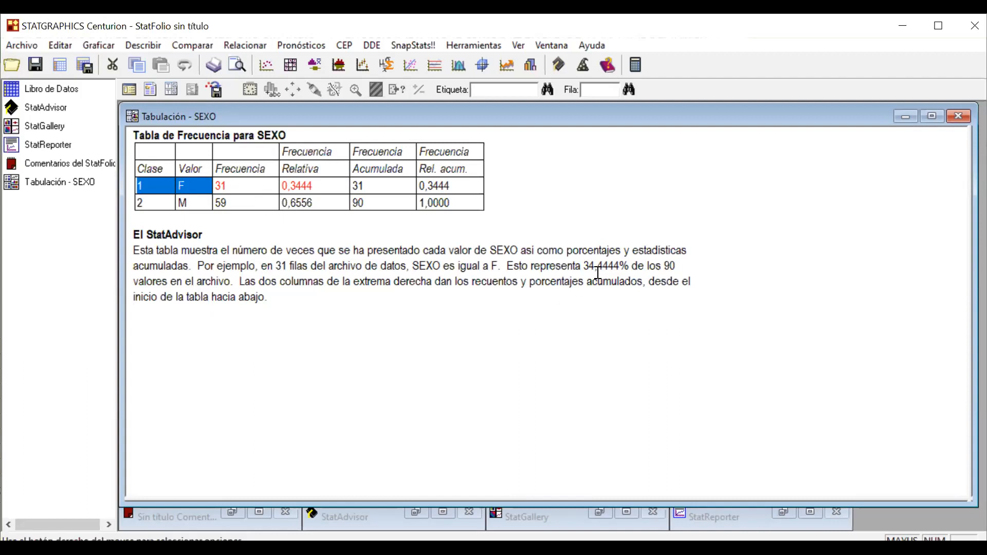
pyautogui.moveTo(315, 186); pyautogui.dragTo(195, 186)
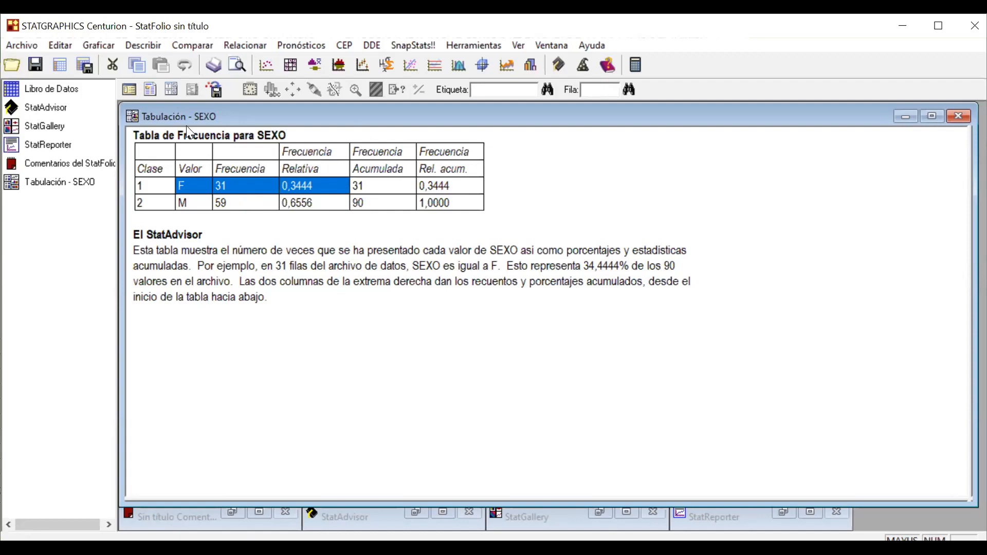
# Replace the frequency table with the bar chart (Diagrama de Barras) in the SEXO tabulation.
pyautogui.click(171, 90)
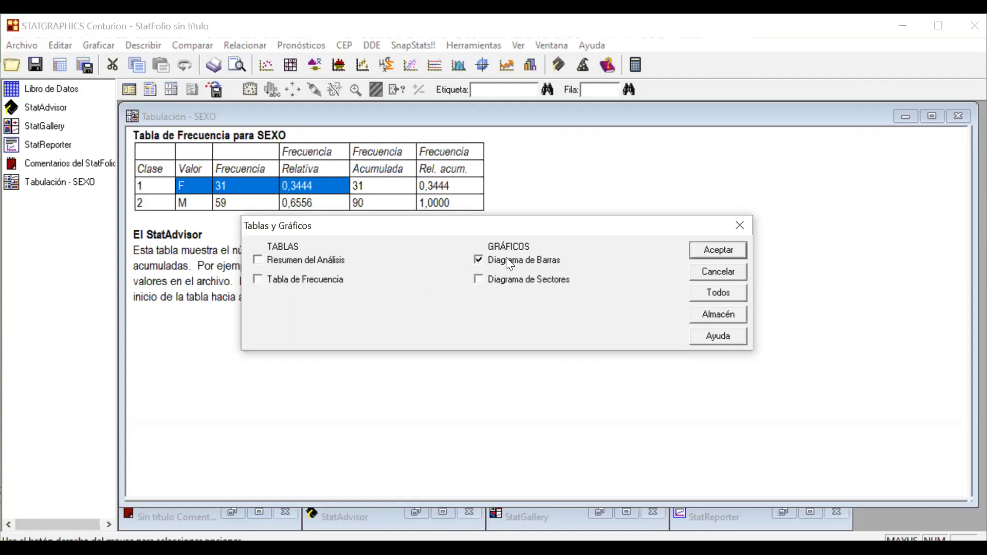
pyautogui.click(720, 250)
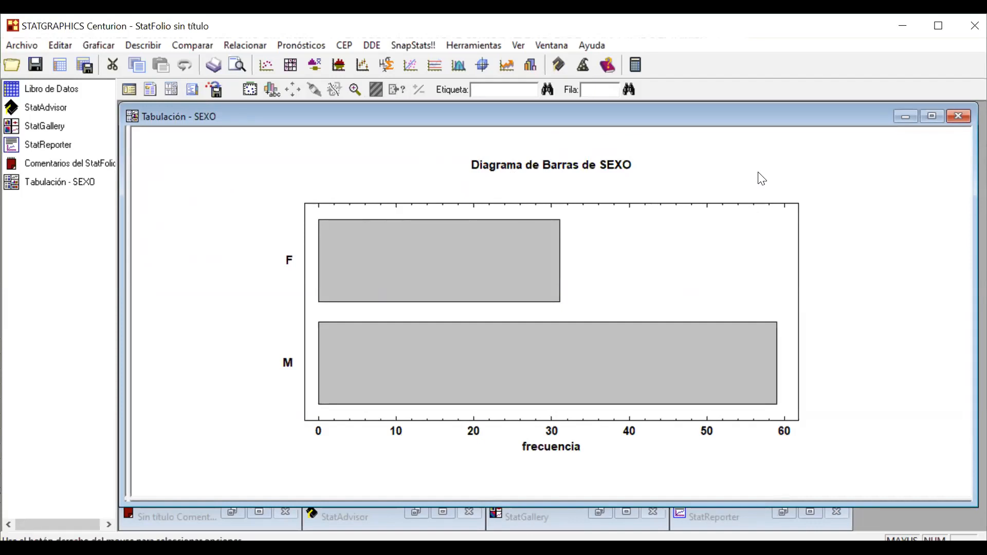
# Set the SEXO bar chart to a percentage scale (Porcentajes) with vertical bars.
pyautogui.rightClick(819, 186)
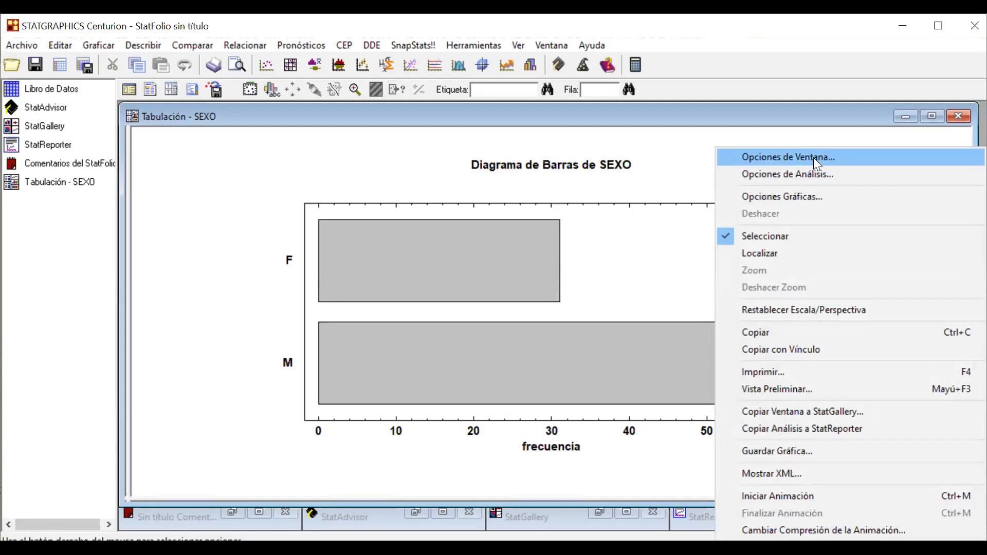
pyautogui.click(813, 157)
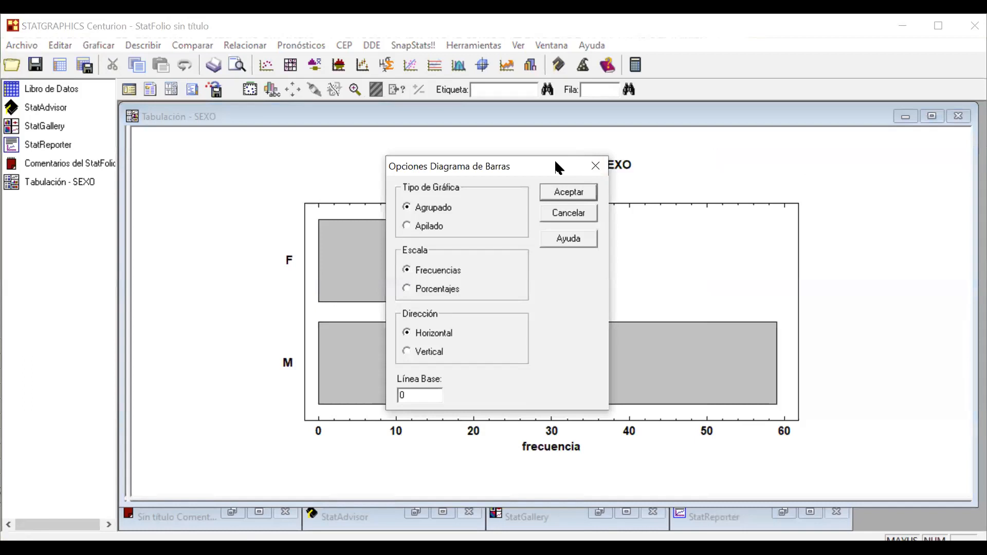
pyautogui.moveTo(555, 162); pyautogui.dragTo(876, 98)
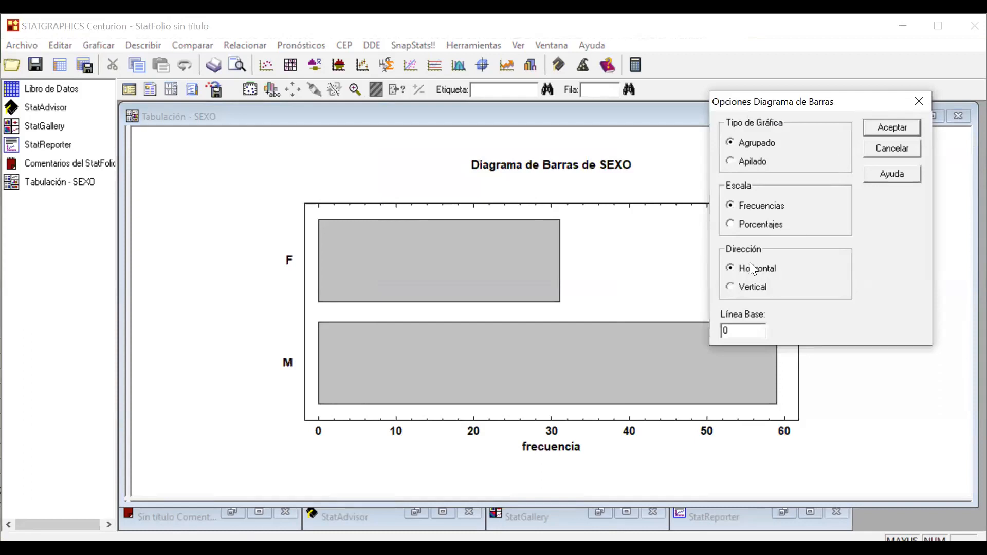
pyautogui.click(732, 287)
pyautogui.click(894, 132)
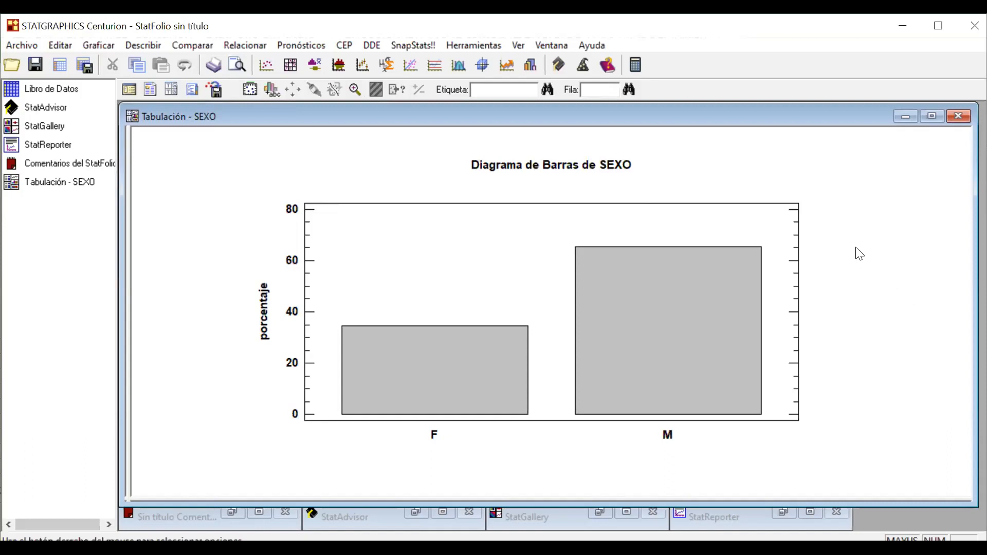
# Try relabelling the bar chart's X-axis categories F and M as FEMENINO and MASCULINO in the graphics options (Opciones Gráficas).
pyautogui.rightClick(854, 228)
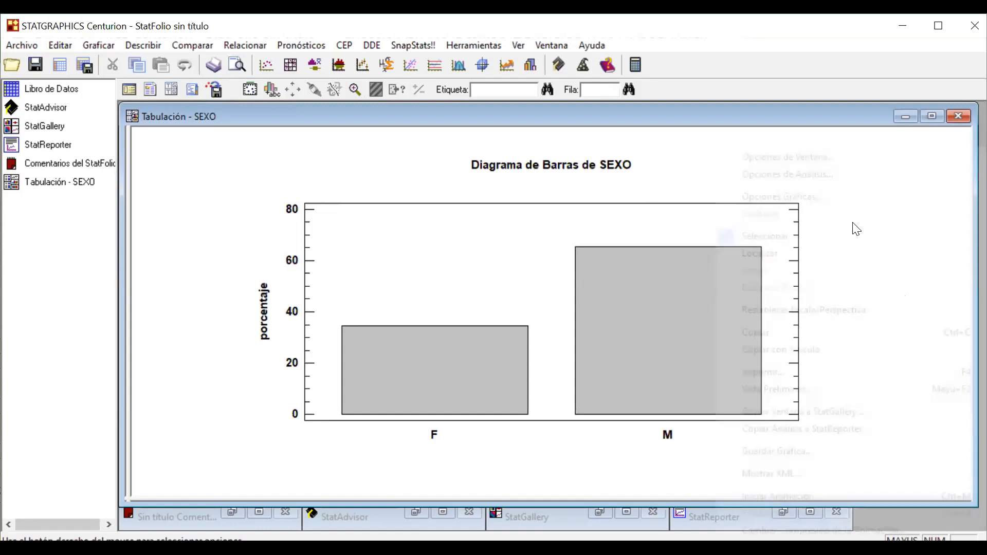
pyautogui.click(797, 200)
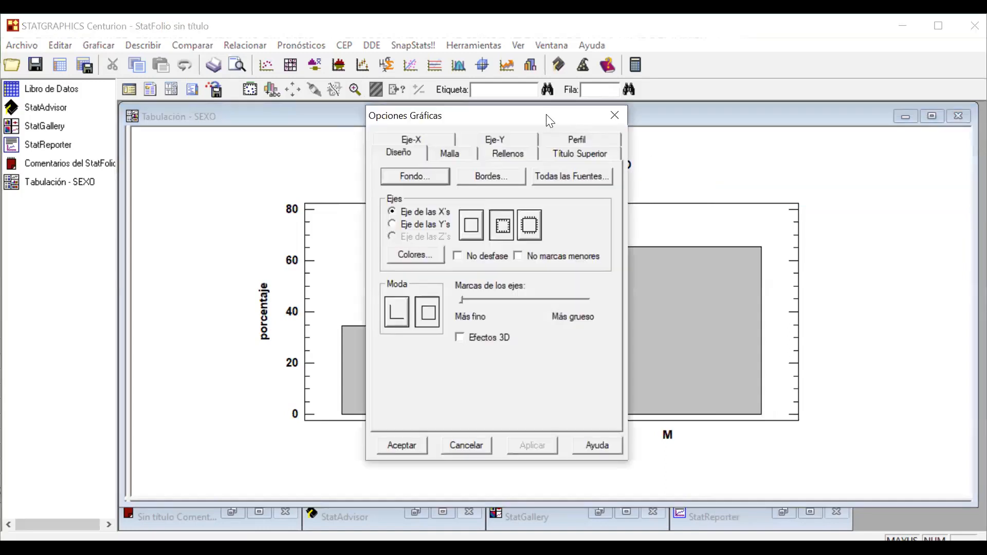
pyautogui.moveTo(549, 121); pyautogui.dragTo(876, 125)
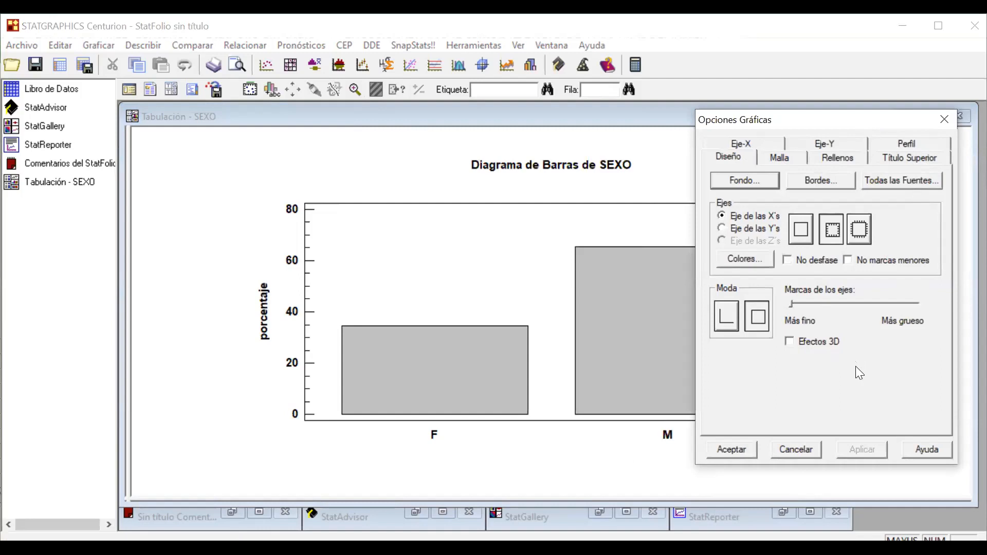
pyautogui.click(767, 143)
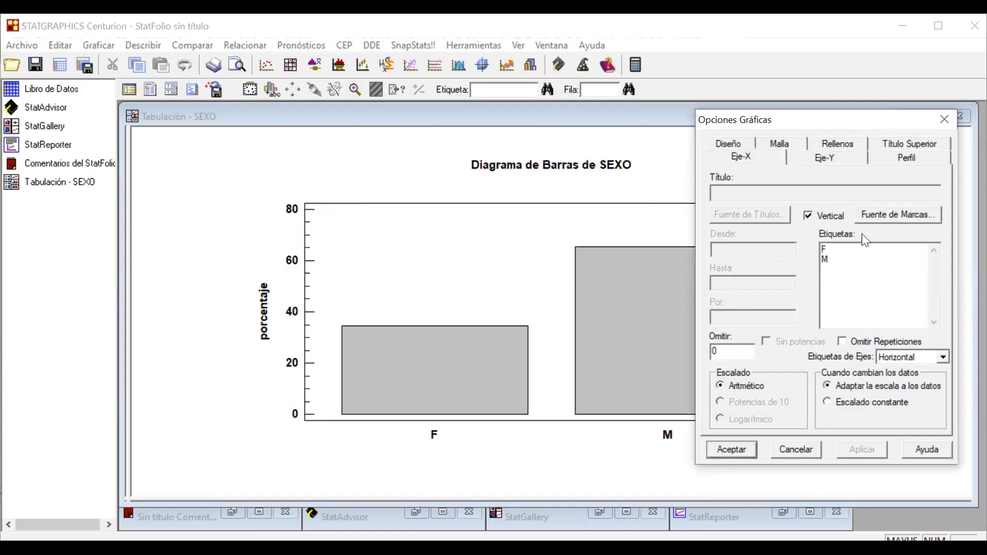
pyautogui.click(836, 248)
pyautogui.write('EMENINO')
pyautogui.click(833, 260)
pyautogui.write('ASCULINO')
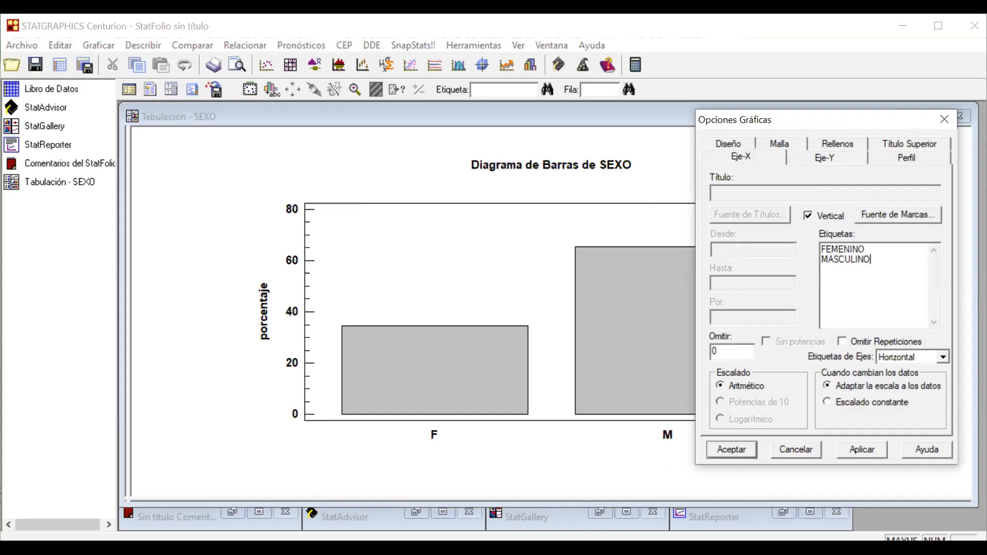
pyautogui.click(865, 448)
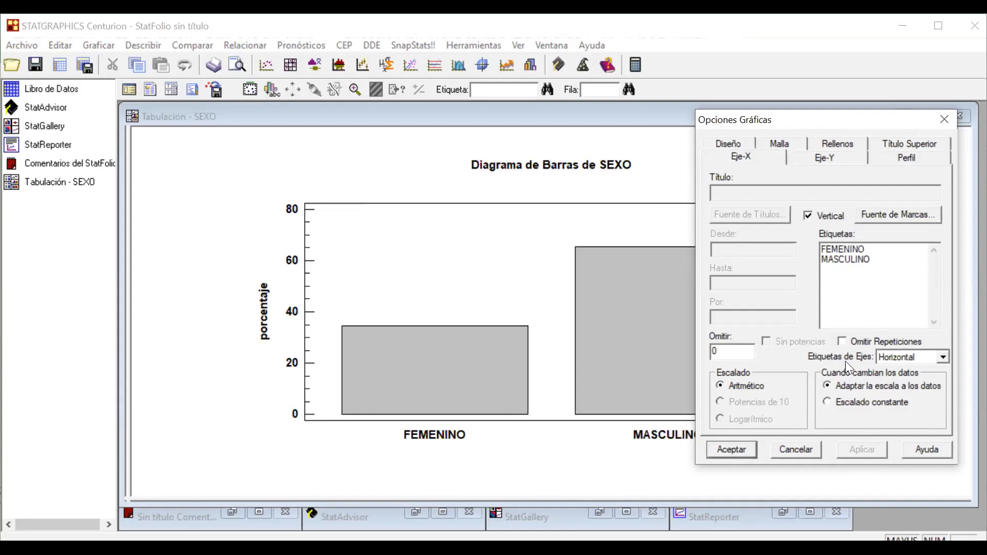
# Look over the Y-axis and profile (Perfil) settings of the bar chart, and close the graphics options.
pyautogui.click(813, 156)
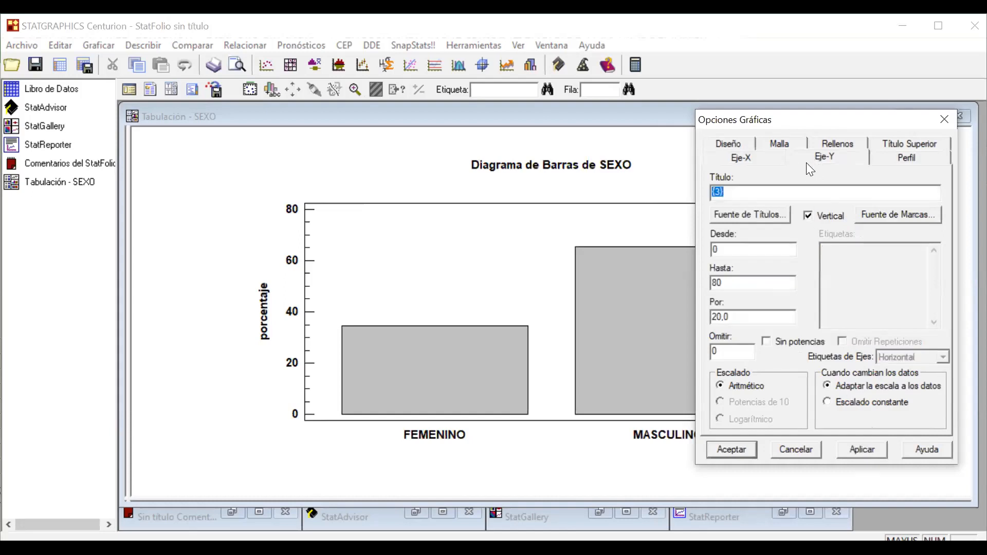
pyautogui.click(910, 156)
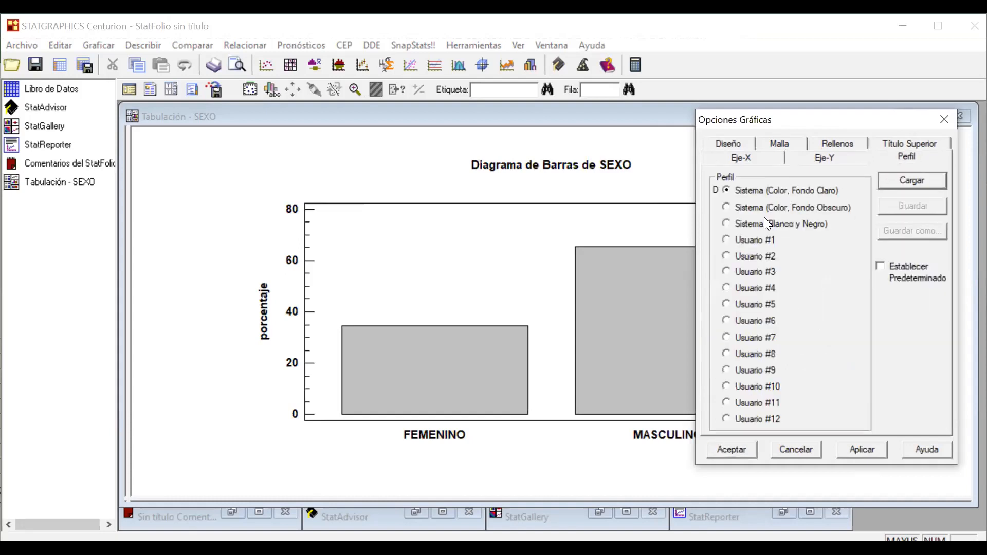
pyautogui.click(737, 448)
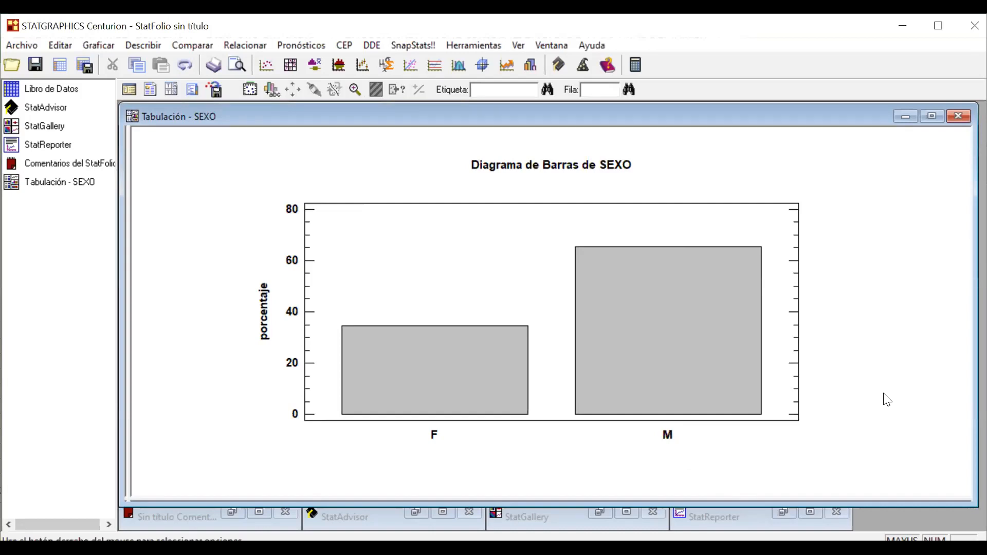
# Replace the bar chart with the pie chart (Diagrama de Sectores) in the SEXO tabulation and review its legend and label options.
pyautogui.click(170, 88)
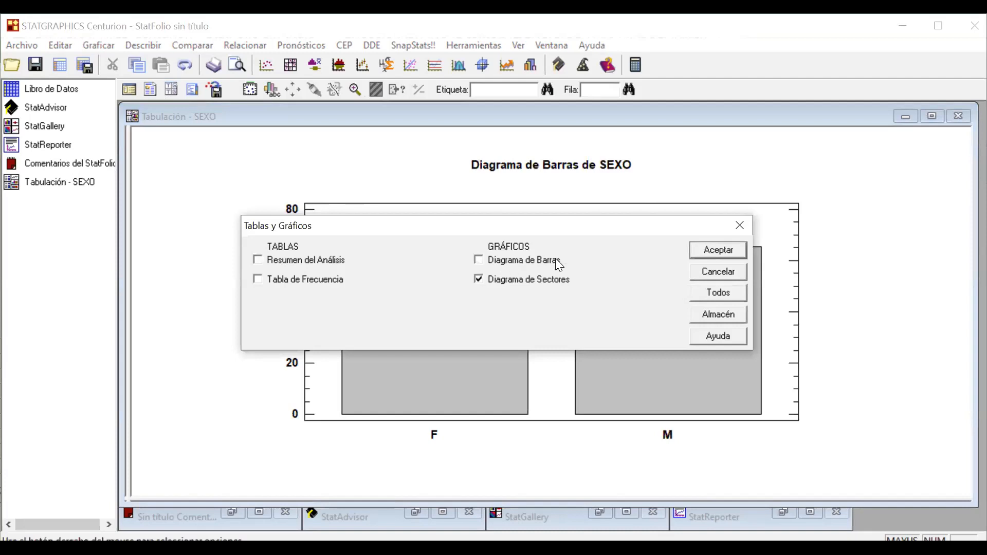
pyautogui.click(718, 251)
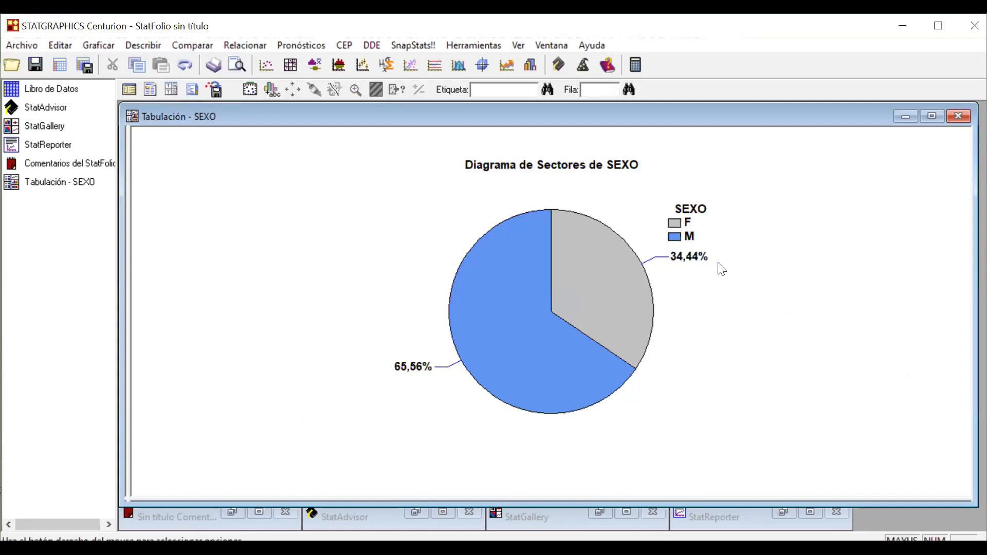
pyautogui.rightClick(765, 286)
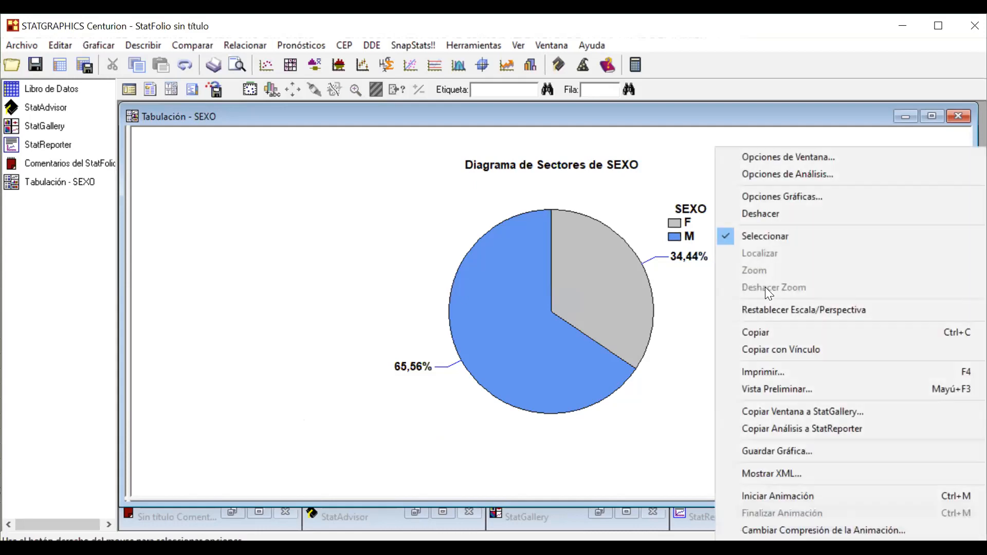
pyautogui.click(781, 157)
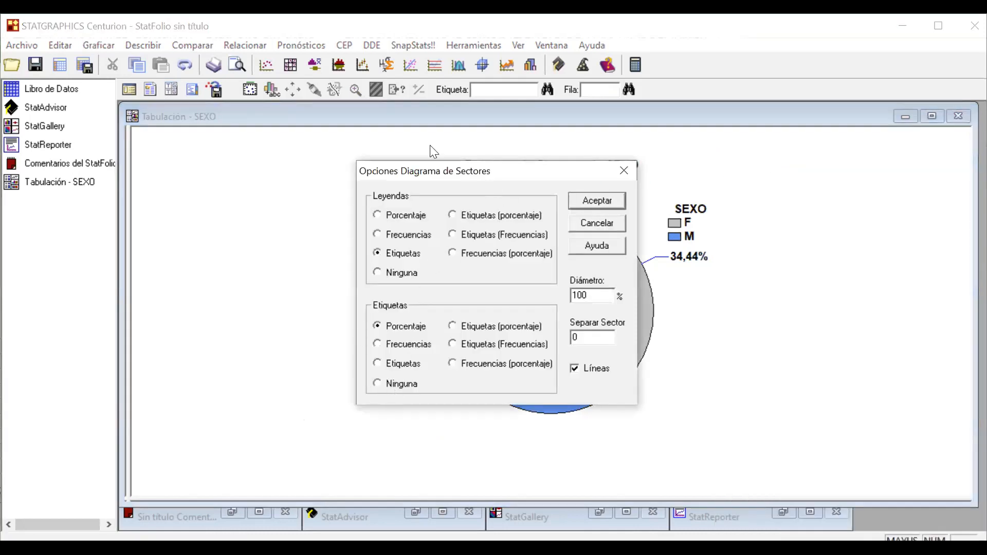
pyautogui.click(593, 223)
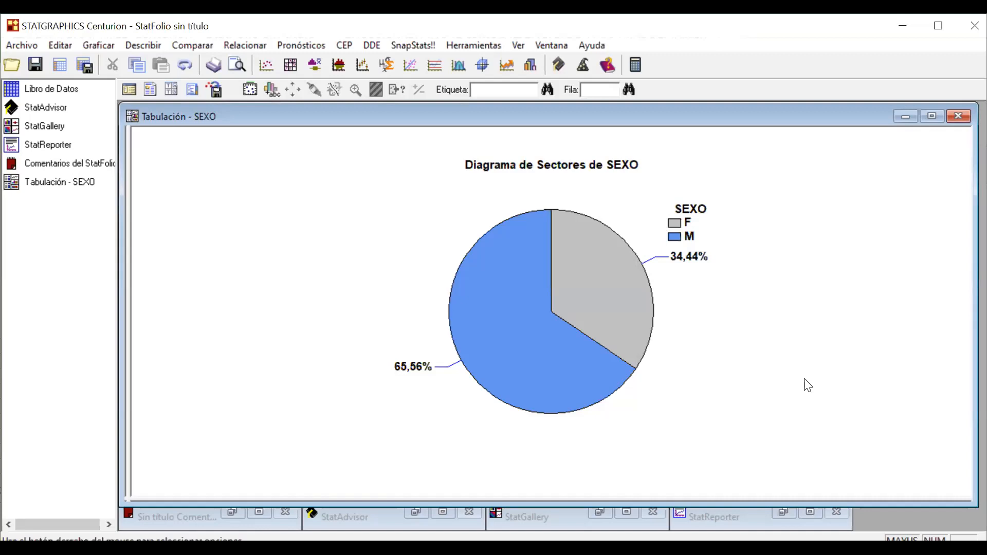
# Add the frequency table (Tabla de Frecuencia) alongside the pie chart in the SEXO tabulation.
pyautogui.click(171, 90)
pyautogui.click(306, 280)
pyautogui.click(710, 252)
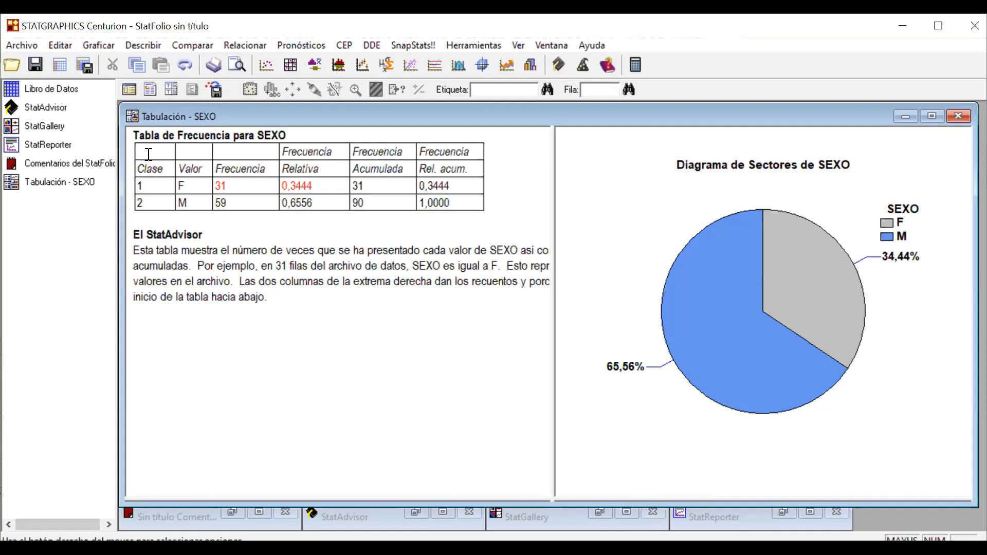
# Select the whole SEXO frequency table with its StatAdvisor text and check the copy command available for the pie chart.
pyautogui.moveTo(135, 136); pyautogui.dragTo(440, 312)
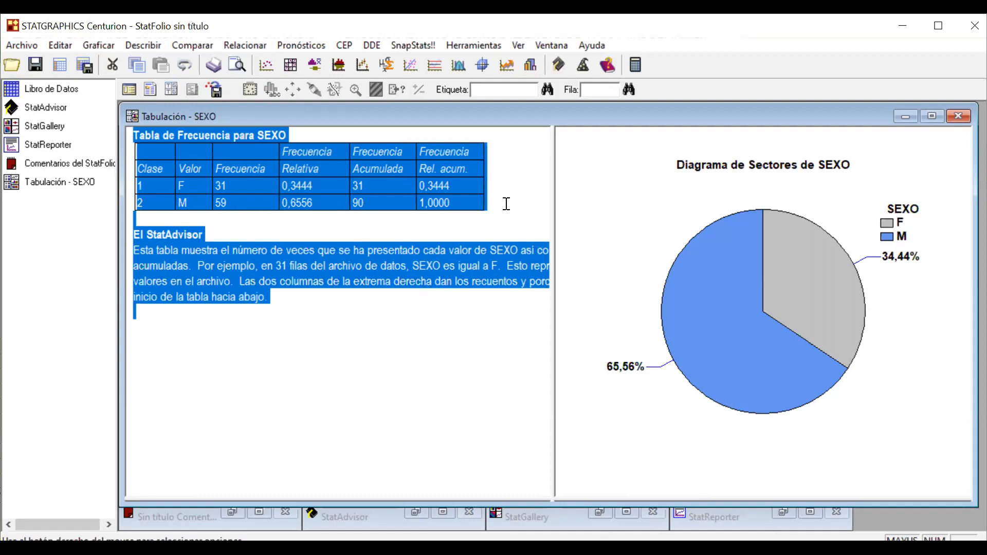
pyautogui.click(750, 294)
pyautogui.rightClick(750, 292)
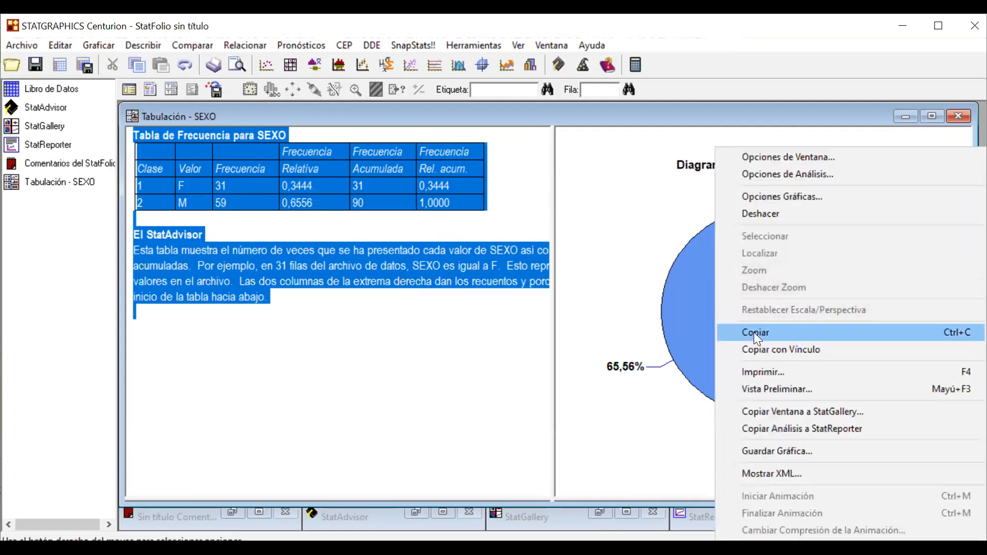
pyautogui.click(476, 382)
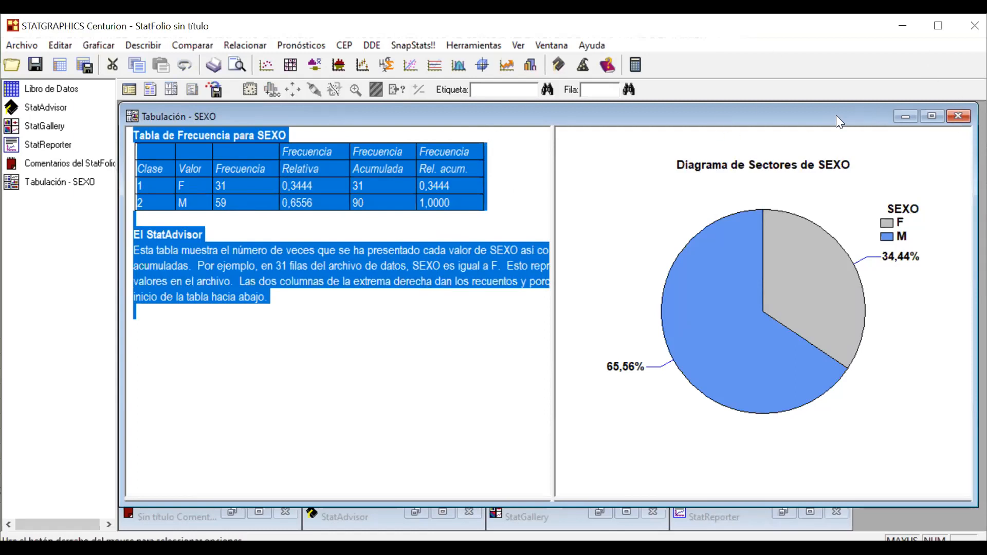
# Close and delete the SEXO tabulation analysis.
pyautogui.click(955, 120)
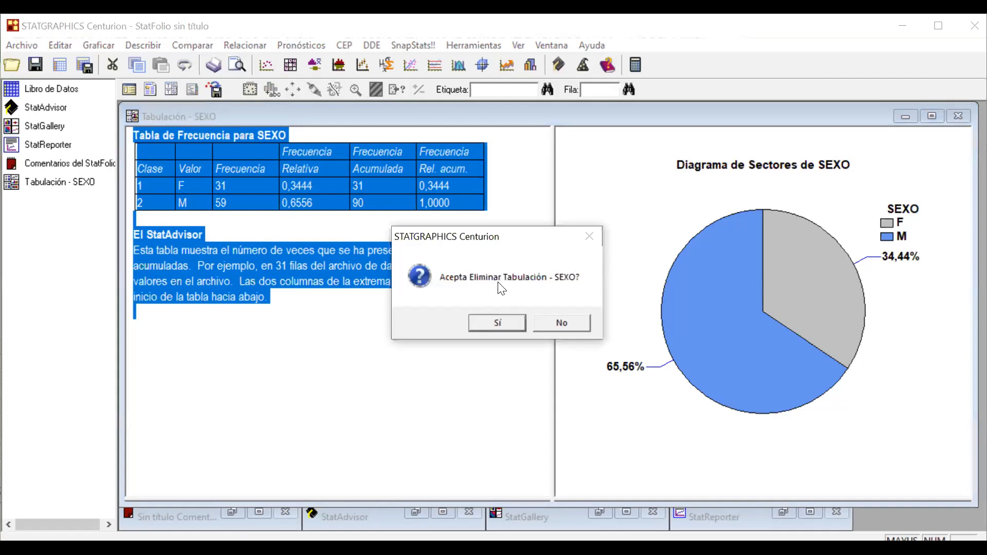
pyautogui.click(505, 322)
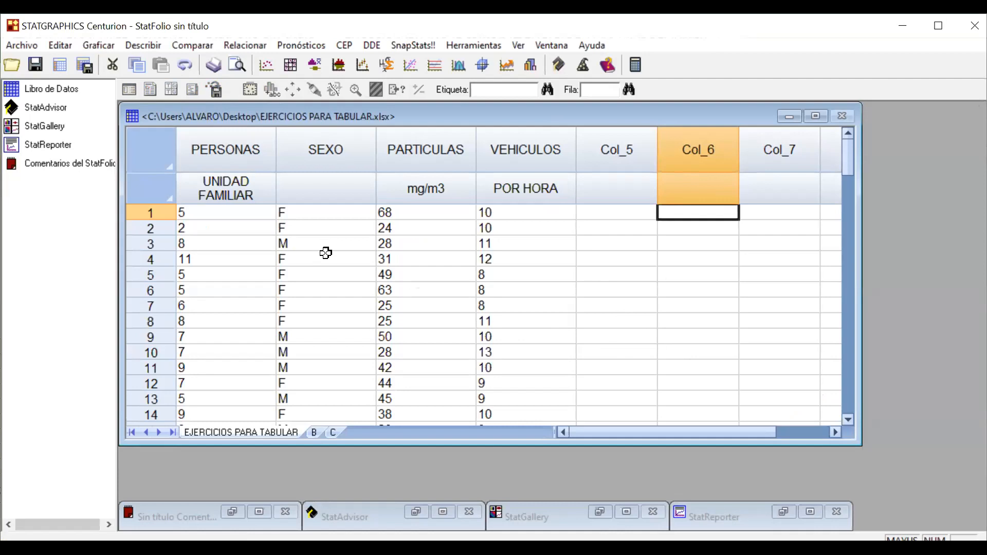
# Run a categorical data tabulation (Tabulación) on PERSONAS that outputs only the frequency table (Tabla de Frecuencia).
pyautogui.click(147, 44)
pyautogui.moveTo(157, 75)
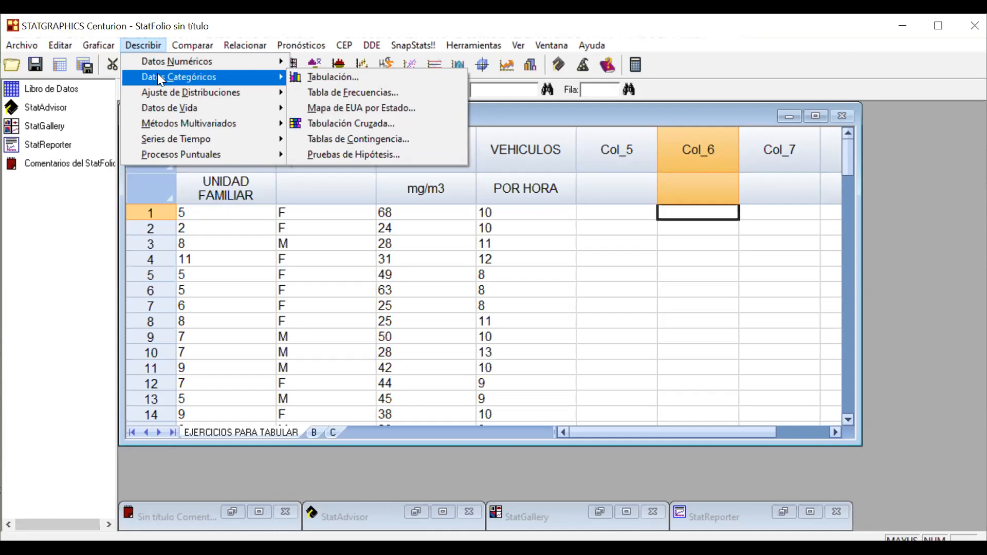
pyautogui.click(309, 75)
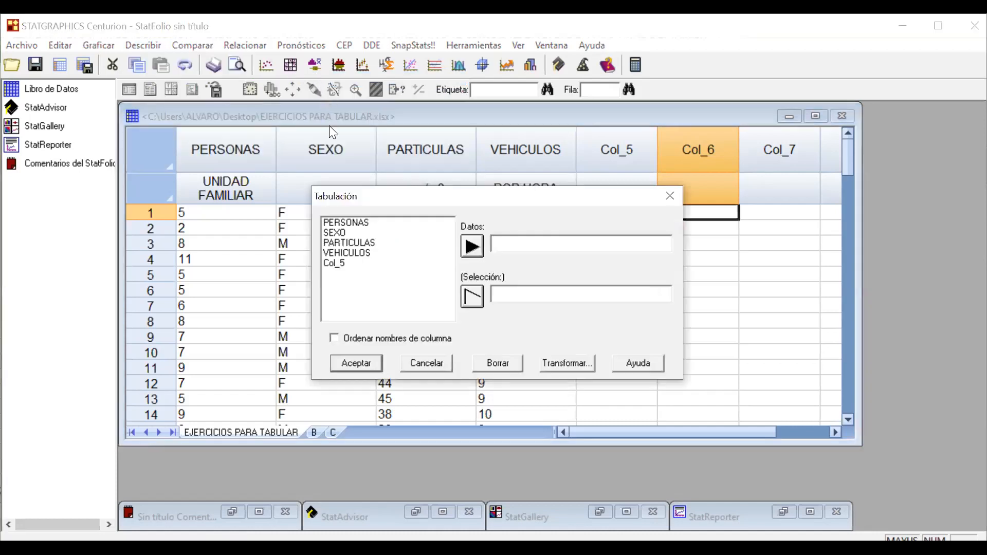
pyautogui.doubleClick(353, 222)
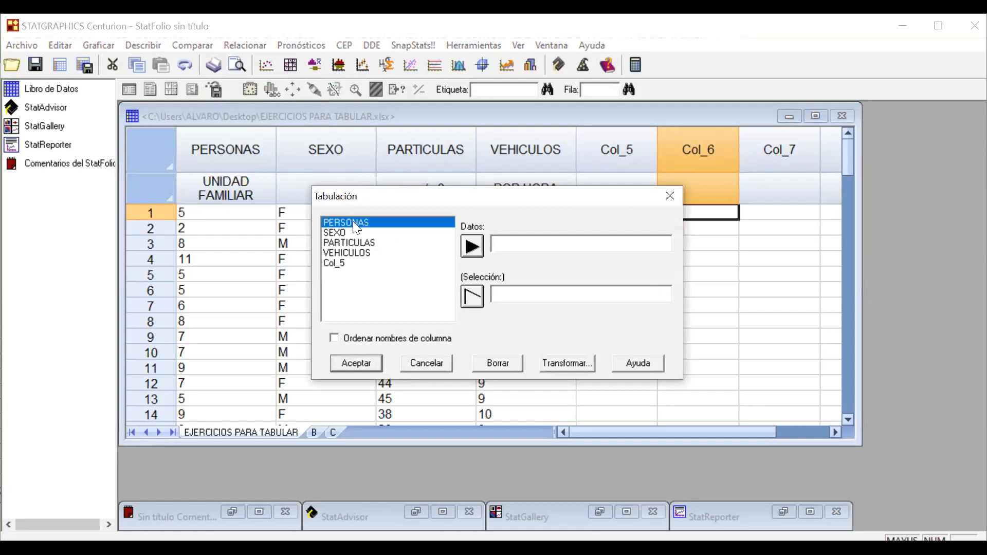
pyautogui.click(356, 364)
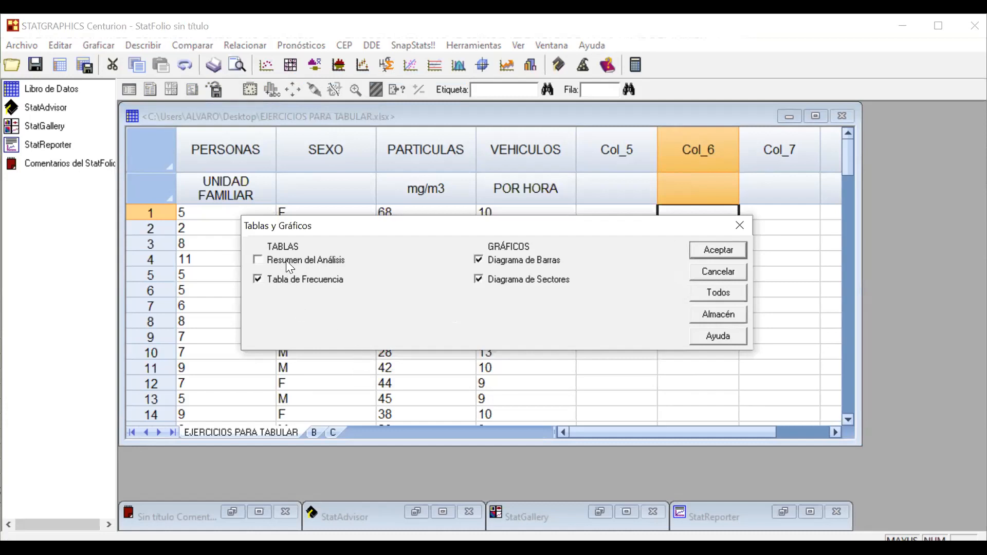
pyautogui.click(515, 278)
pyautogui.click(513, 259)
pyautogui.click(723, 249)
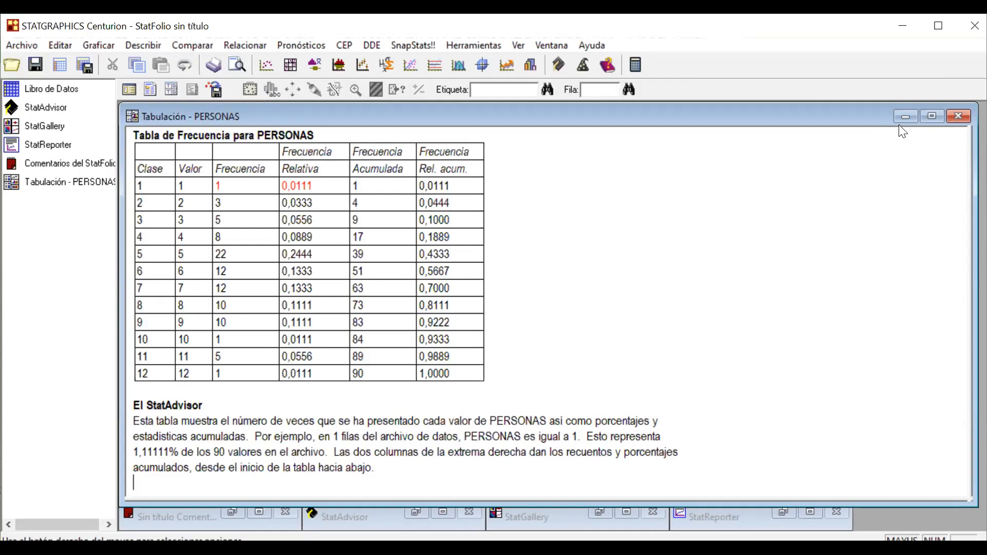
# In the data book, set the PERSONAS value in row 4 to 8 and in row 18 to 7.
pyautogui.click(69, 89)
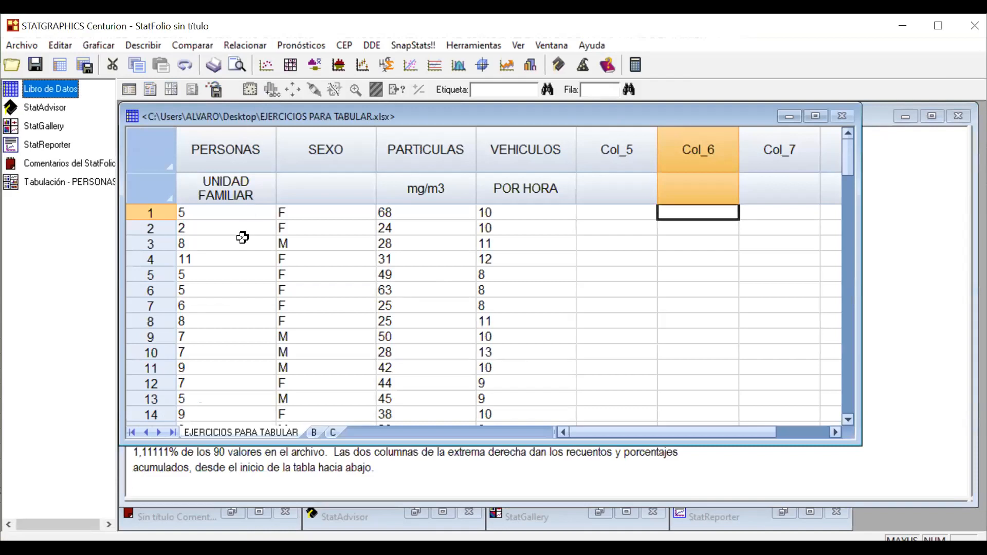
pyautogui.click(235, 261)
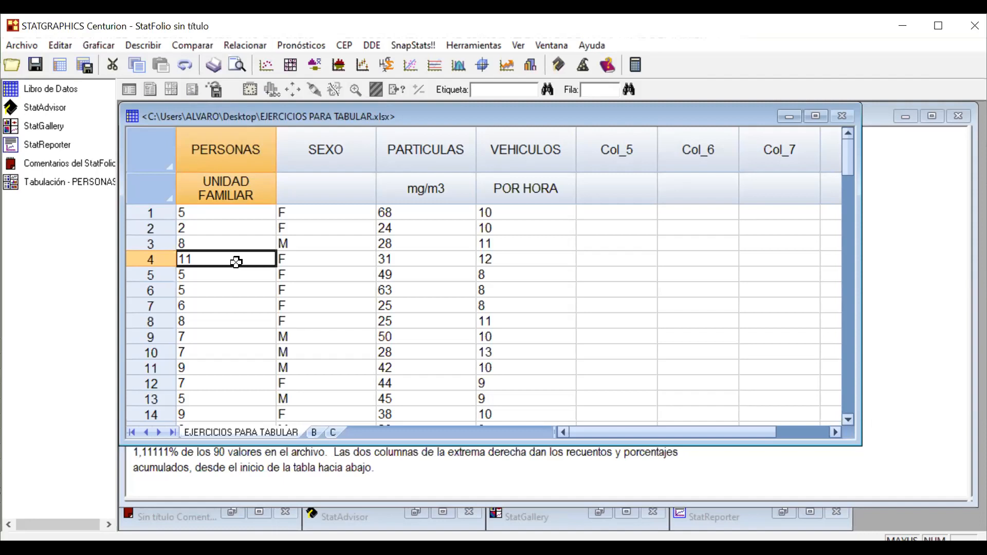
pyautogui.write('8')
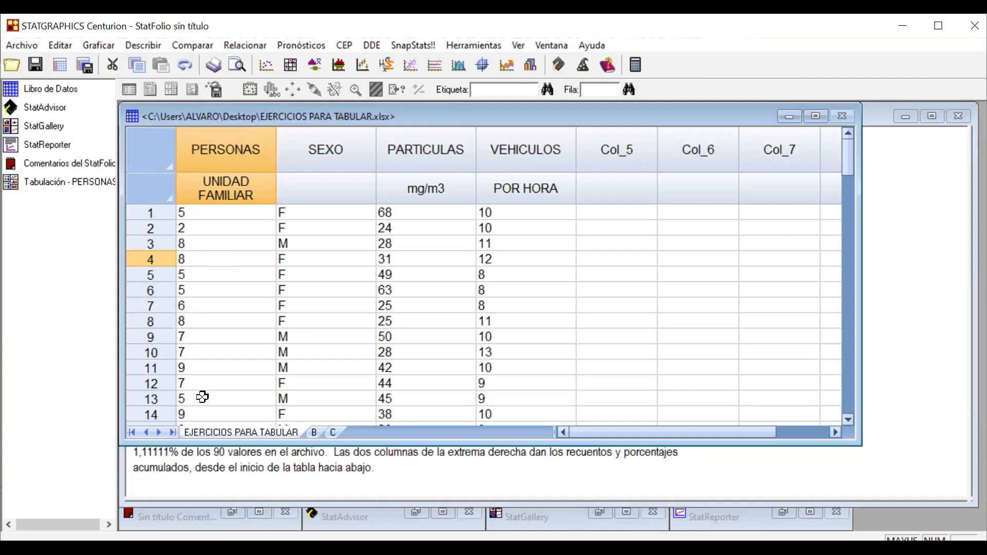
pyautogui.scroll(-1, 205, 399)
pyautogui.scroll(-3, 206, 399)
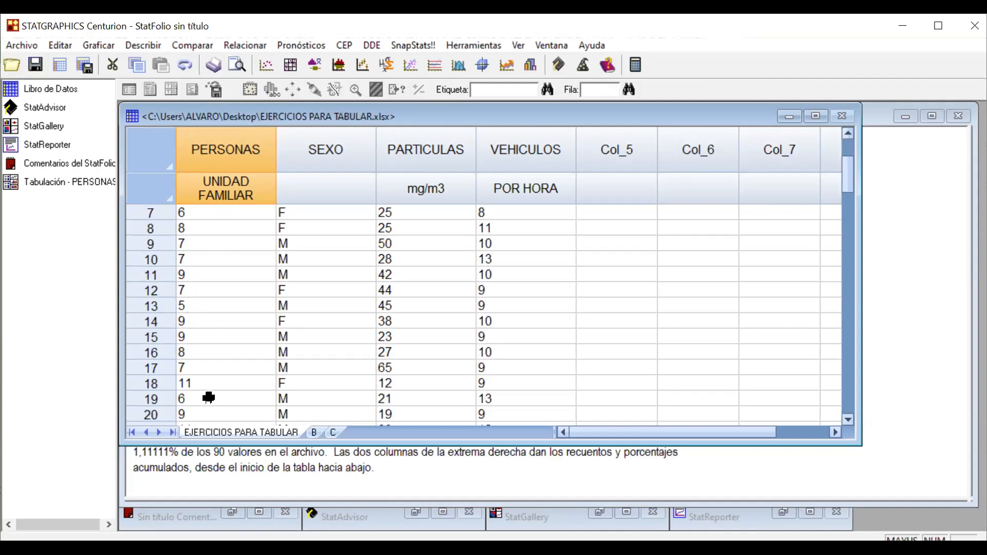
pyautogui.click(207, 388)
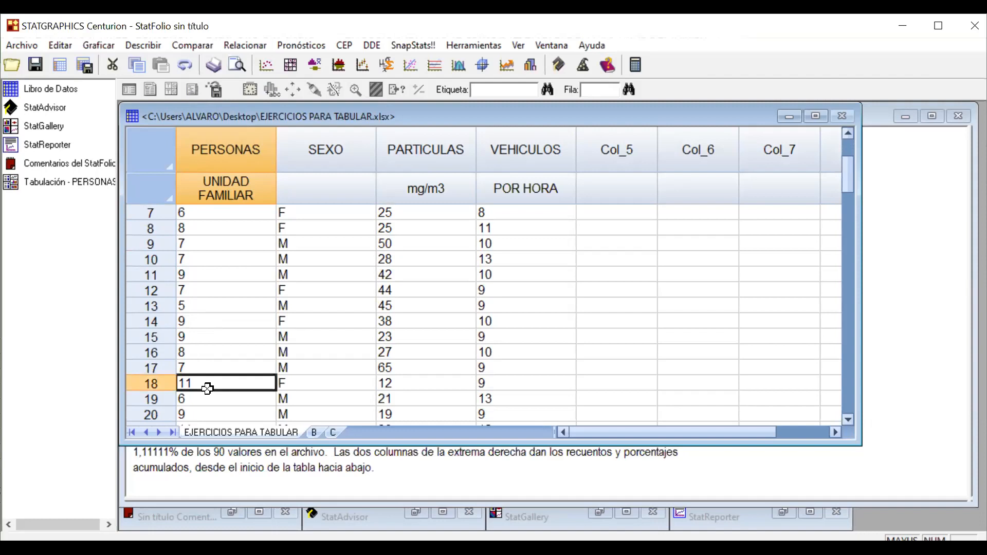
pyautogui.write('7')
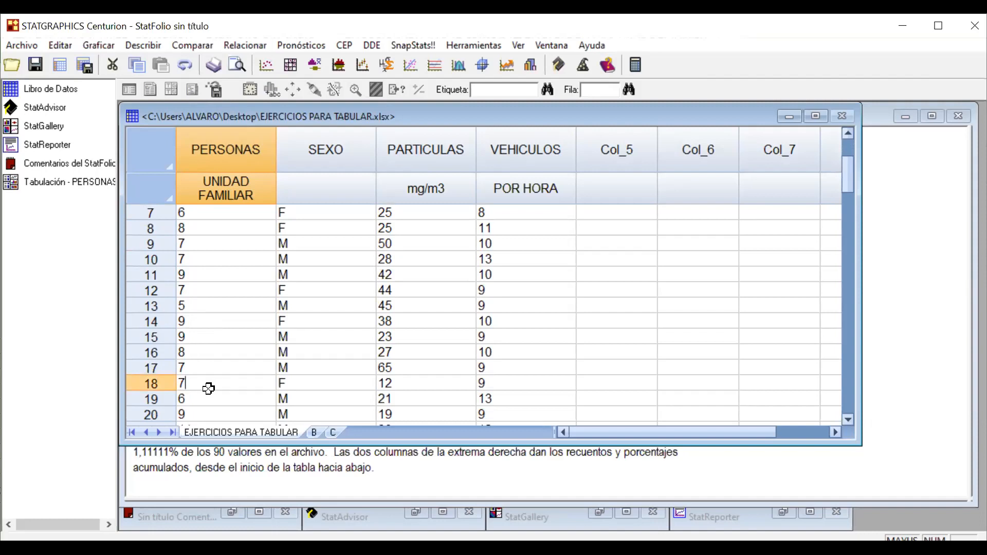
# Set the PERSONAS value in row 21 to 5 and in row 51 to 3.
pyautogui.scroll(-2, 207, 389)
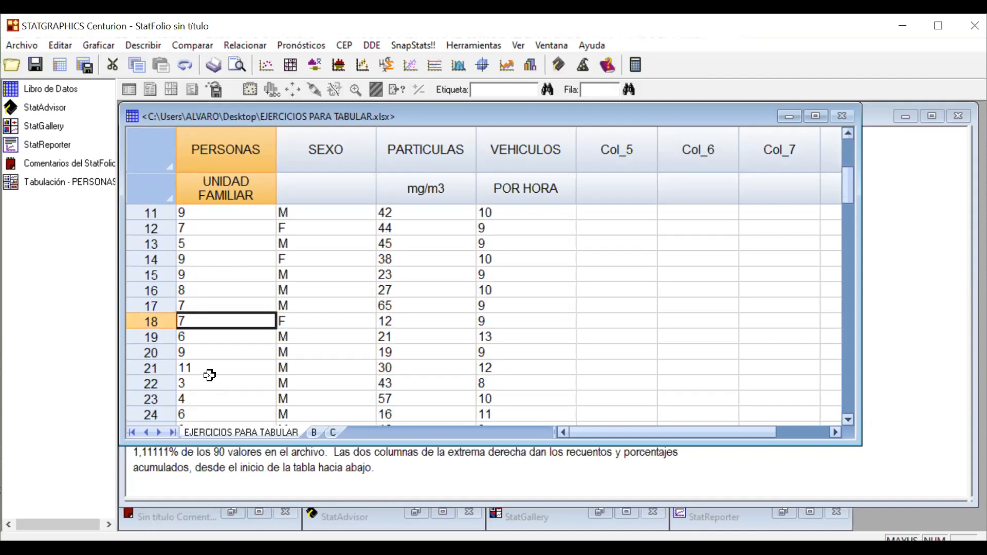
pyautogui.click(209, 378)
pyautogui.click(211, 371)
pyautogui.write('5')
pyautogui.scroll(-5, 210, 372)
pyautogui.scroll(-5, 211, 373)
pyautogui.scroll(-4, 211, 373)
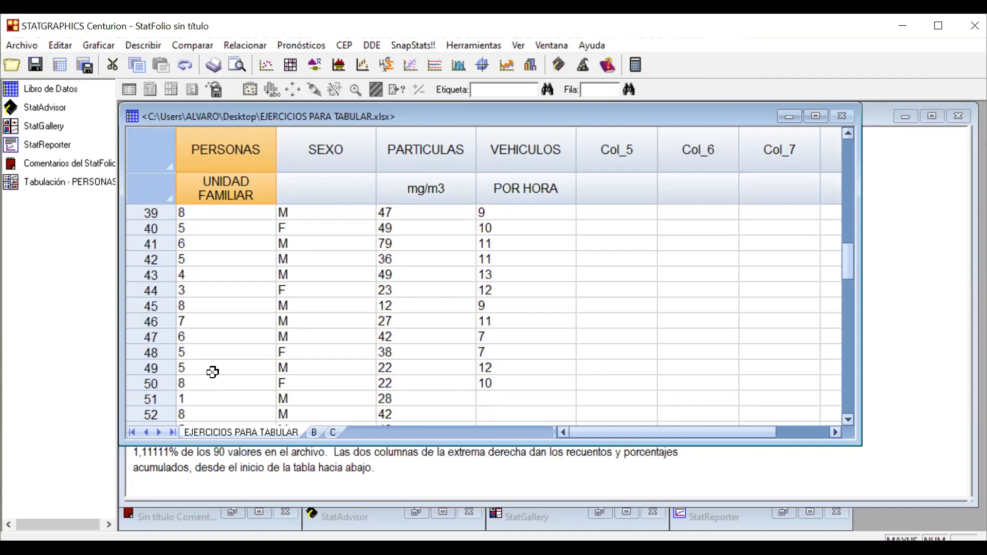
pyautogui.click(207, 397)
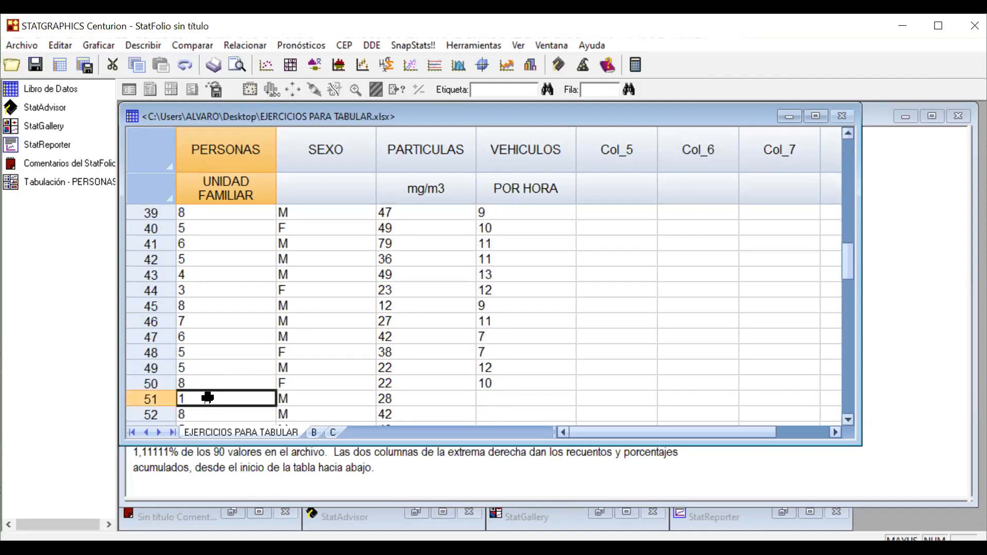
pyautogui.write('3')
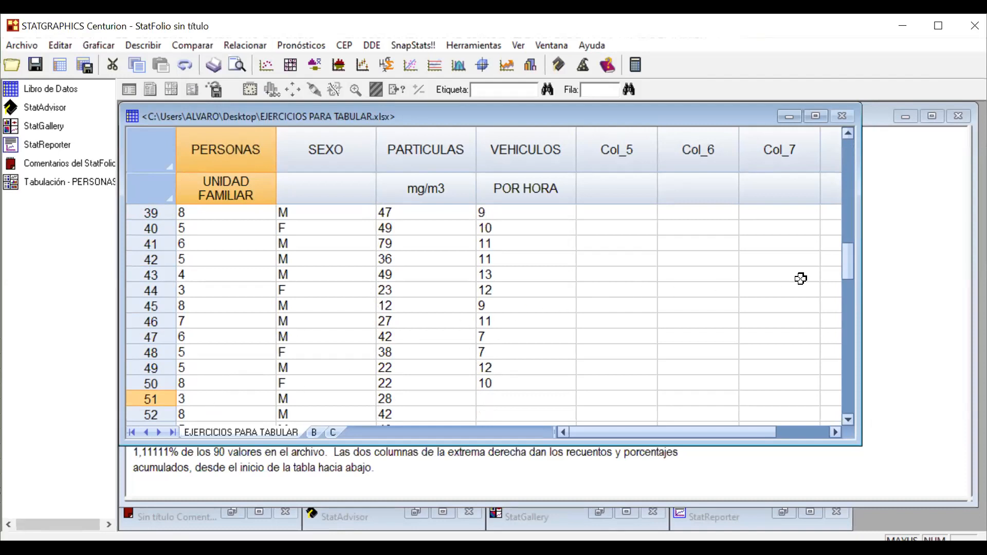
# Set the PERSONAS value in row 60 to 3 and in row 65 to 7.
pyautogui.moveTo(845, 262); pyautogui.dragTo(847, 272)
pyautogui.scroll(-4, 483, 337)
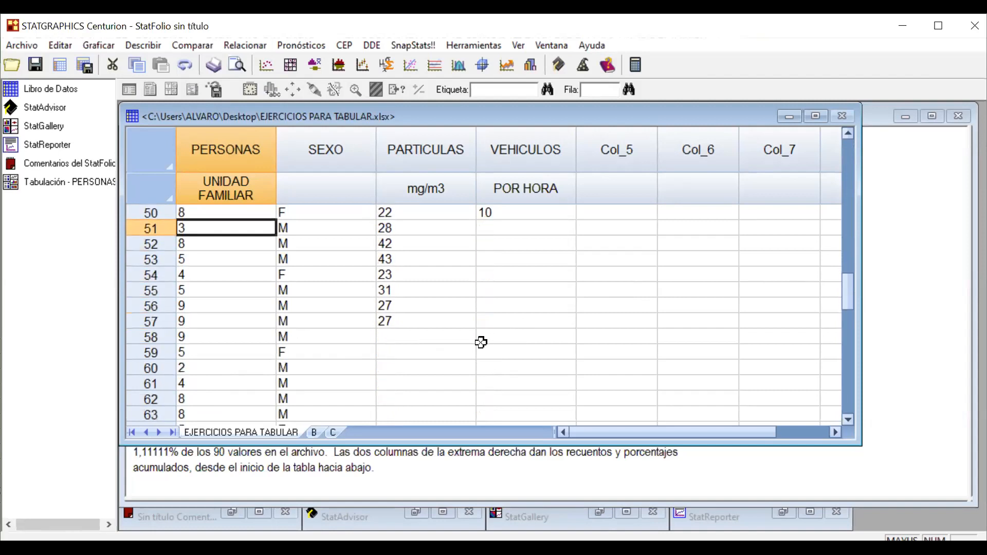
pyautogui.scroll(-1, 481, 343)
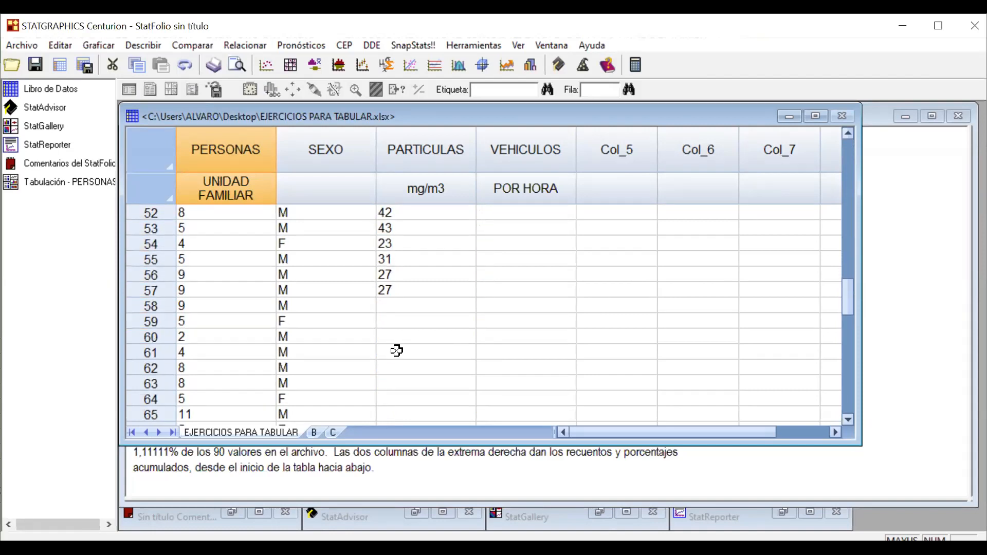
pyautogui.click(194, 341)
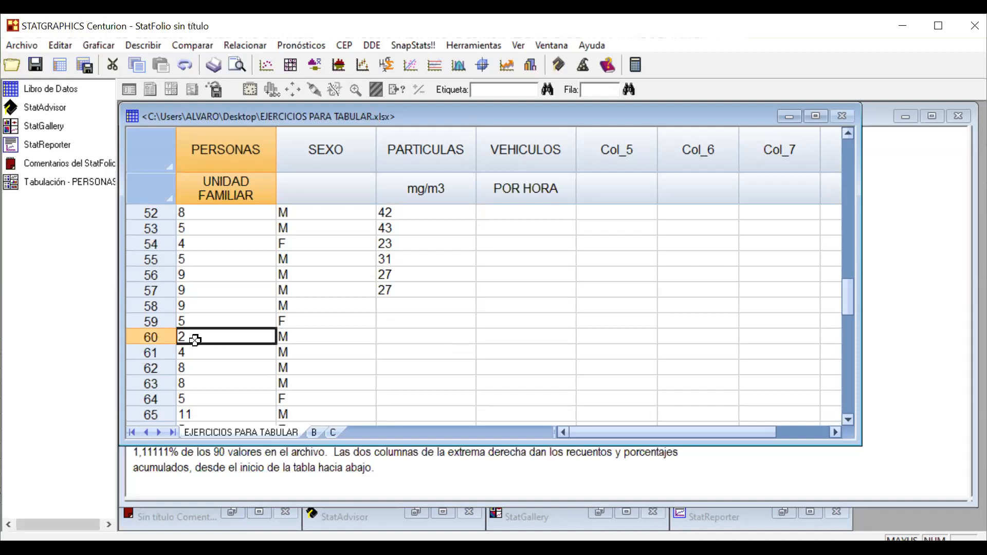
pyautogui.write('3')
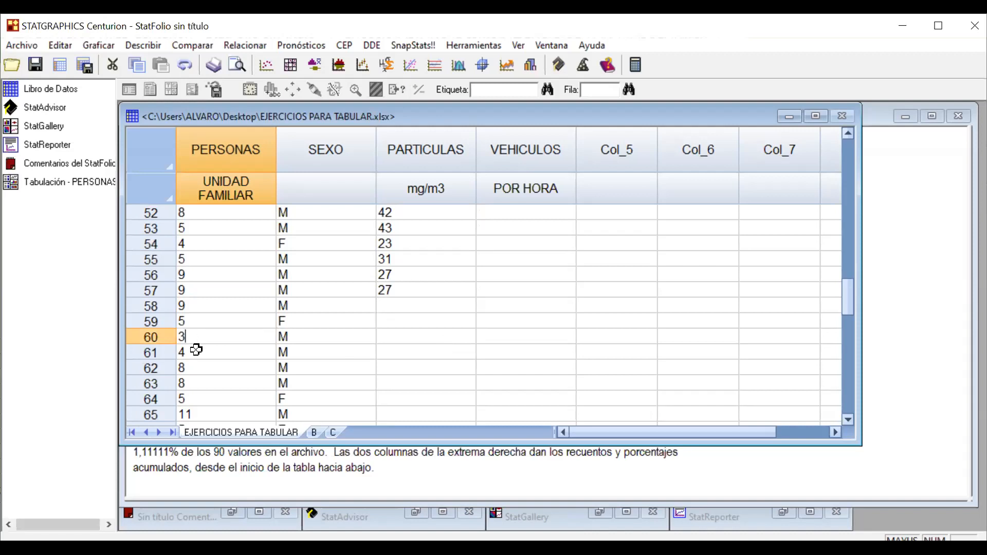
pyautogui.click(198, 413)
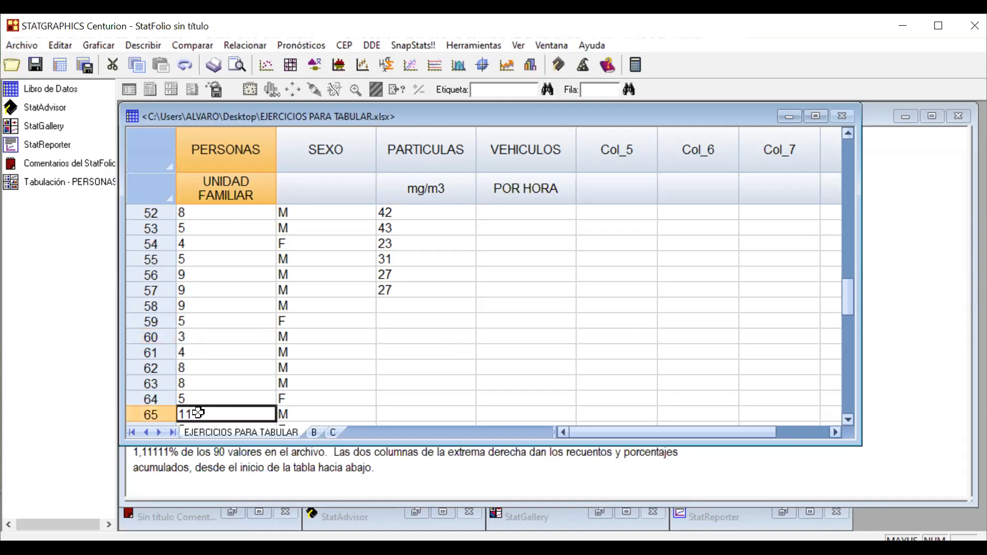
pyautogui.write('7')
# Set the PERSONAS value in row 72 to 6.
pyautogui.moveTo(849, 300); pyautogui.dragTo(846, 324)
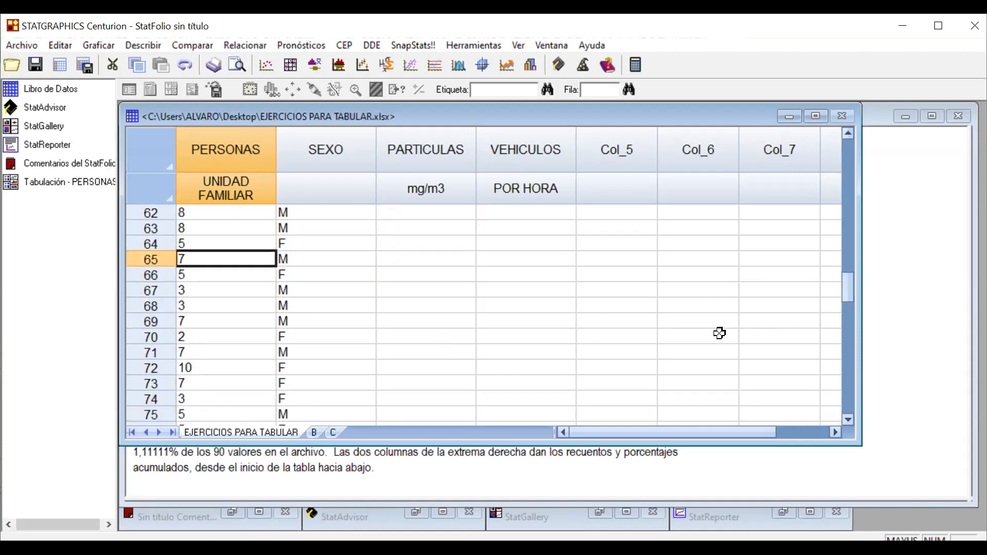
pyautogui.scroll(-1, 719, 333)
pyautogui.click(219, 352)
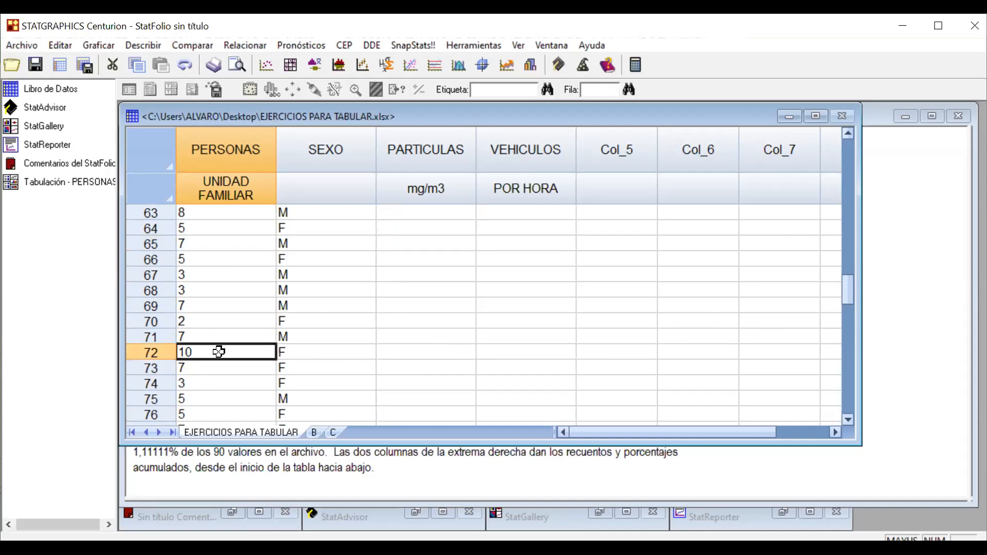
pyautogui.write('6')
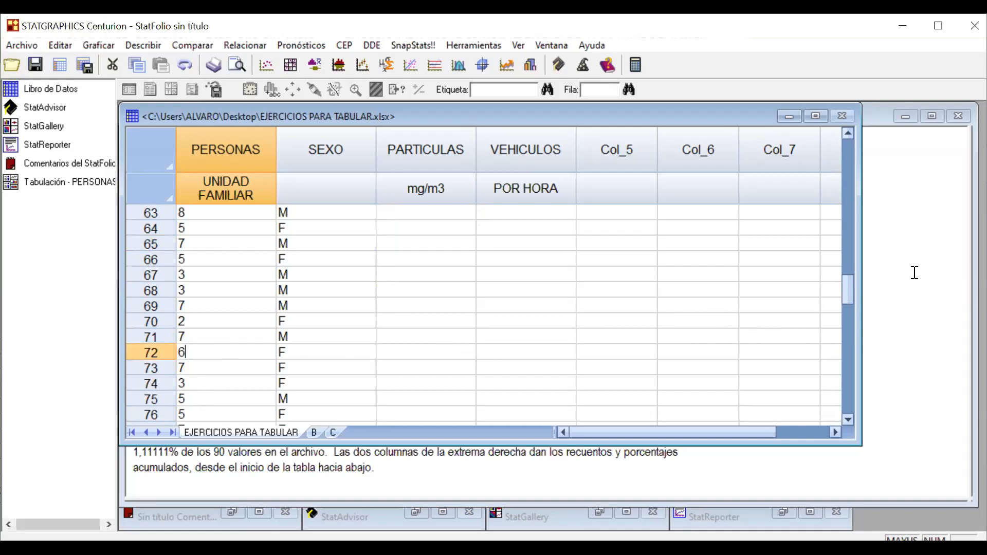
# Check the last PERSONAS rows and review the updated PERSONAS frequency table for remaining extreme values.
pyautogui.moveTo(848, 294); pyautogui.dragTo(849, 321)
pyautogui.scroll(-2, 845, 318)
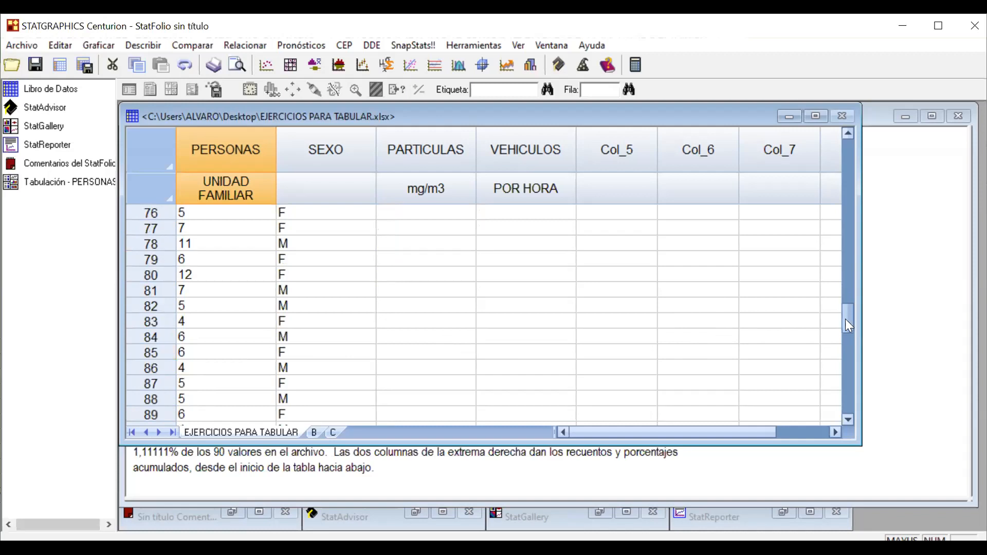
pyautogui.scroll(3, 844, 320)
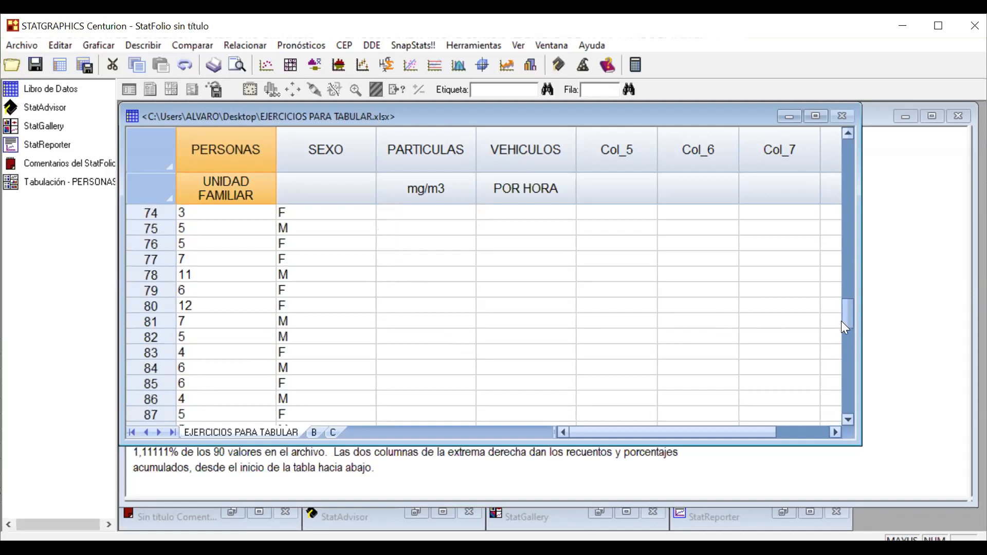
pyautogui.click(76, 182)
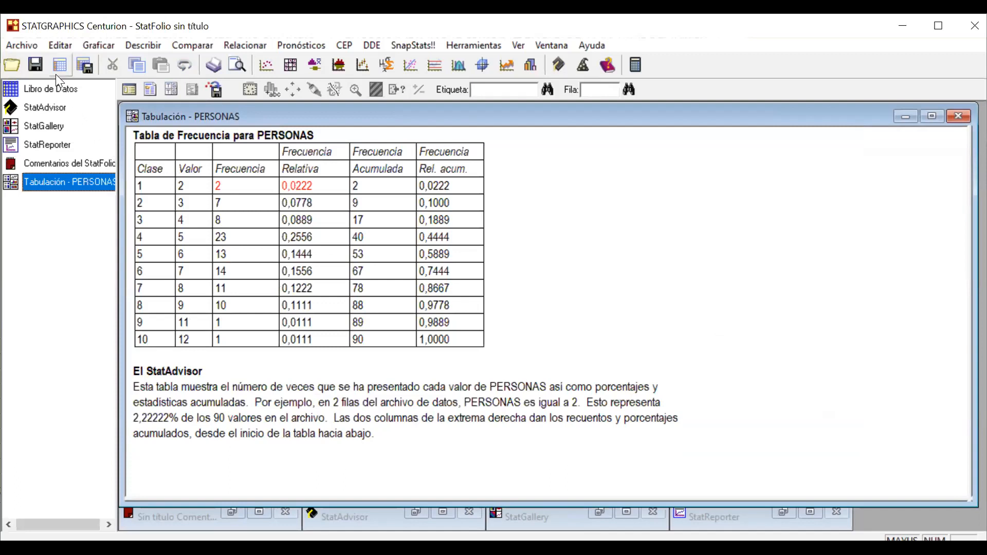
# Return to the data book and set the PERSONAS value in row 2 to 3.
pyautogui.click(60, 88)
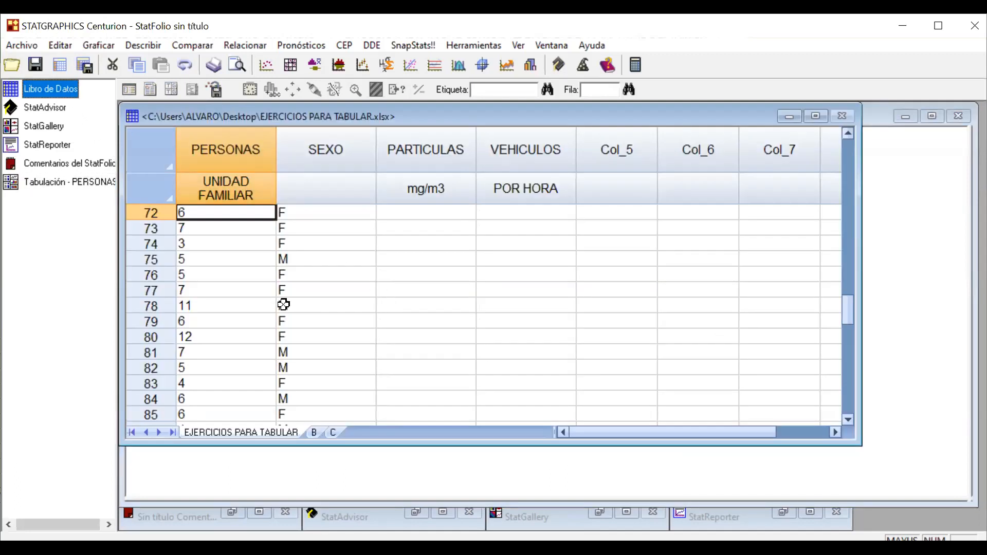
pyautogui.moveTo(848, 306); pyautogui.dragTo(848, 149)
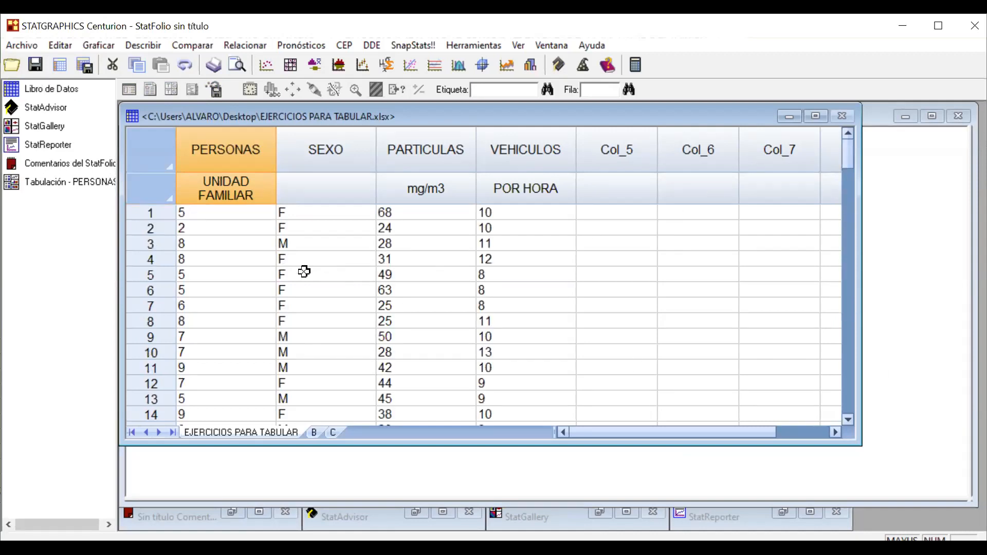
pyautogui.scroll(-4, 233, 295)
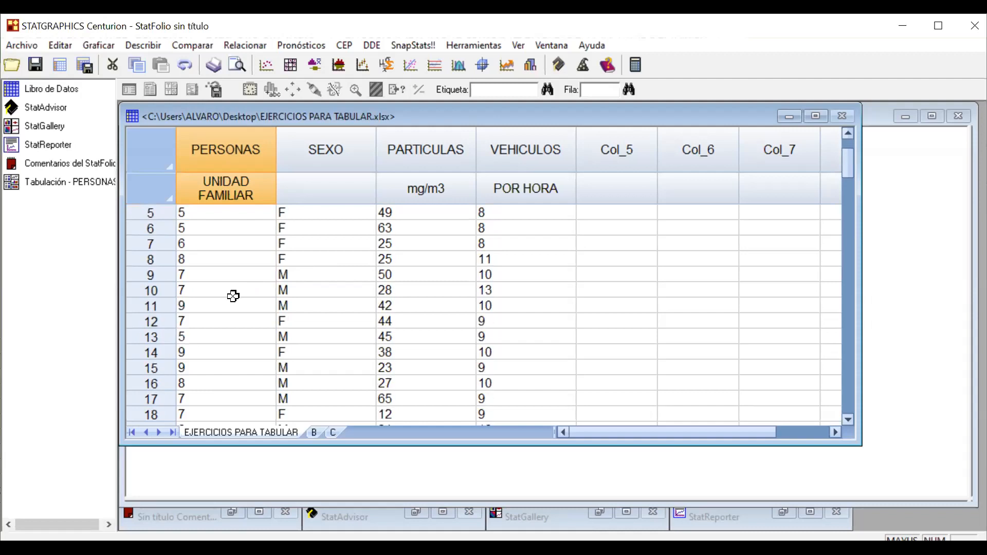
pyautogui.scroll(4, 233, 295)
pyautogui.click(236, 226)
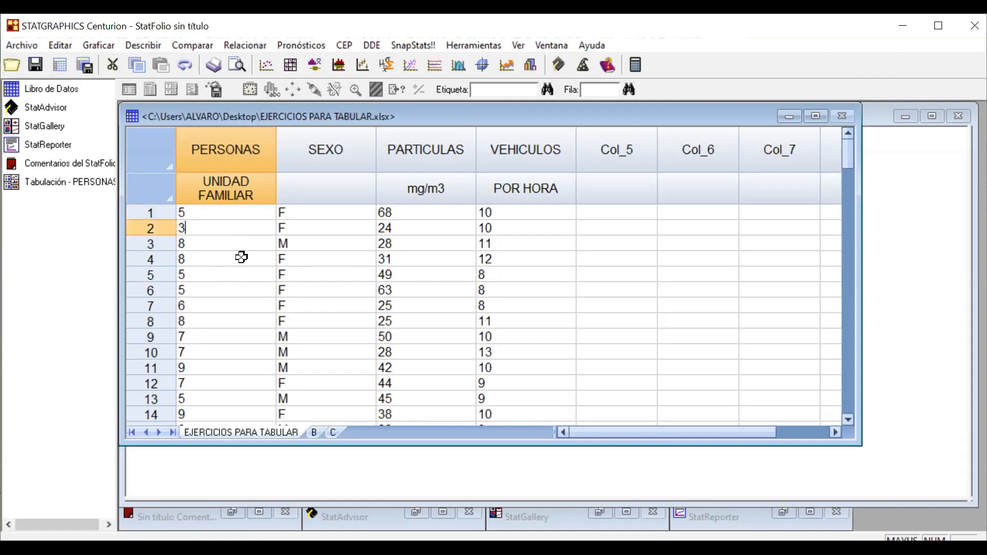
# Find the remaining PERSONAS values above 10 and set row 80 to 6 and row 78 to 7.
pyautogui.scroll(-4, 242, 258)
pyautogui.scroll(-5, 241, 262)
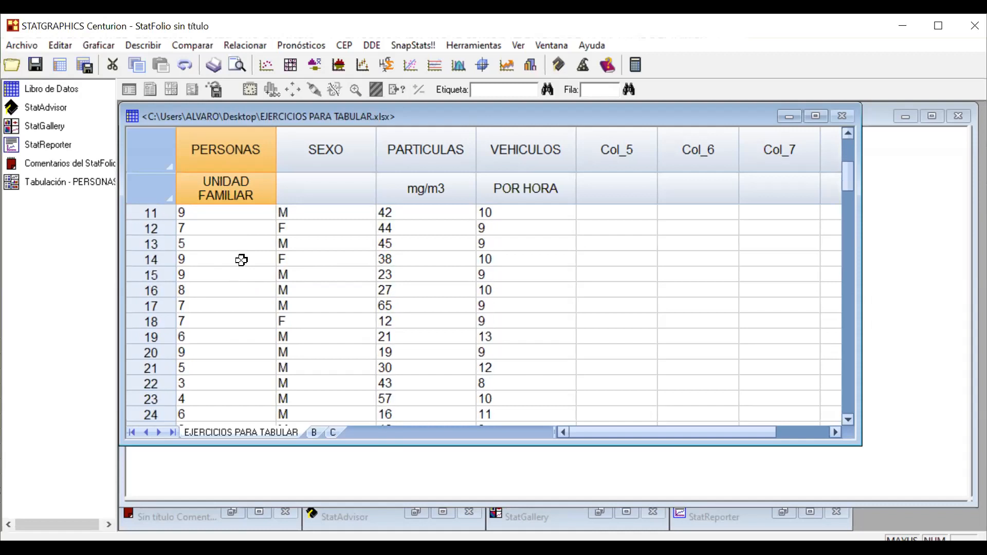
pyautogui.scroll(-5, 232, 267)
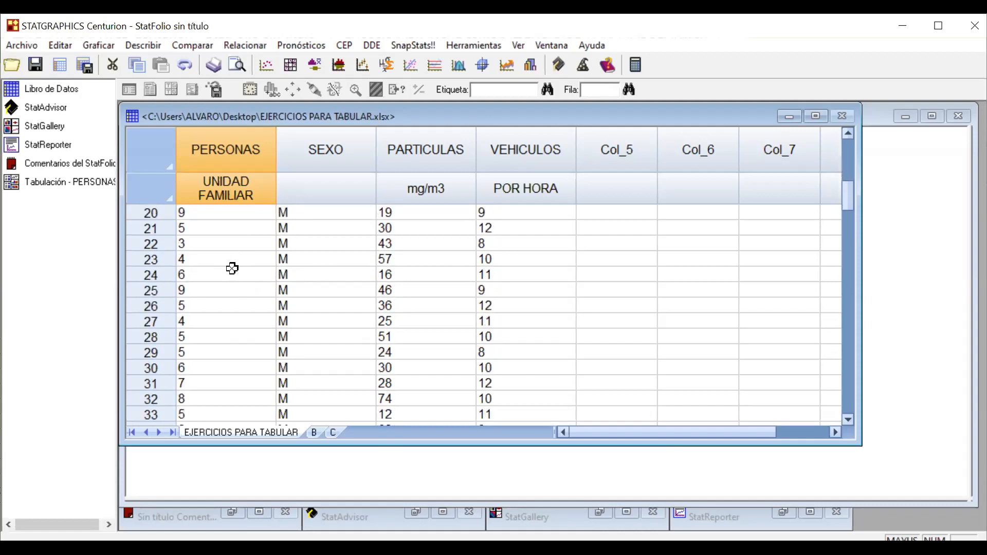
pyautogui.scroll(-1, 231, 270)
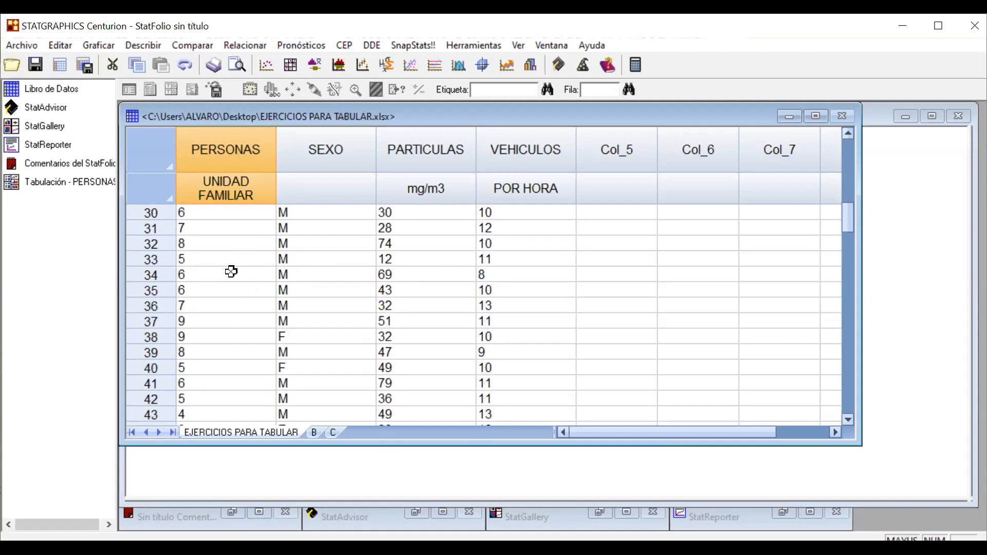
pyautogui.scroll(-5, 231, 271)
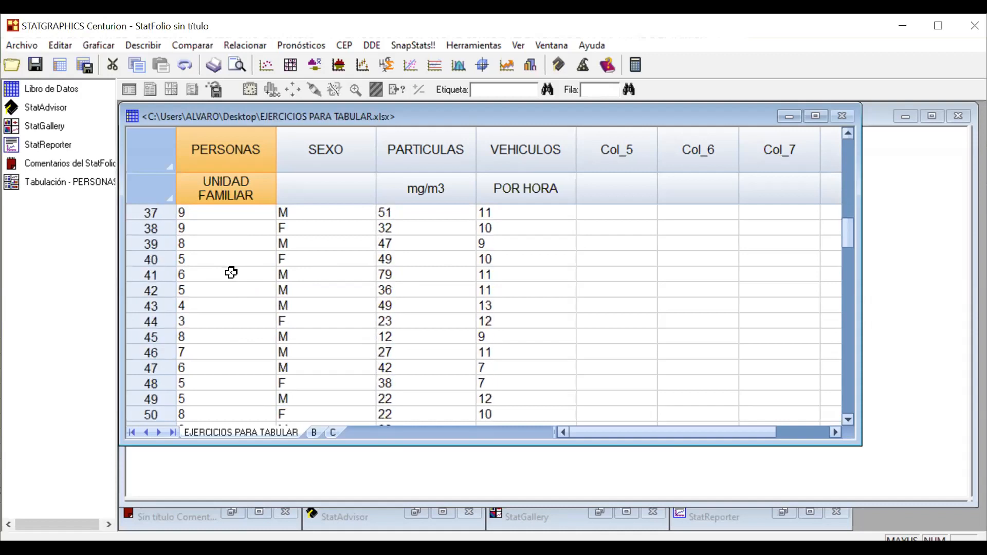
pyautogui.scroll(-4, 230, 273)
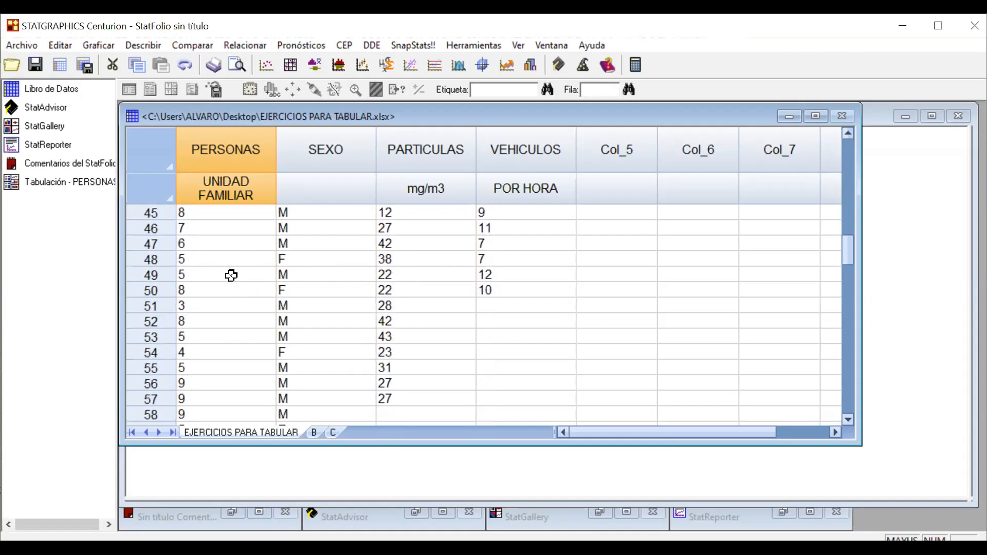
pyautogui.scroll(-4, 231, 276)
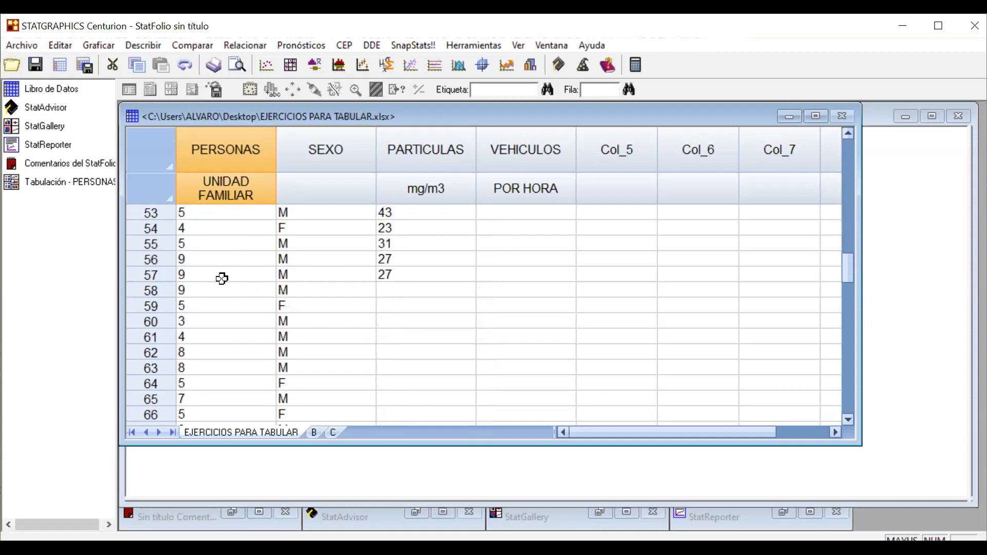
pyautogui.scroll(-3, 222, 279)
pyautogui.scroll(-4, 221, 280)
pyautogui.scroll(-2, 221, 283)
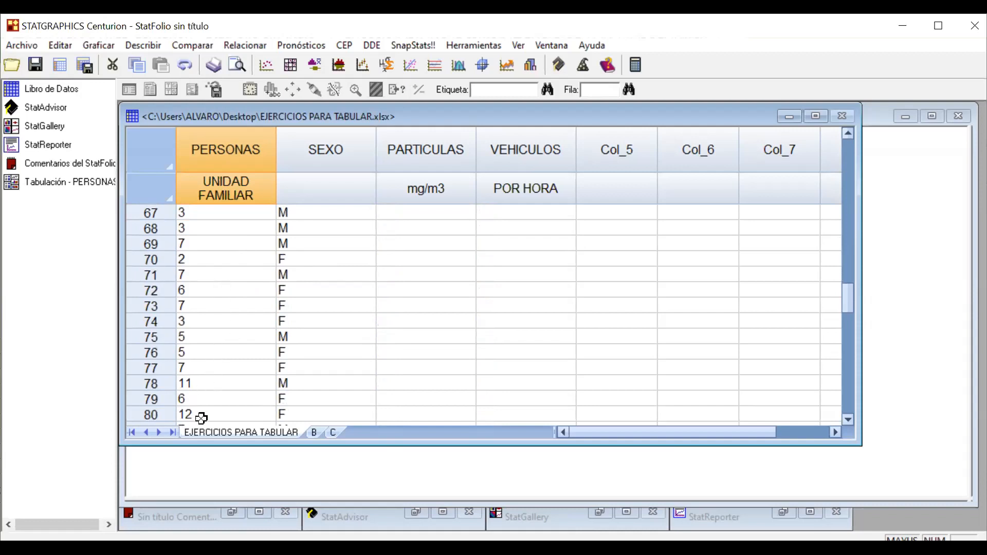
pyautogui.click(201, 417)
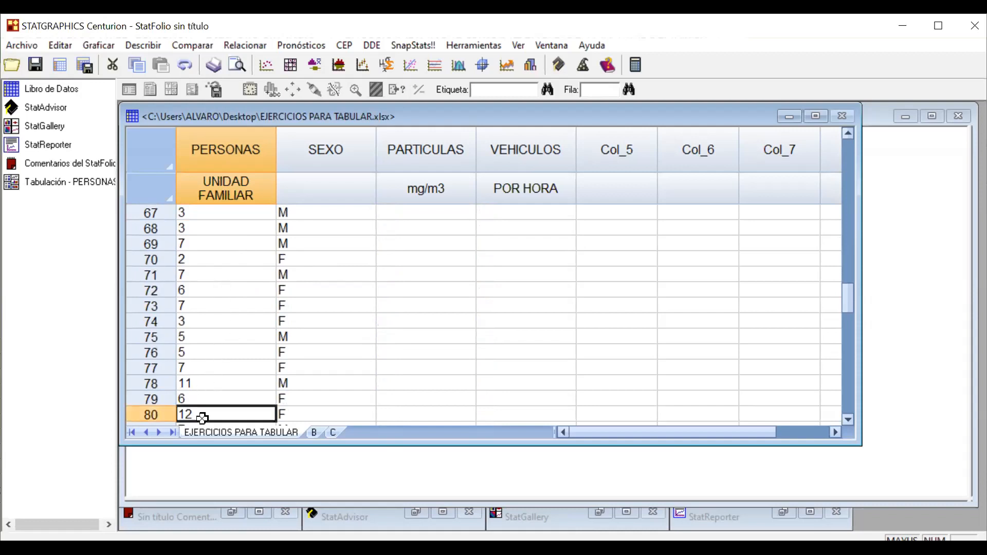
pyautogui.write('6')
pyautogui.click(197, 384)
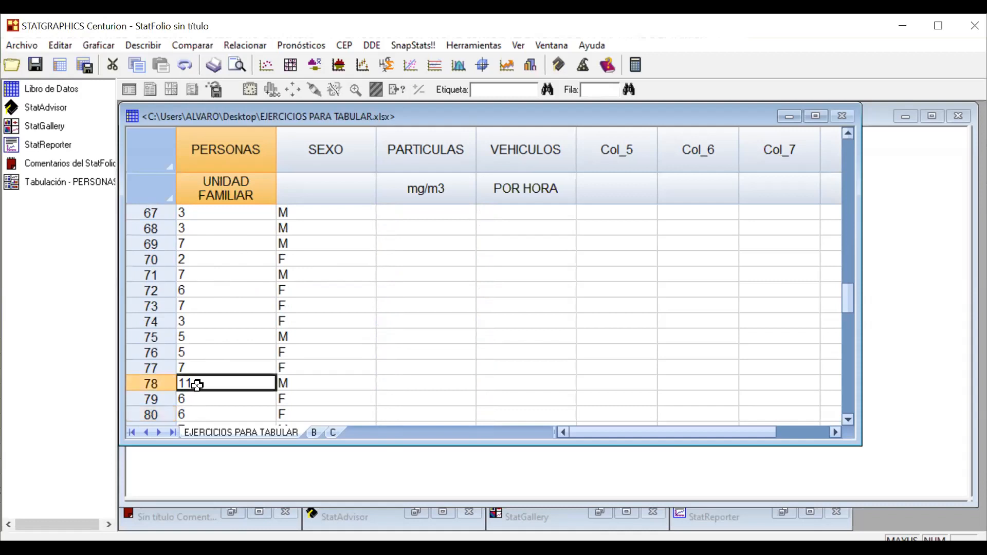
pyautogui.write('7')
pyautogui.press('Return')
pyautogui.press('Up')
pyautogui.scroll(-4, 663, 308)
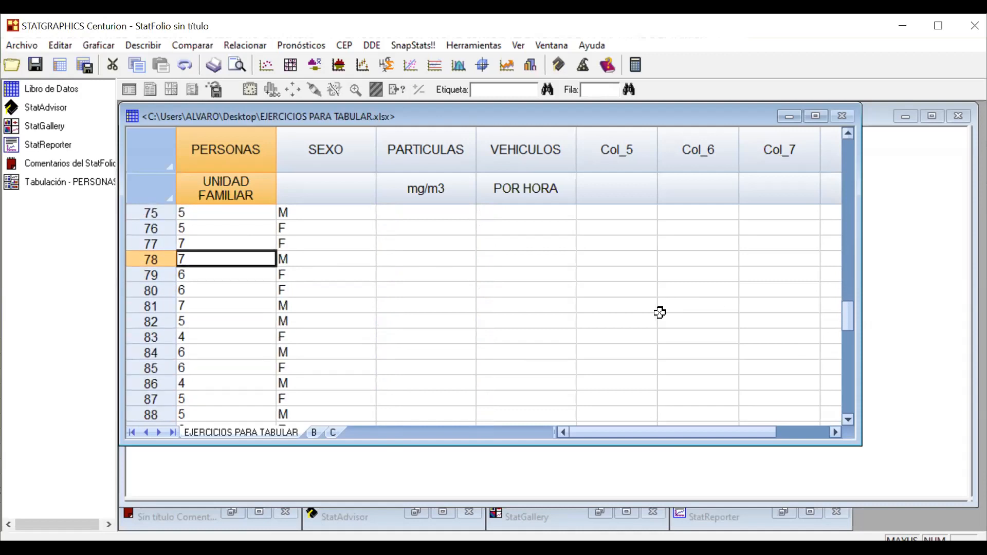
# Review the updated PERSONAS frequency table, examining its classes and the frequencies of the first class.
pyautogui.scroll(1, 660, 313)
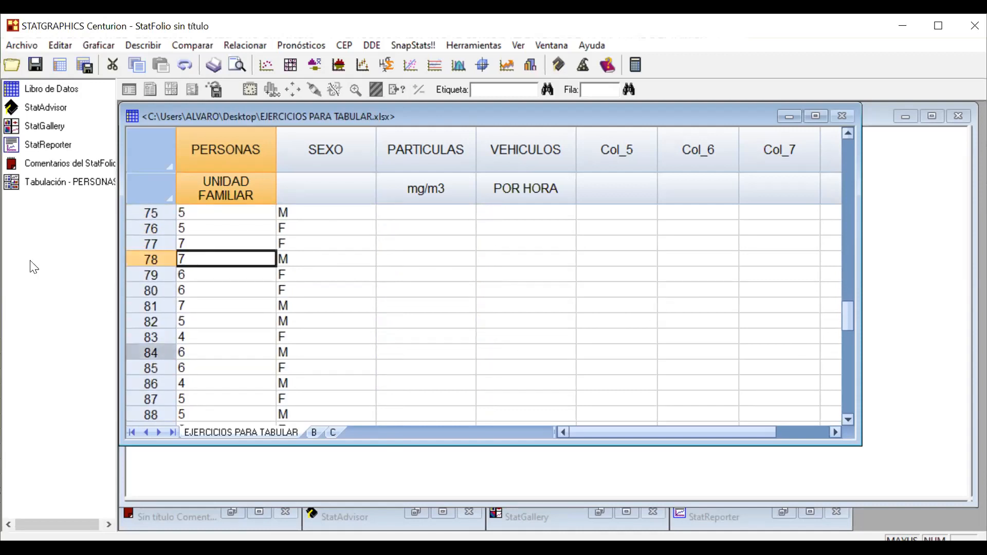
pyautogui.click(54, 183)
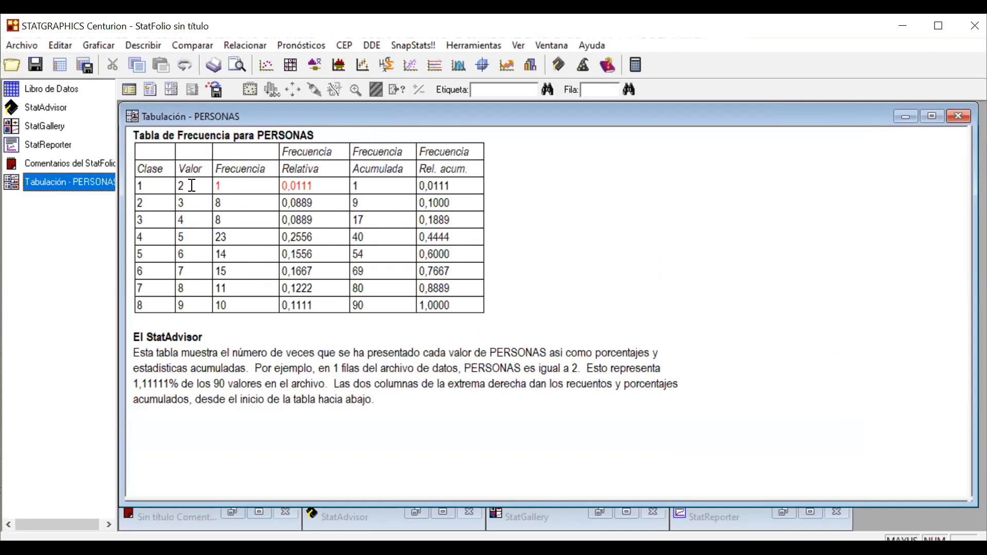
pyautogui.moveTo(145, 305)
pyautogui.mouseDown()
pyautogui.moveTo(170, 383)
pyautogui.moveTo(139, 310)
pyautogui.mouseUp()
pyautogui.click(156, 322)
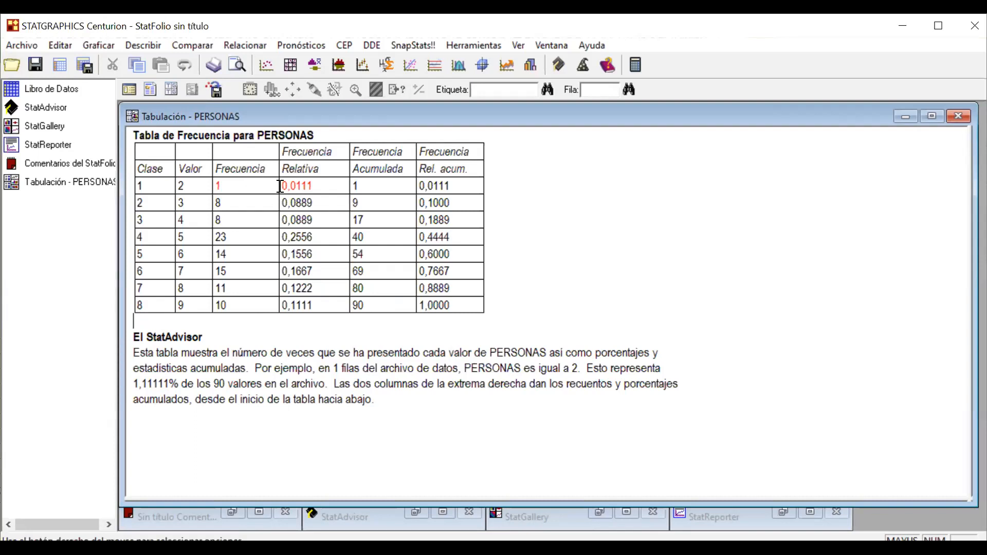
pyautogui.moveTo(315, 185); pyautogui.dragTo(192, 183)
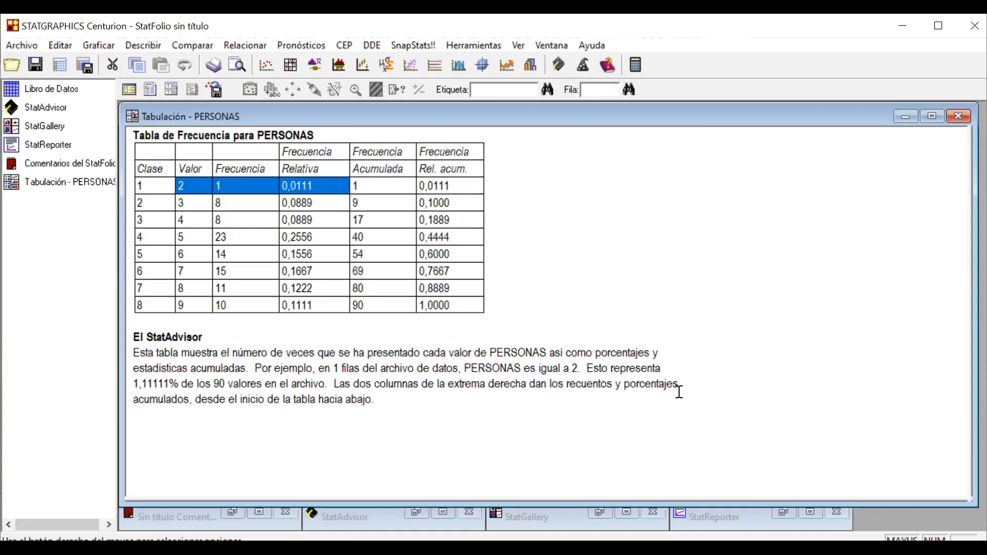
# Switch the tabulation variable to PARTICULAS and look through its whole frequency table.
pyautogui.click(123, 89)
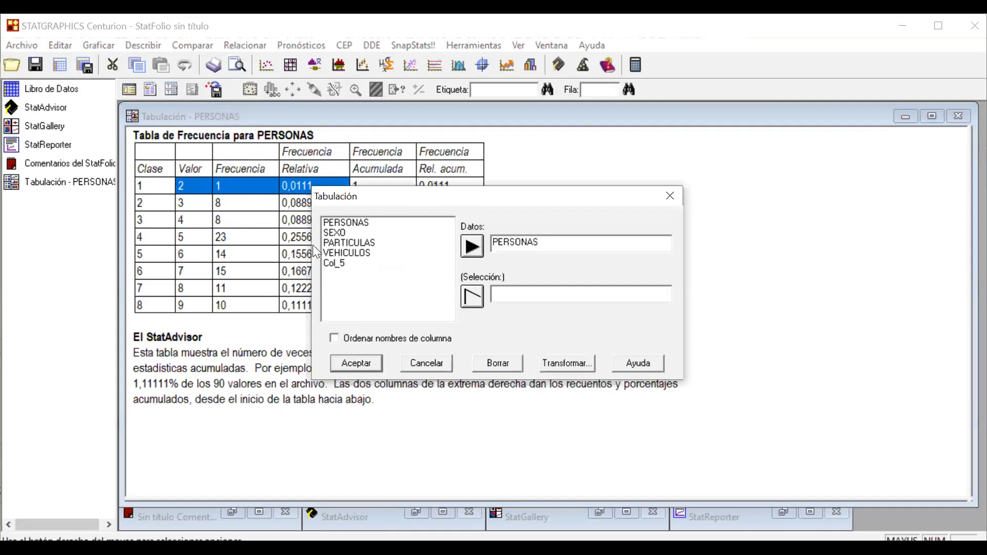
pyautogui.click(352, 245)
pyautogui.doubleClick(353, 244)
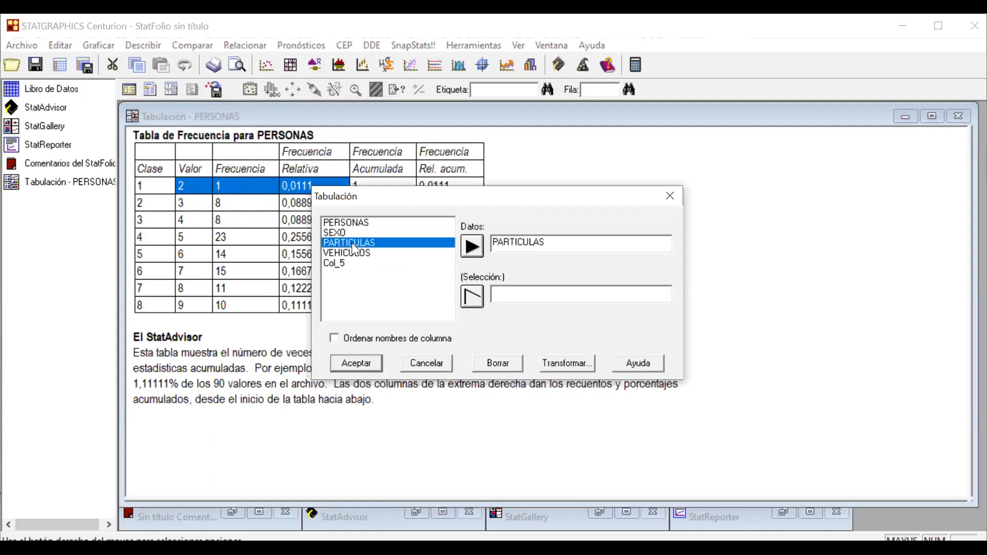
pyautogui.click(362, 362)
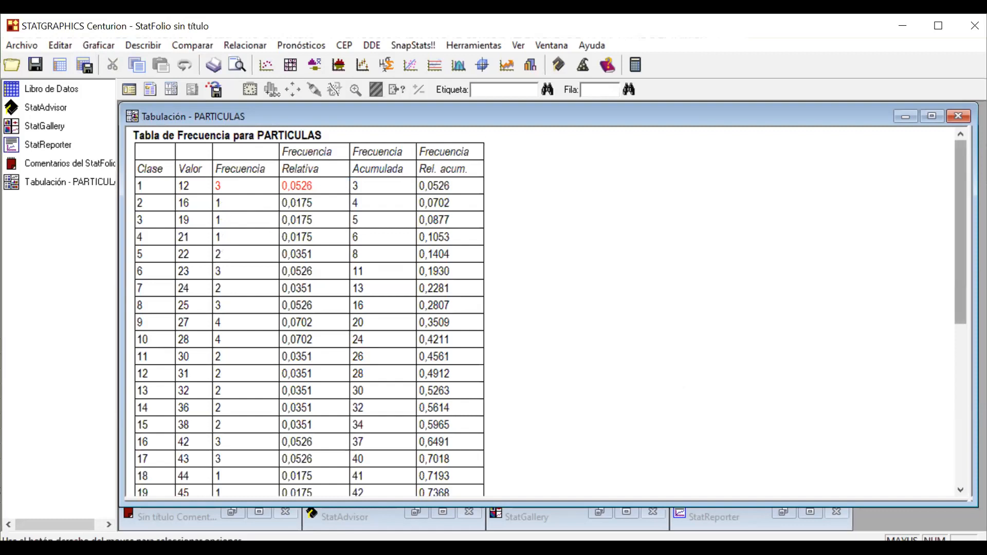
pyautogui.scroll(-5, 550, 311)
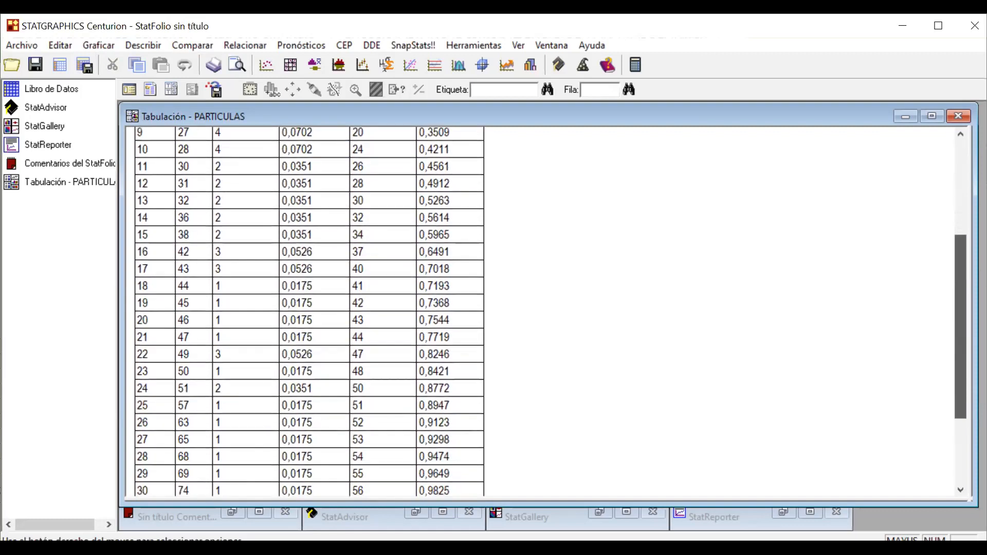
pyautogui.scroll(-3, 550, 311)
pyautogui.scroll(3, 550, 312)
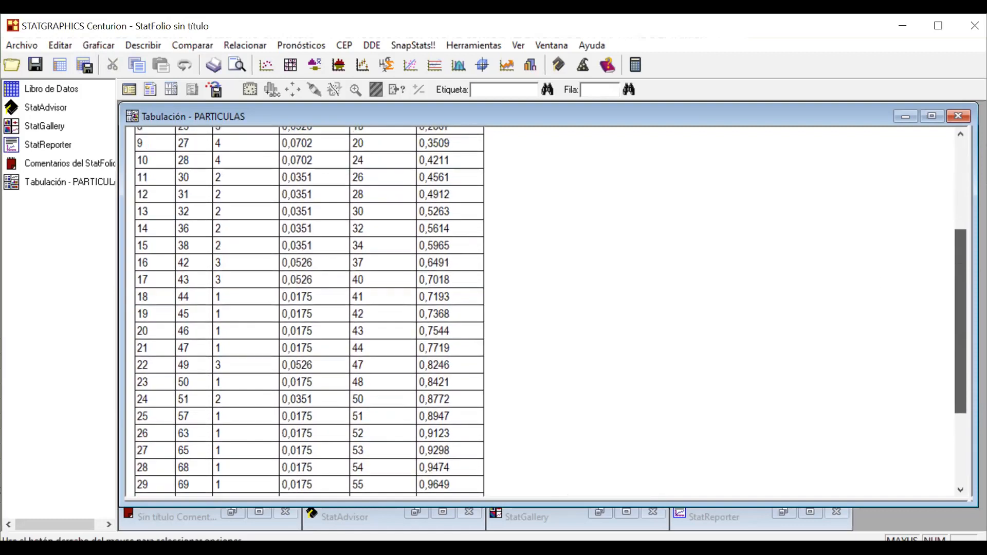
pyautogui.scroll(5, 550, 311)
pyautogui.scroll(-5, 550, 311)
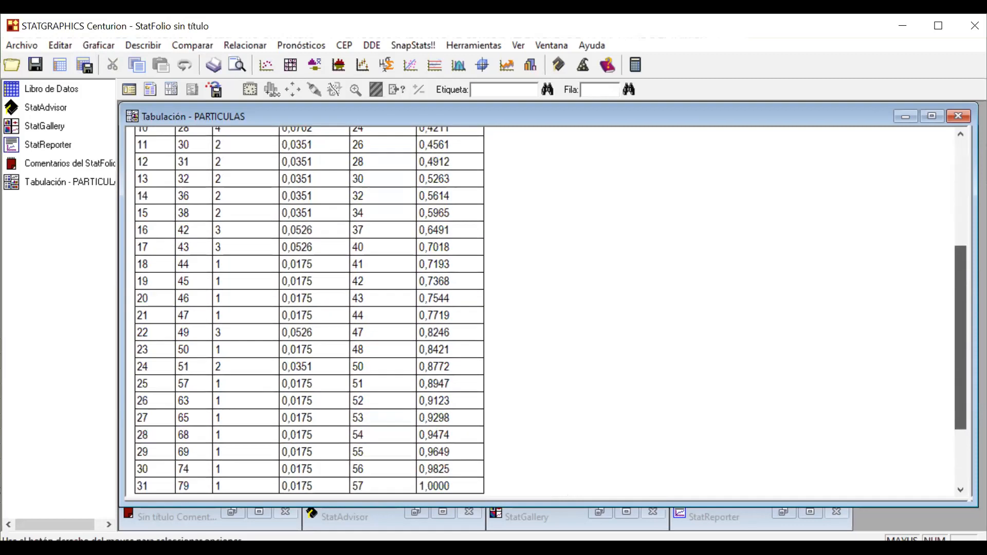
pyautogui.scroll(-2, 788, 319)
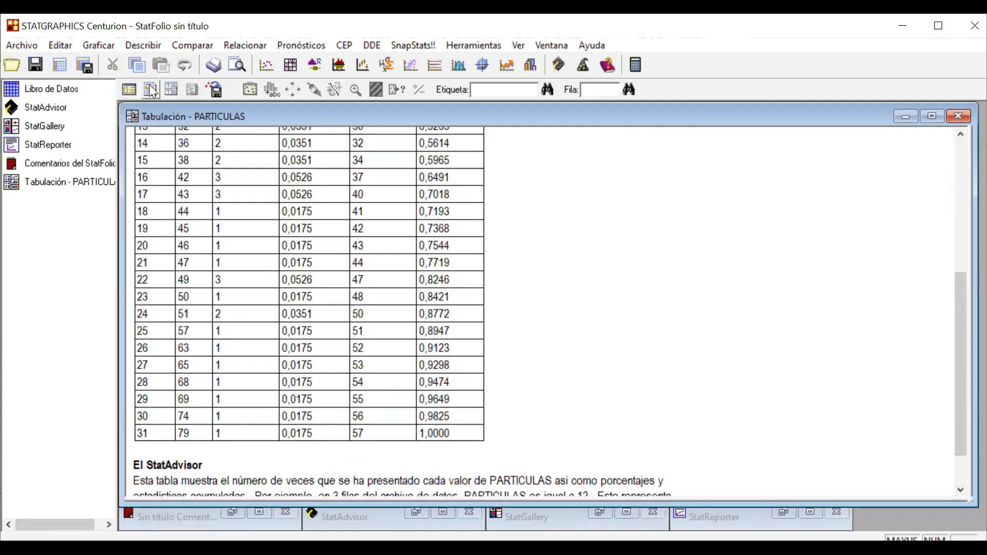
# Switch the tabulation variable to VEHICULOS and generate its frequency table.
pyautogui.click(129, 91)
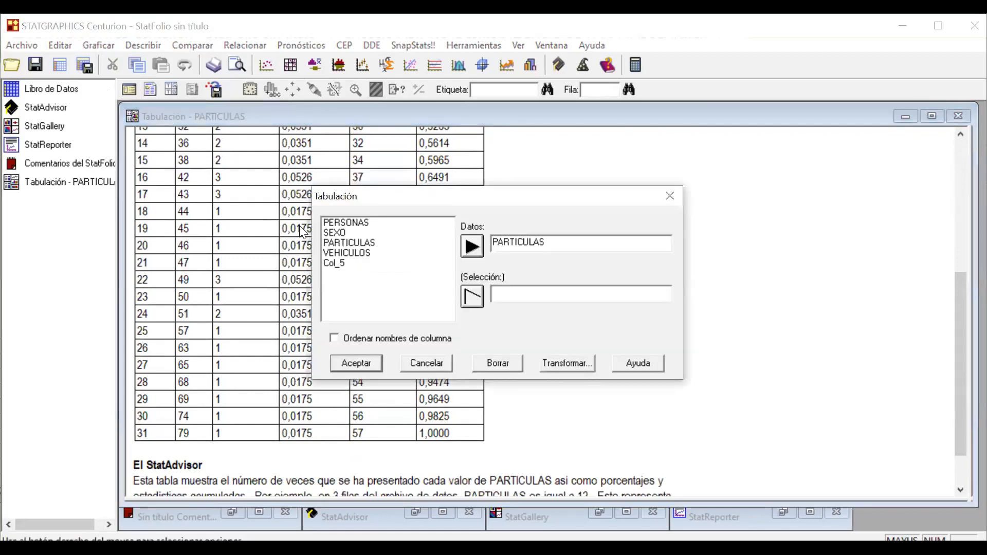
pyautogui.doubleClick(335, 254)
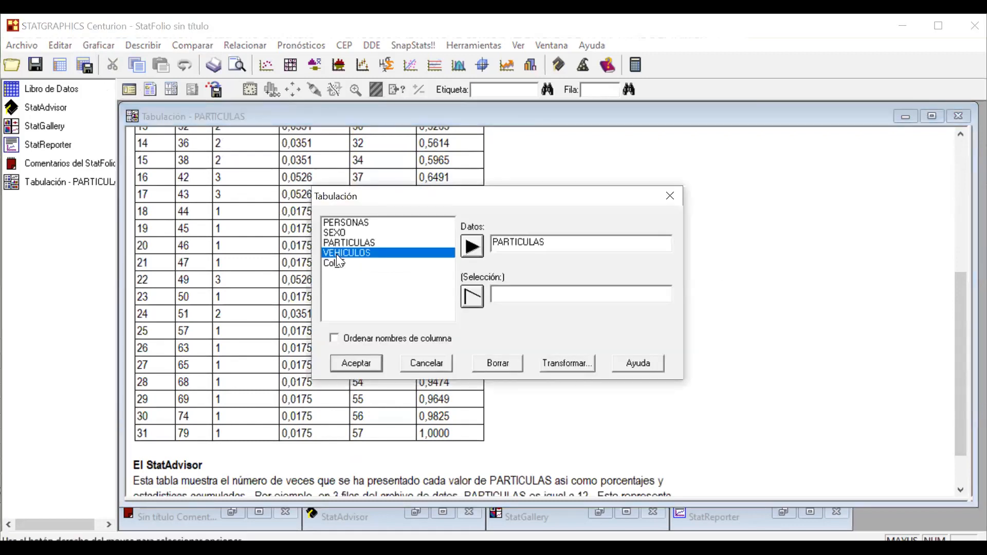
pyautogui.click(360, 363)
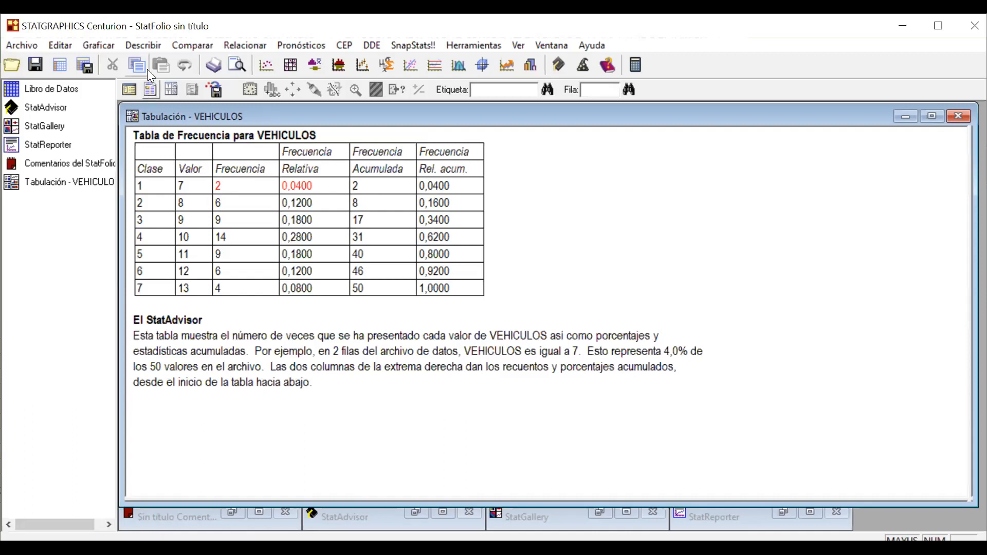
# Run a one-variable numeric analysis of PERSONAS without the scatter plot and the box-and-whisker plot.
pyautogui.click(144, 45)
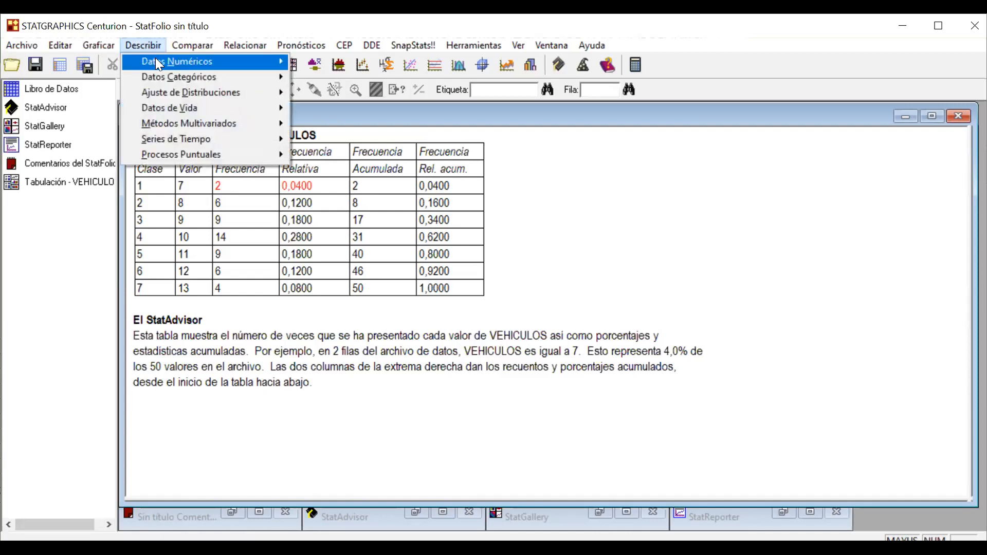
pyautogui.moveTo(157, 61)
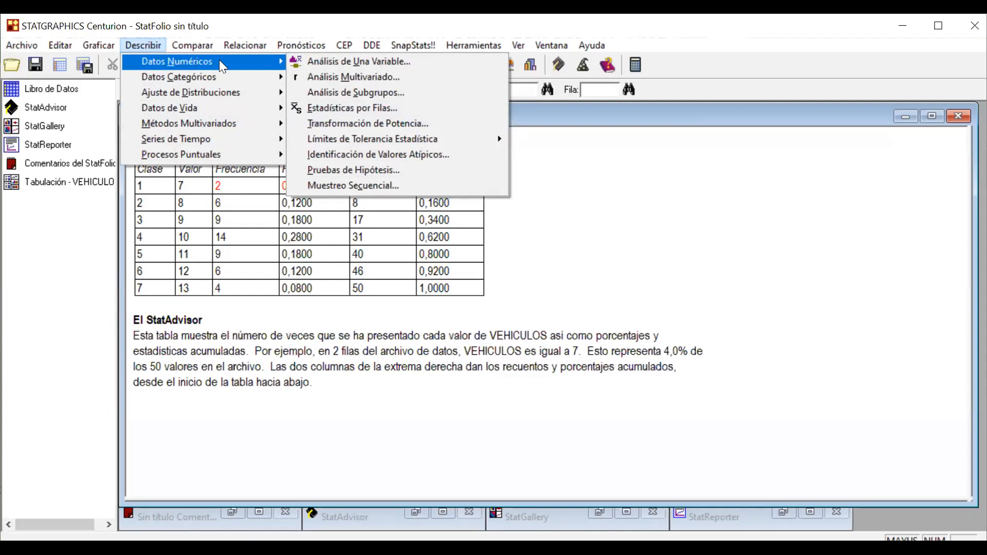
pyautogui.click(344, 62)
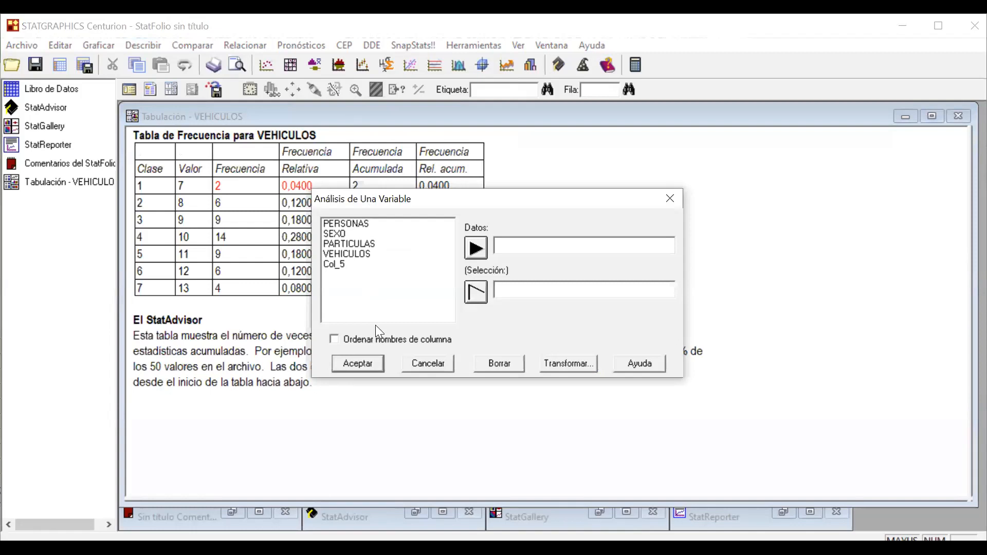
pyautogui.doubleClick(348, 224)
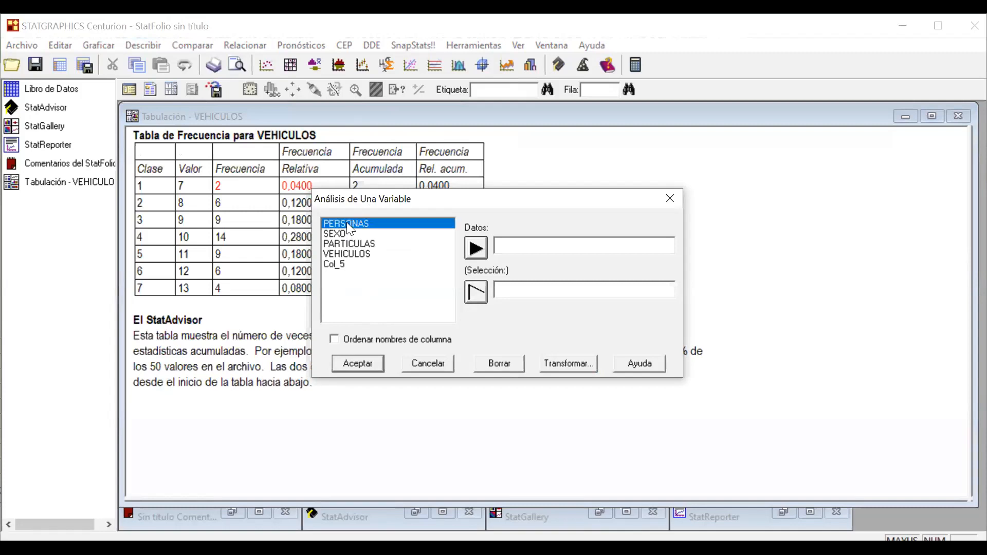
pyautogui.click(359, 364)
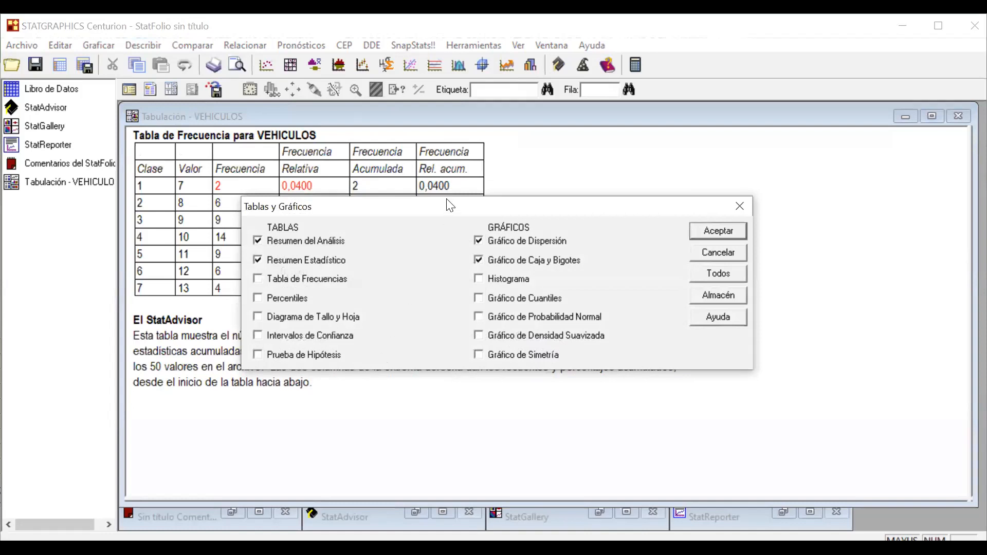
pyautogui.moveTo(450, 205); pyautogui.dragTo(477, 142)
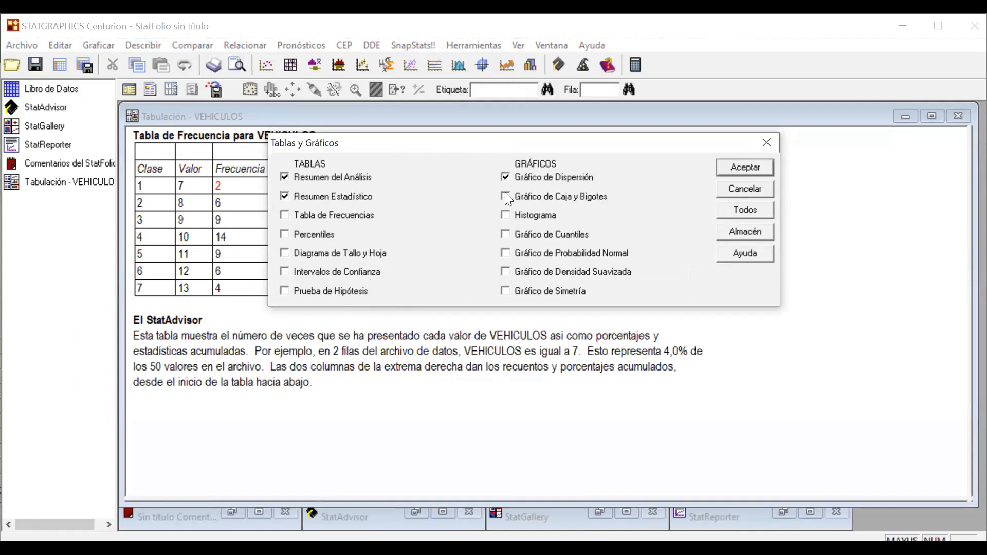
pyautogui.click(505, 176)
pyautogui.click(743, 169)
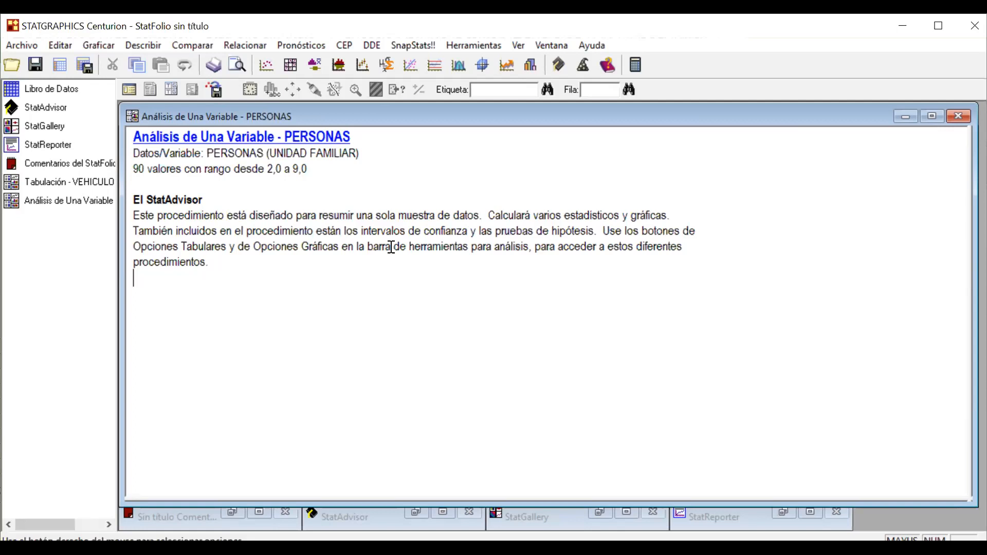
# Limit the PERSONAS analysis output to the frequency table and look through its class intervals.
pyautogui.click(168, 89)
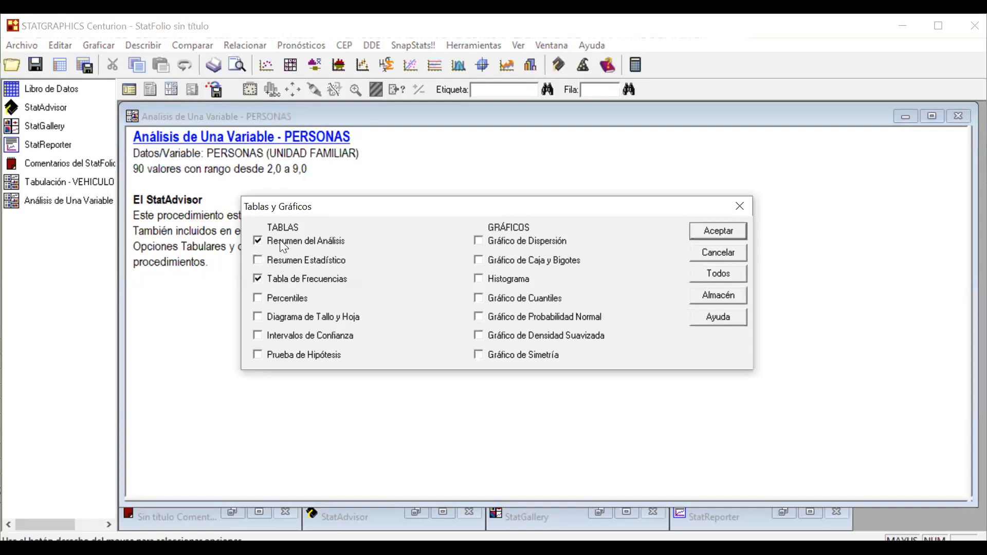
pyautogui.click(711, 230)
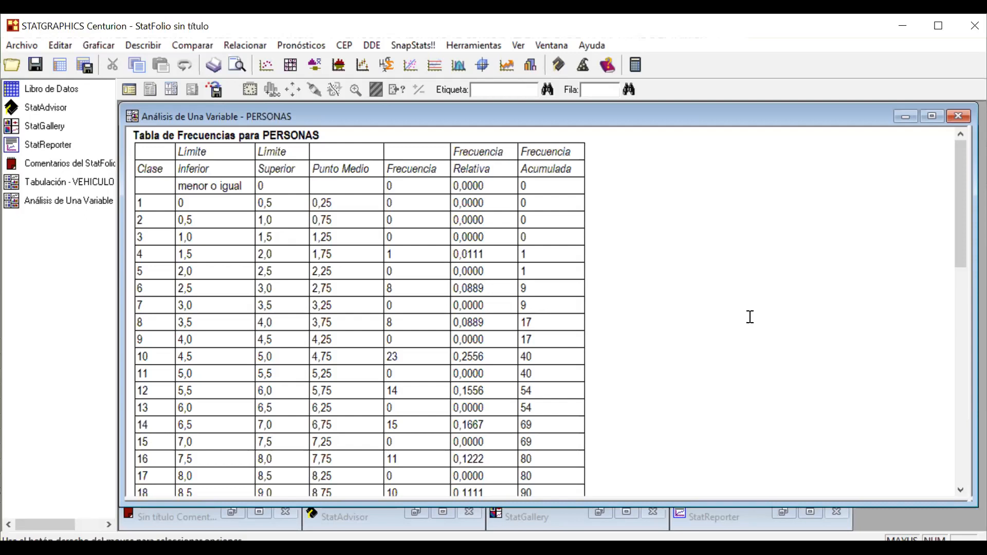
pyautogui.scroll(-3, 673, 306)
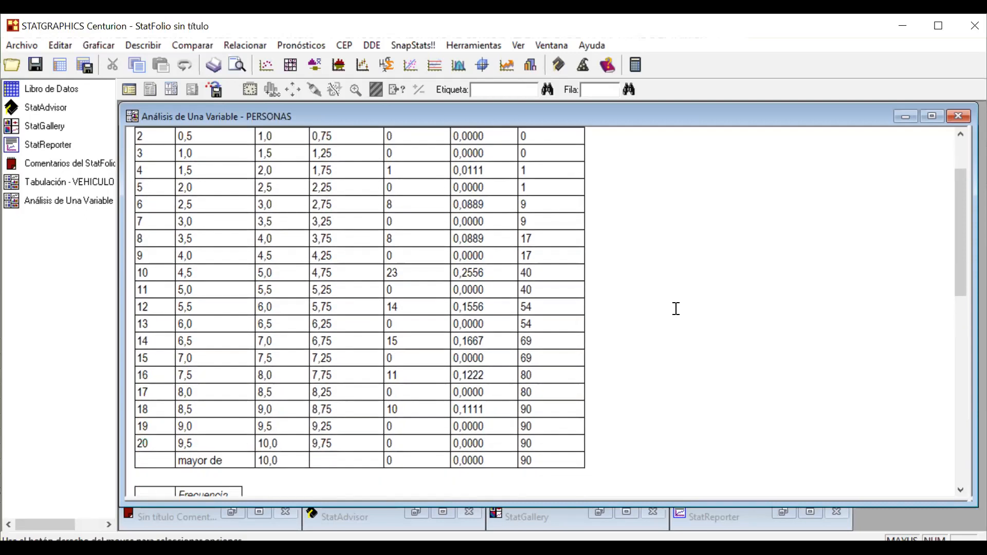
pyautogui.scroll(1, 158, 238)
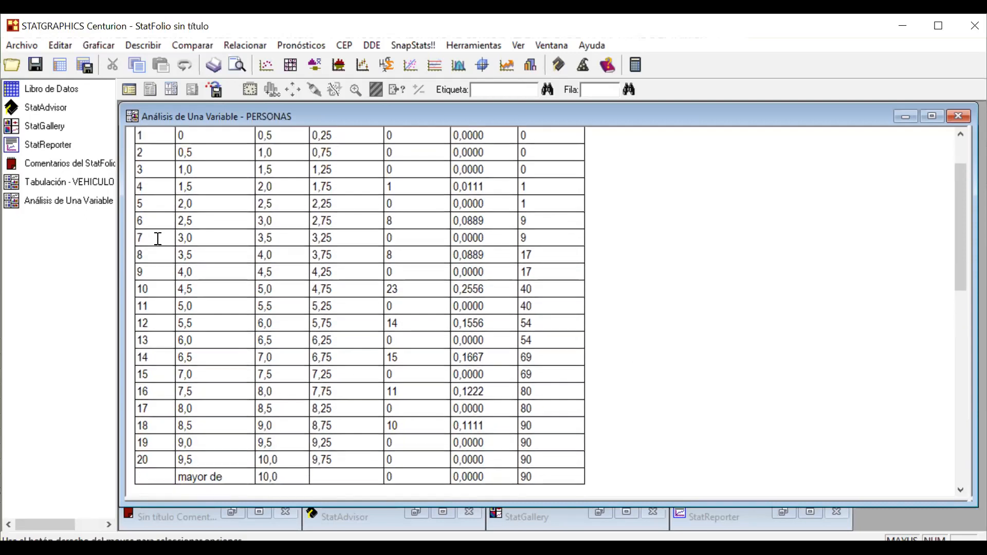
pyautogui.scroll(3, 158, 238)
pyautogui.scroll(-6, 156, 238)
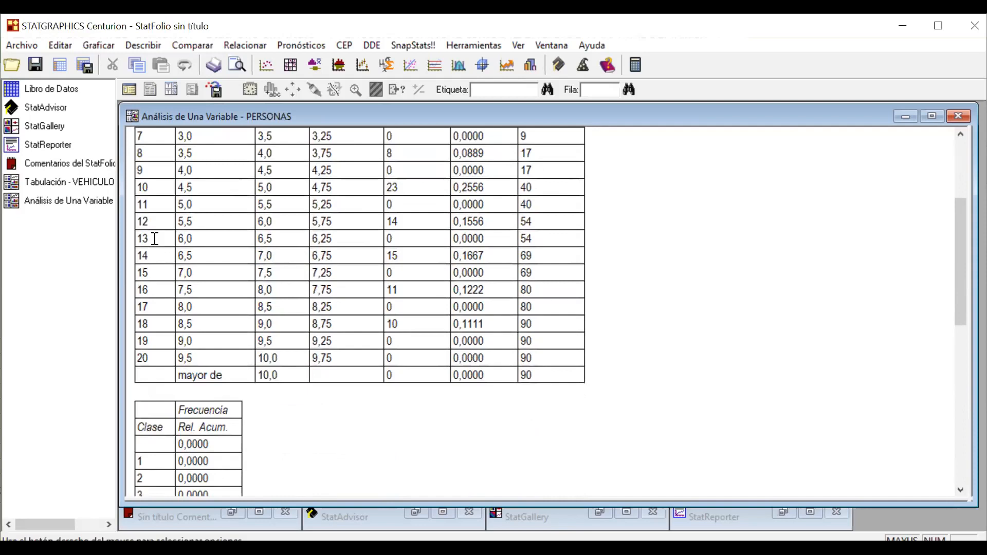
pyautogui.scroll(6, 157, 240)
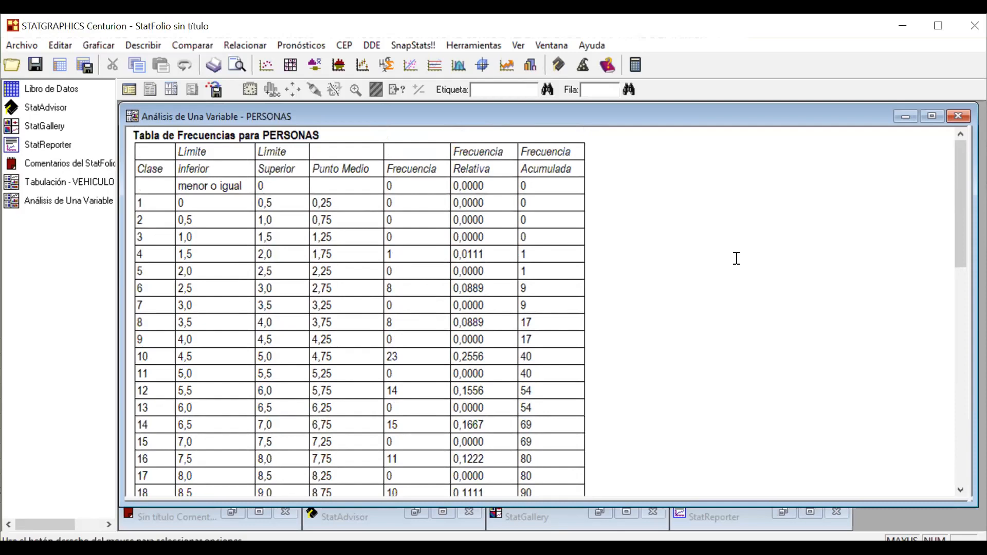
# Set the number of classes in the PERSONAS frequency table to 5.
pyautogui.rightClick(680, 237)
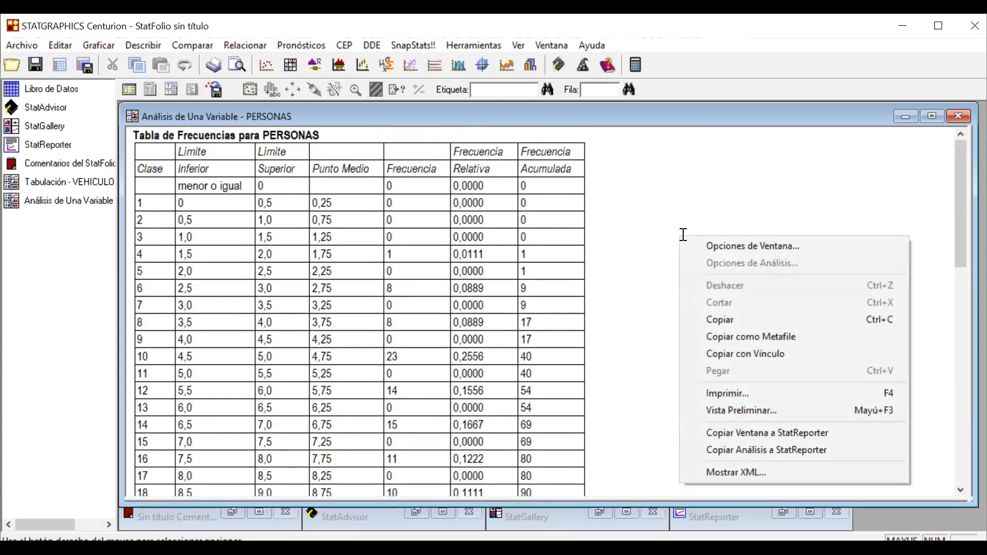
pyautogui.click(739, 246)
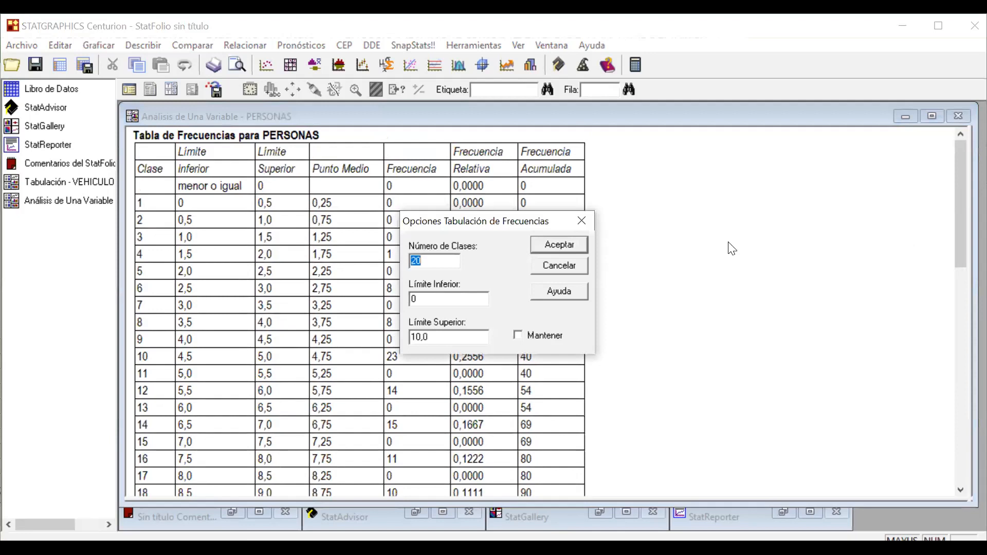
pyautogui.write('5')
pyautogui.click(564, 247)
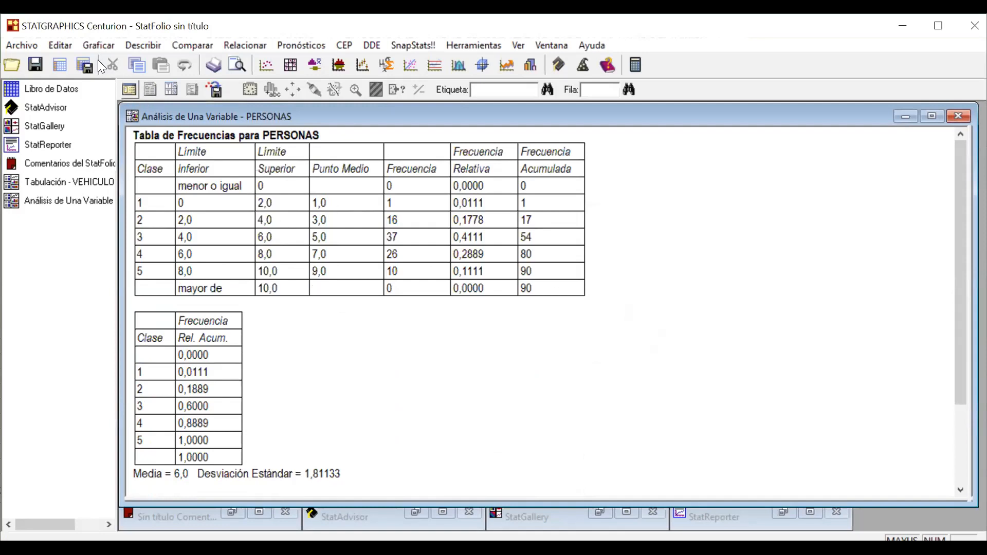
# Change the font size of the PERSONAS frequency table to 11.
pyautogui.click(64, 45)
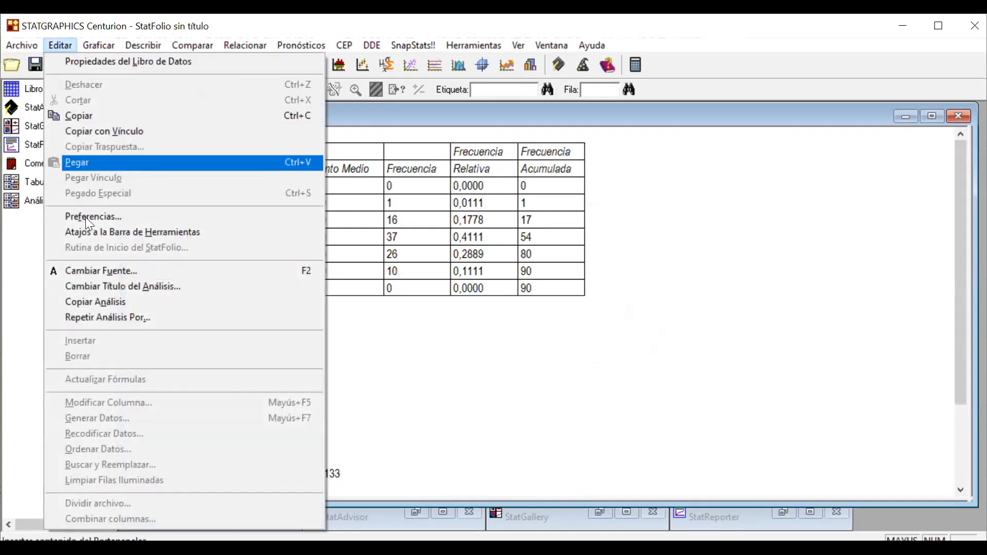
pyautogui.click(87, 271)
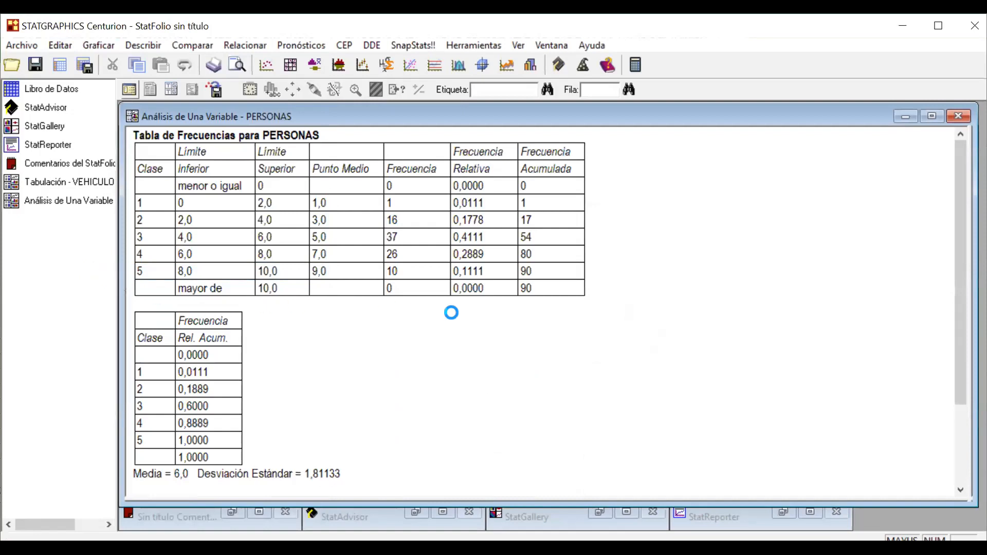
pyautogui.click(582, 214)
pyautogui.click(582, 214)
pyautogui.click(565, 220)
pyautogui.click(616, 196)
# Reduce the font size of the PERSONAS frequency table to 10.
pyautogui.rightClick(686, 324)
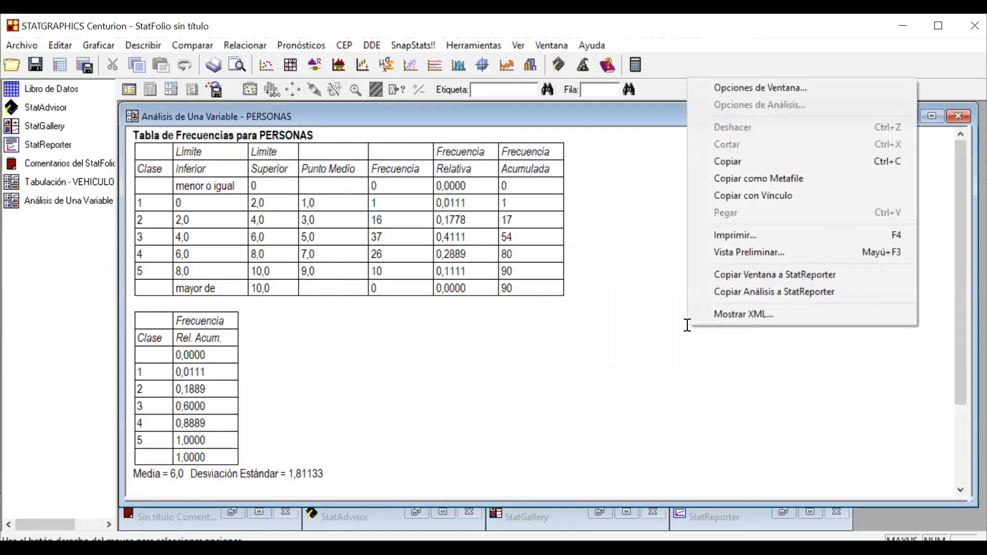
pyautogui.click(60, 45)
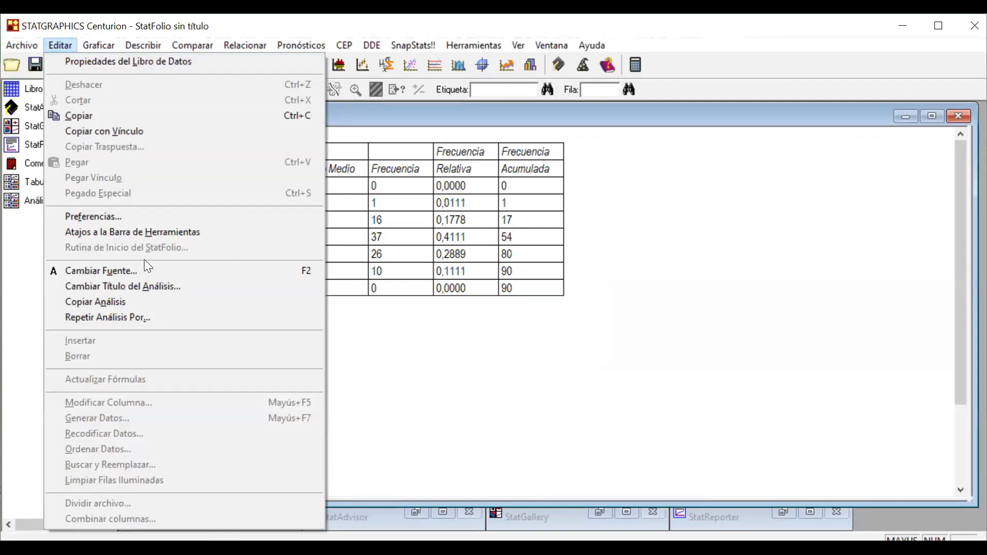
pyautogui.click(170, 271)
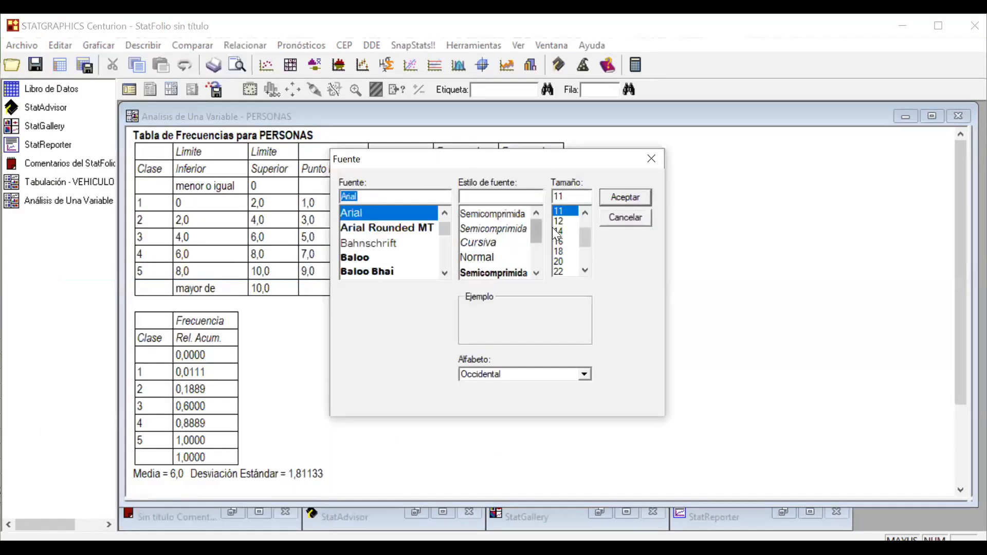
pyautogui.click(584, 213)
pyautogui.click(567, 210)
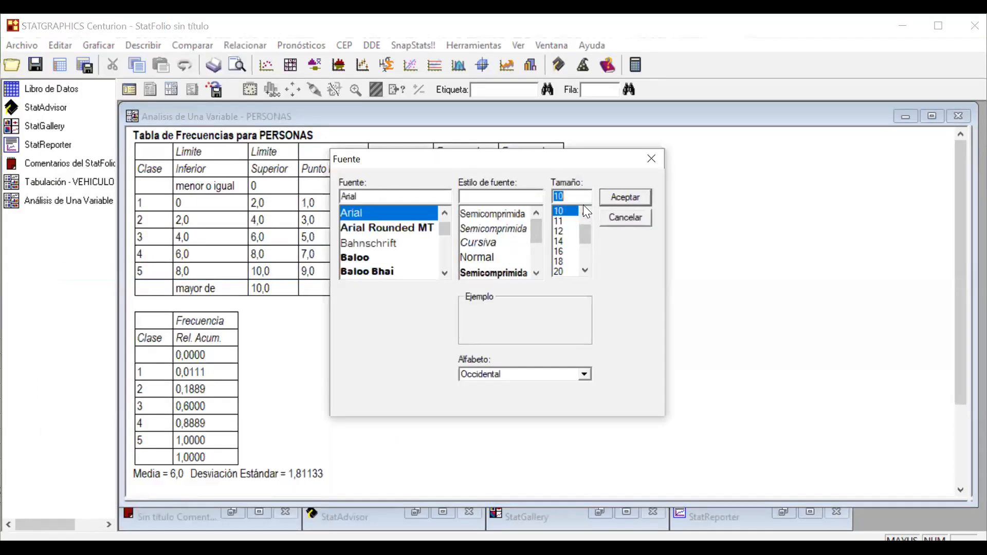
pyautogui.click(620, 198)
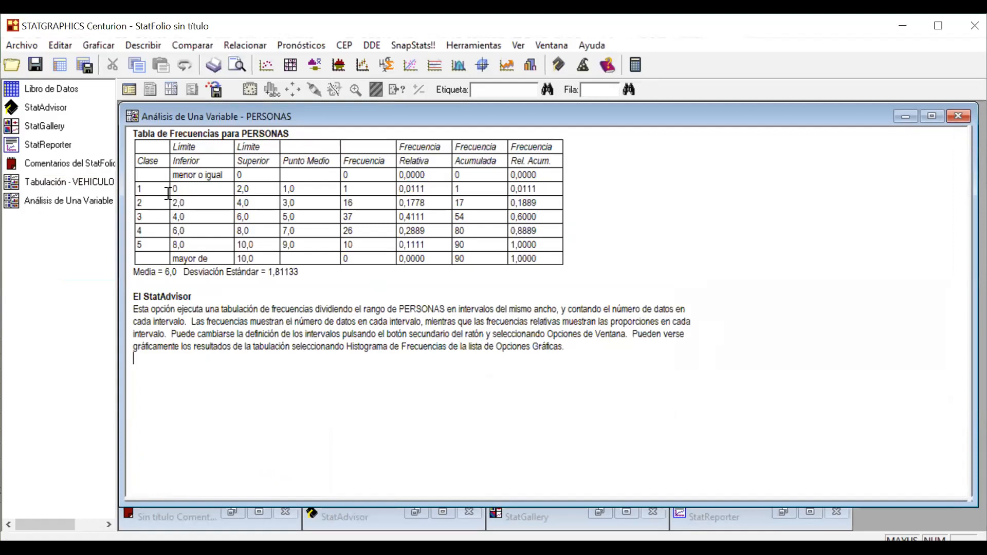
# Examine the below-range and above-range rows, the first class limits, and the mean and standard deviation line of the PERSONAS frequency table.
pyautogui.click(148, 174)
pyautogui.moveTo(171, 174); pyautogui.dragTo(239, 175)
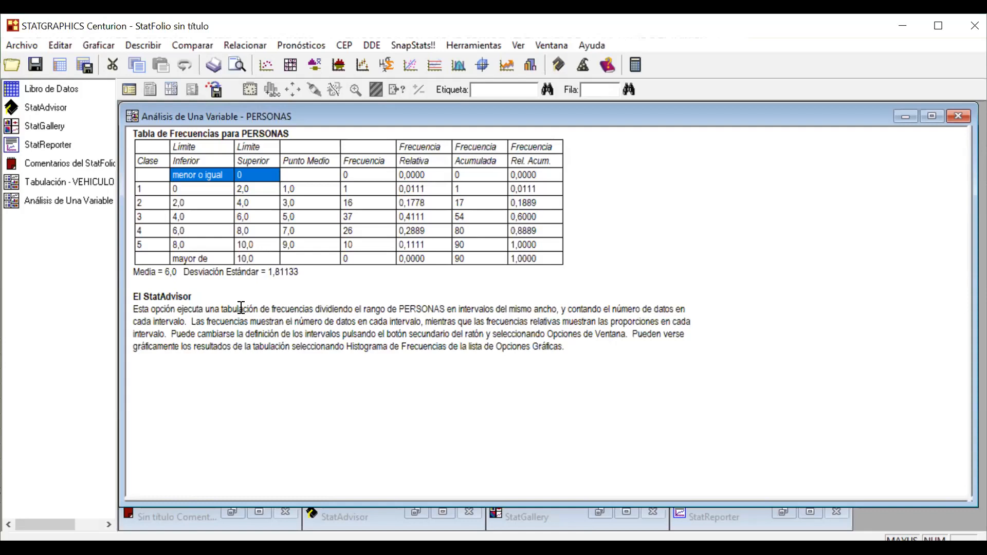
pyautogui.moveTo(171, 260); pyautogui.dragTo(234, 260)
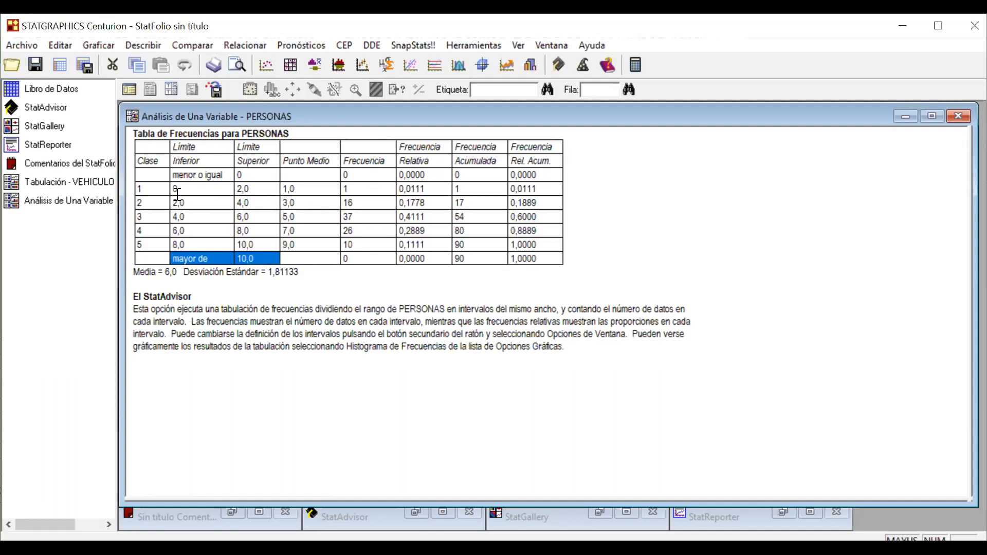
pyautogui.moveTo(174, 188); pyautogui.dragTo(216, 188)
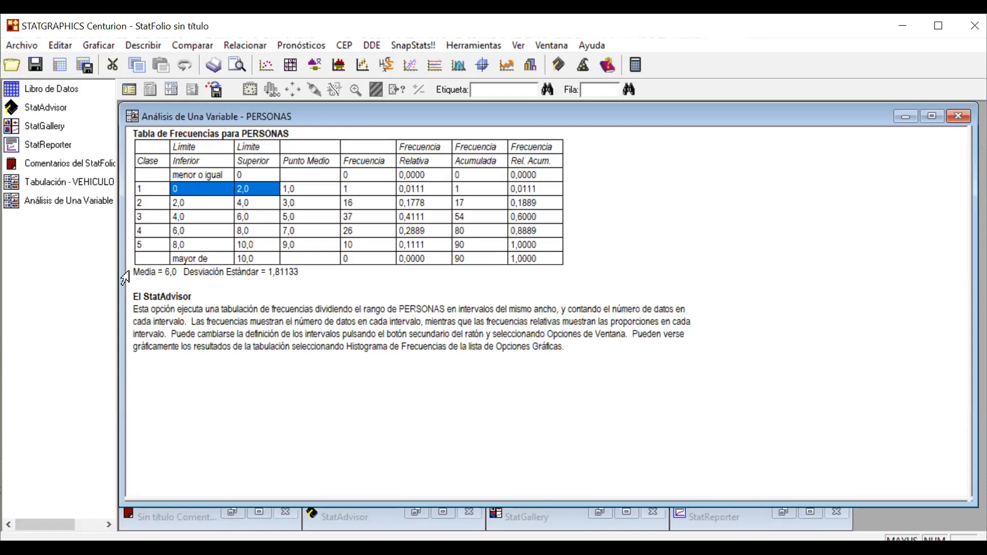
pyautogui.moveTo(134, 272); pyautogui.dragTo(304, 273)
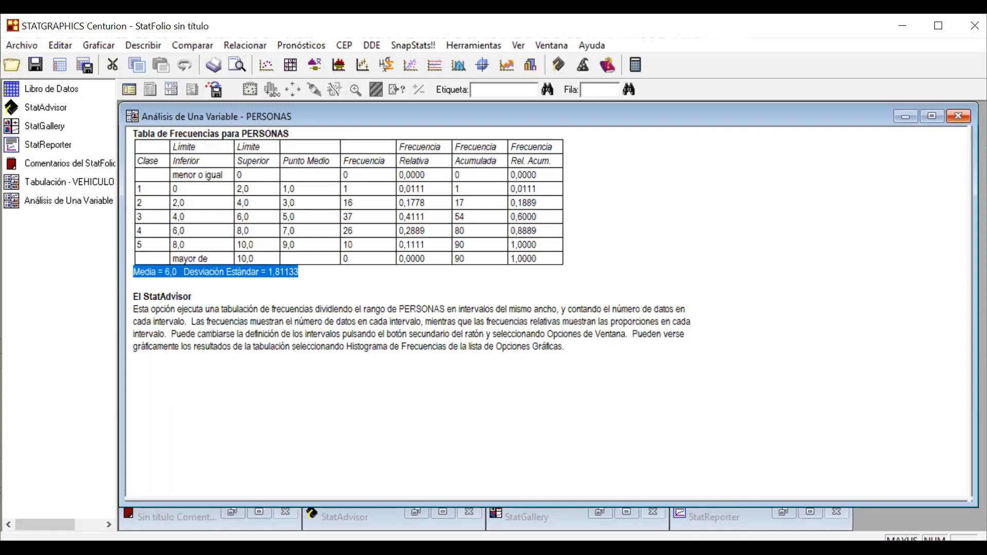
# Delete the PERSONAS one-variable analysis and the VEHICULOS tabulation.
pyautogui.click(956, 116)
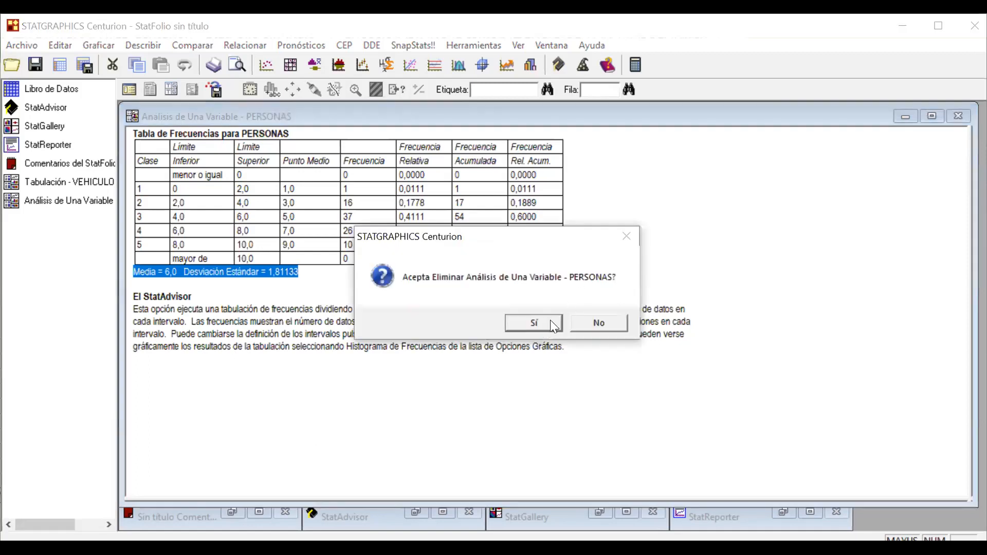
pyautogui.click(535, 323)
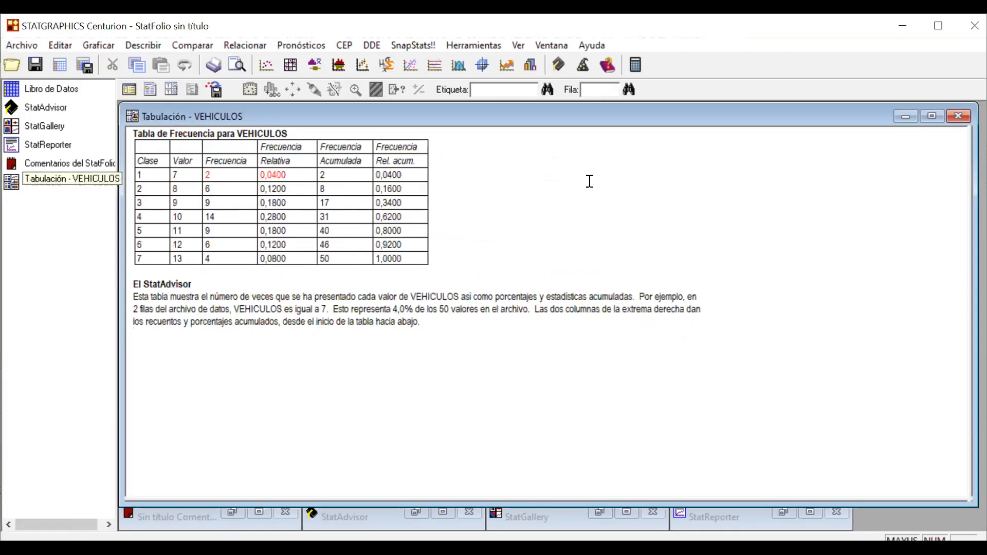
pyautogui.click(959, 118)
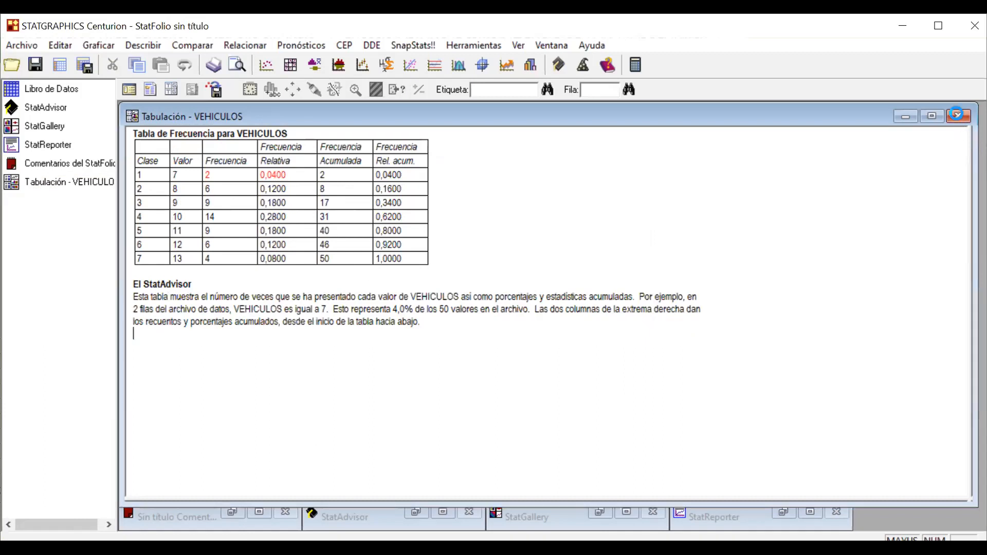
pyautogui.click(508, 324)
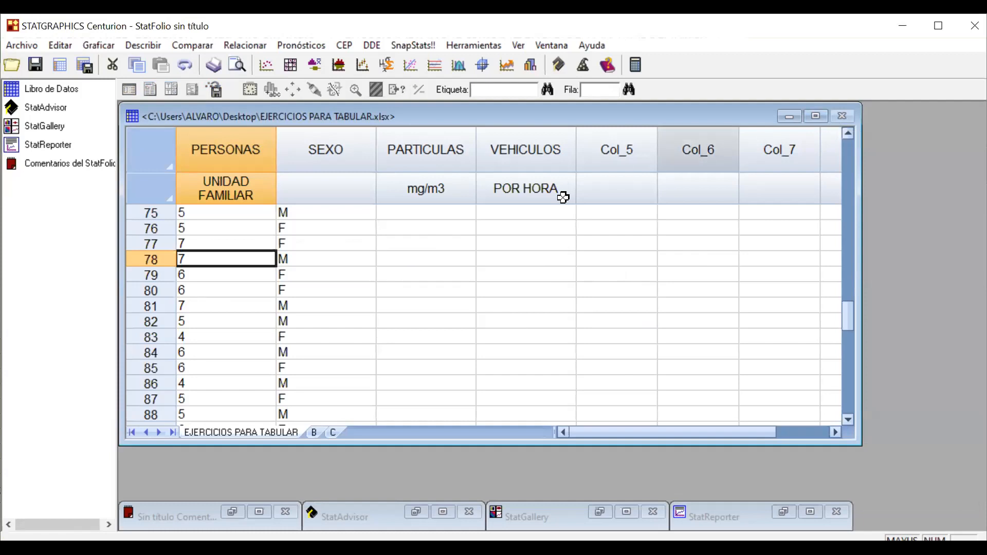
# Look through the imported data back to its first row and review the available methods for describing categorical data.
pyautogui.scroll(-2, 379, 297)
pyautogui.scroll(3, 383, 293)
pyautogui.scroll(10, 383, 293)
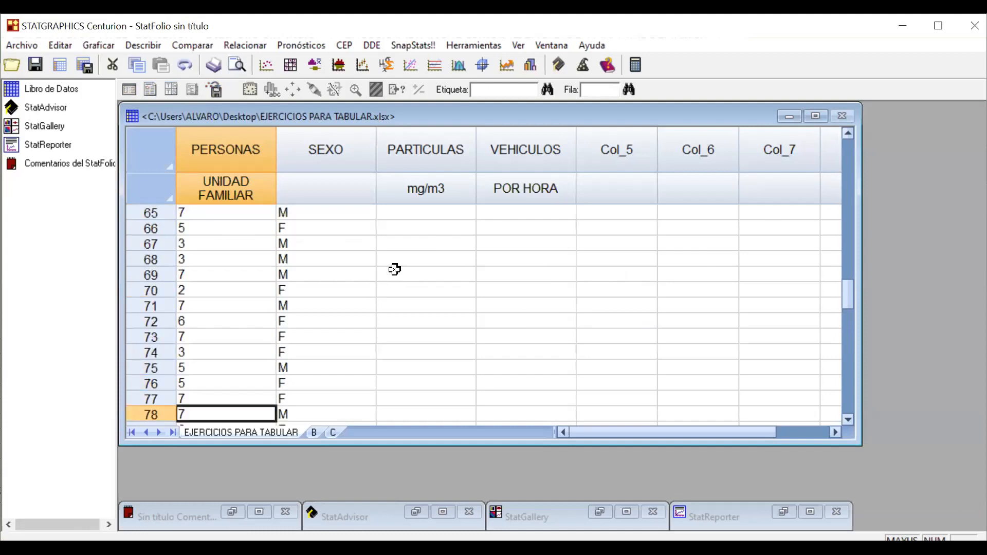
pyautogui.scroll(4, 401, 232)
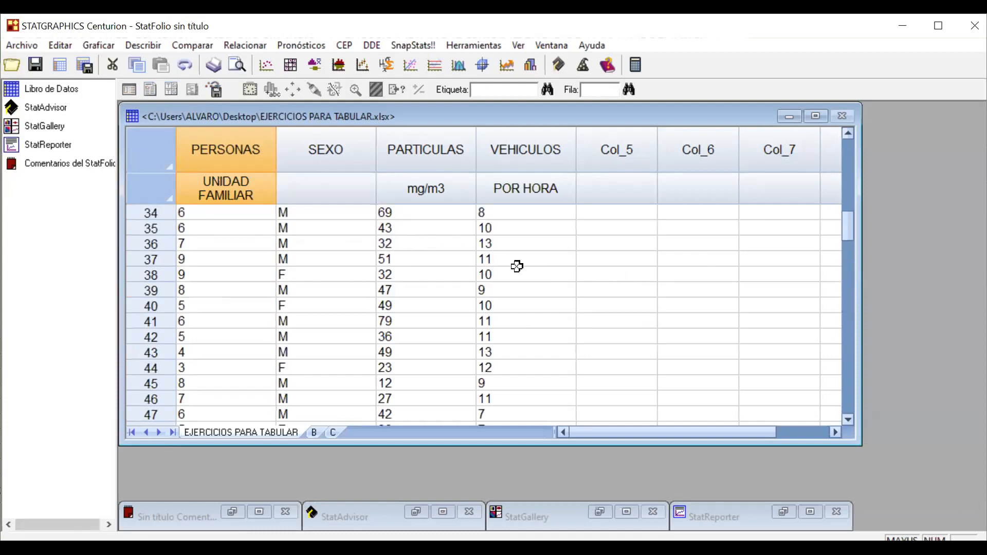
pyautogui.moveTo(848, 234); pyautogui.dragTo(847, 144)
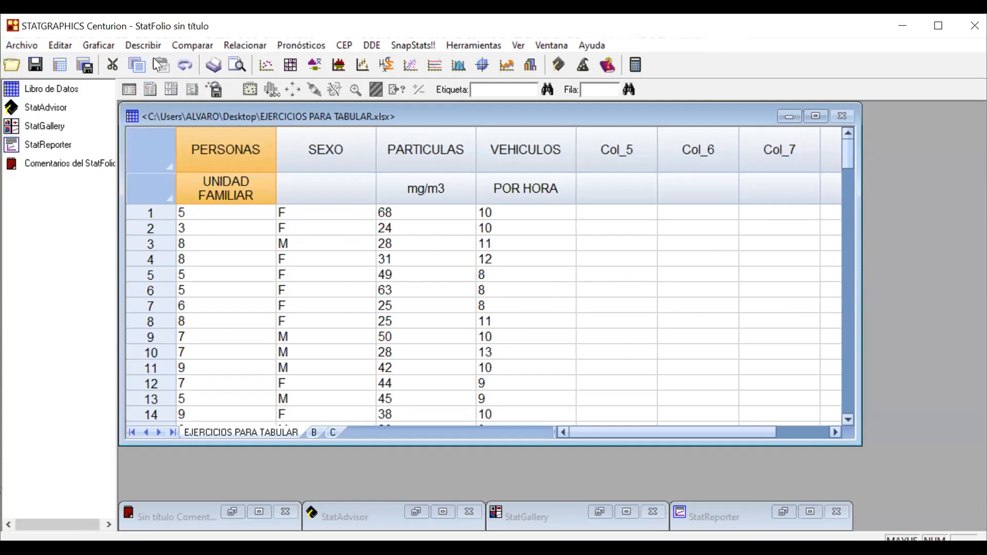
pyautogui.click(144, 45)
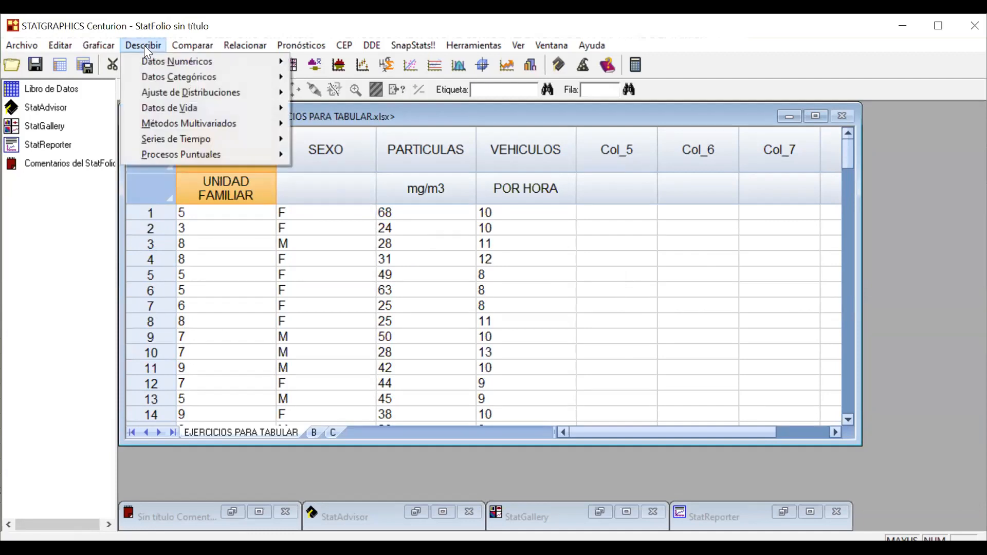
pyautogui.moveTo(163, 76)
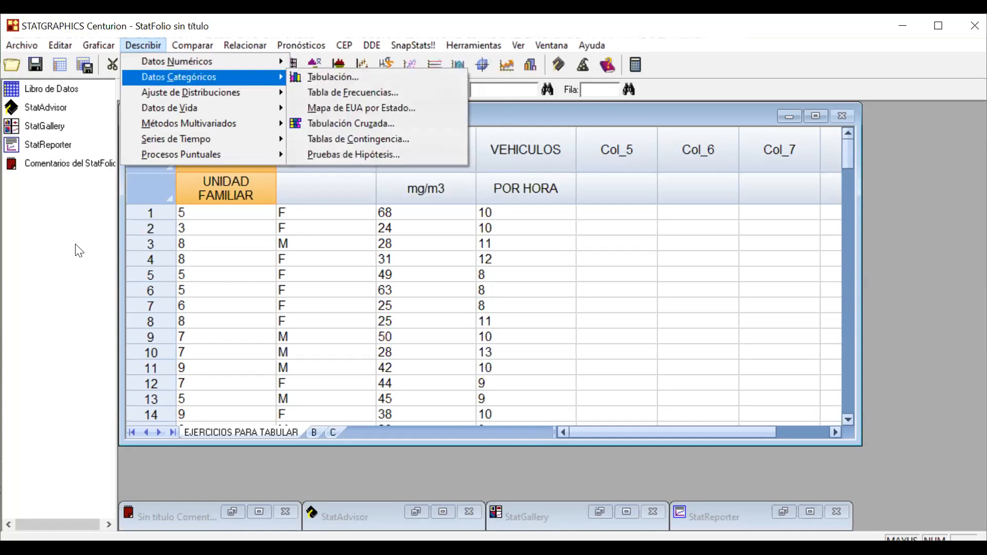
pyautogui.click(933, 263)
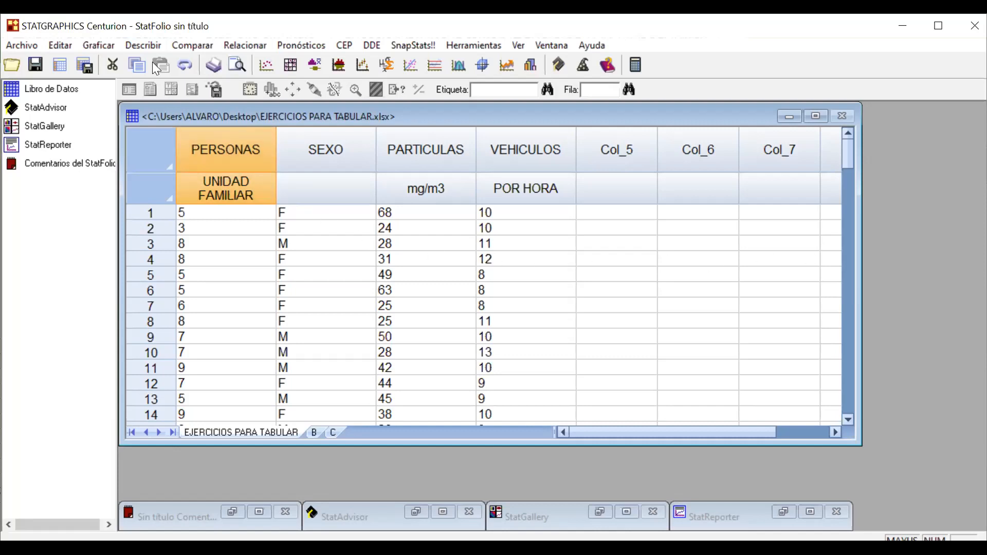
# Run a one-variable numeric analysis of PERSONAS that outputs only the statistical summary, without the analysis summary or any graphs.
pyautogui.click(141, 45)
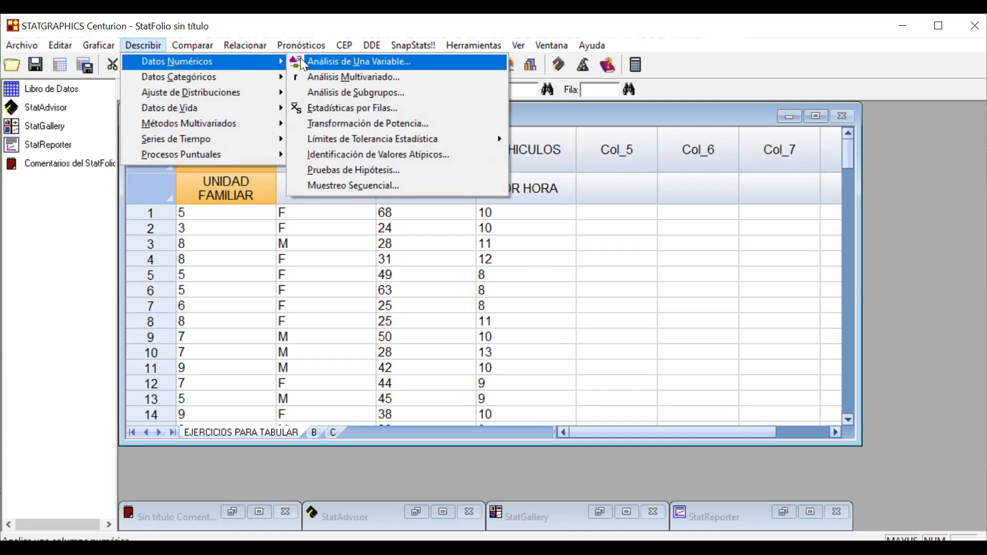
pyautogui.click(317, 60)
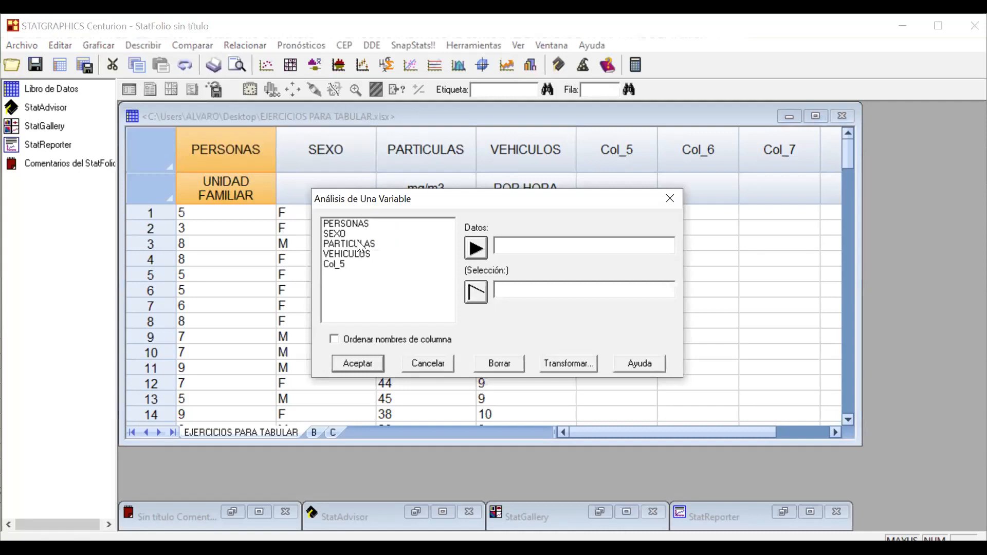
pyautogui.doubleClick(354, 224)
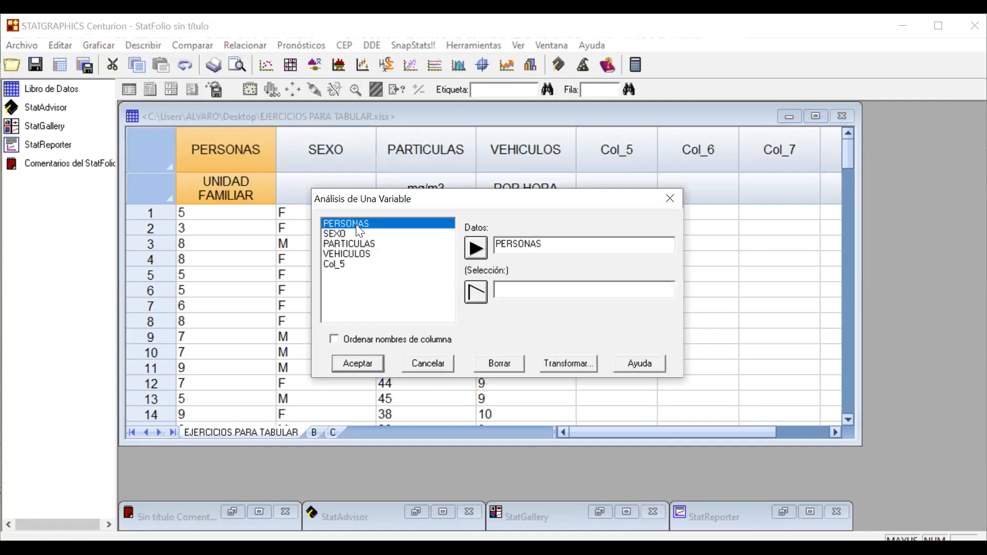
pyautogui.click(367, 363)
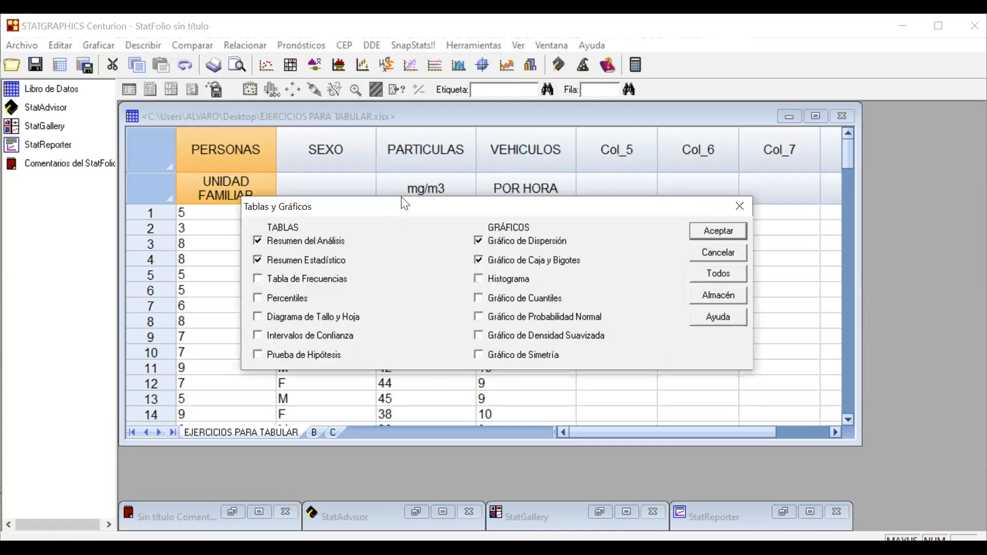
pyautogui.moveTo(405, 204); pyautogui.dragTo(442, 113)
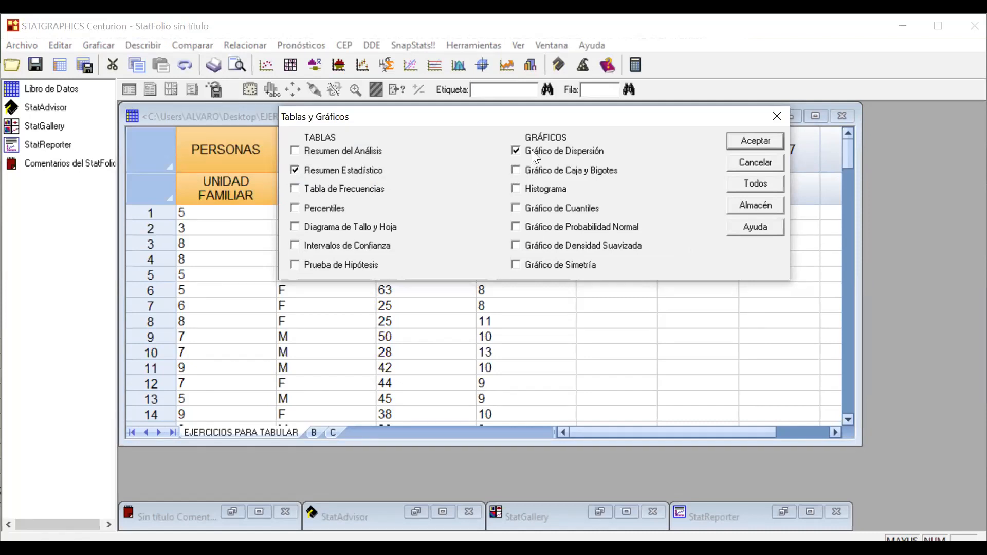
pyautogui.click(744, 140)
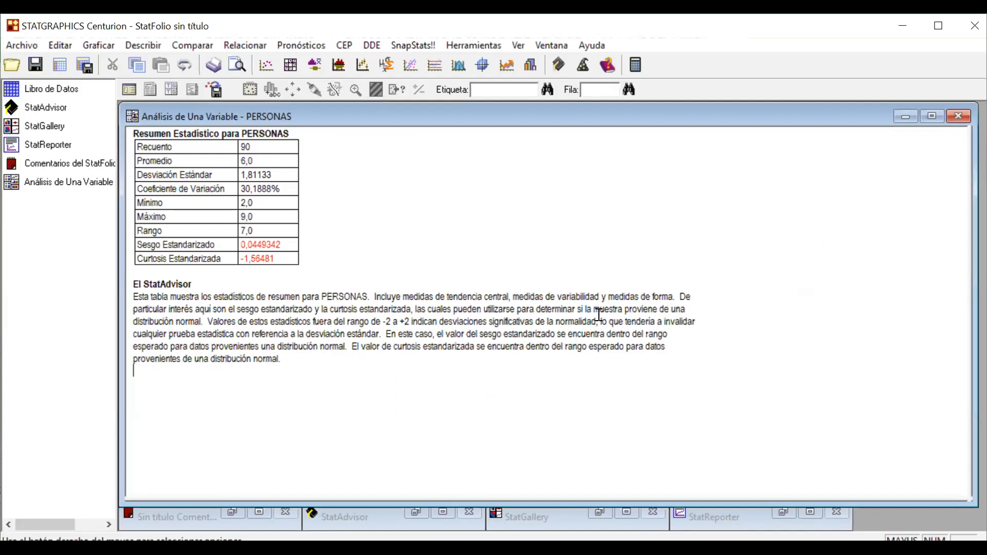
# Set the font size of the PERSONAS statistical summary to 14.
pyautogui.click(68, 46)
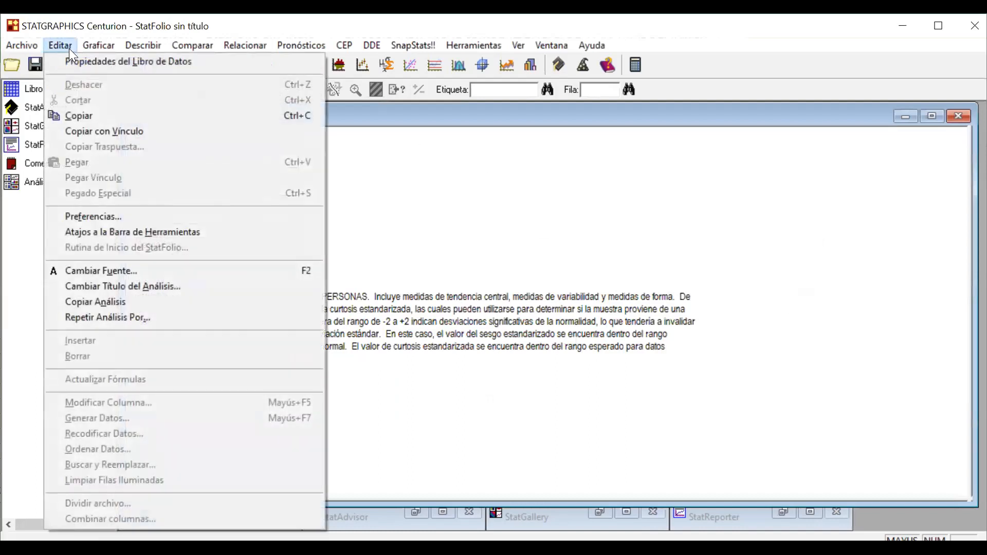
pyautogui.click(121, 271)
pyautogui.click(560, 242)
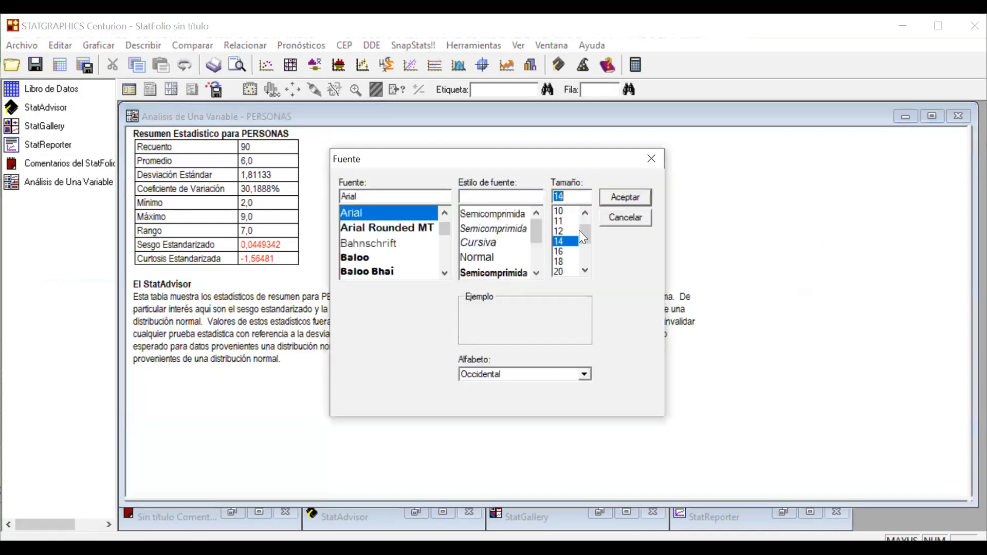
pyautogui.click(615, 197)
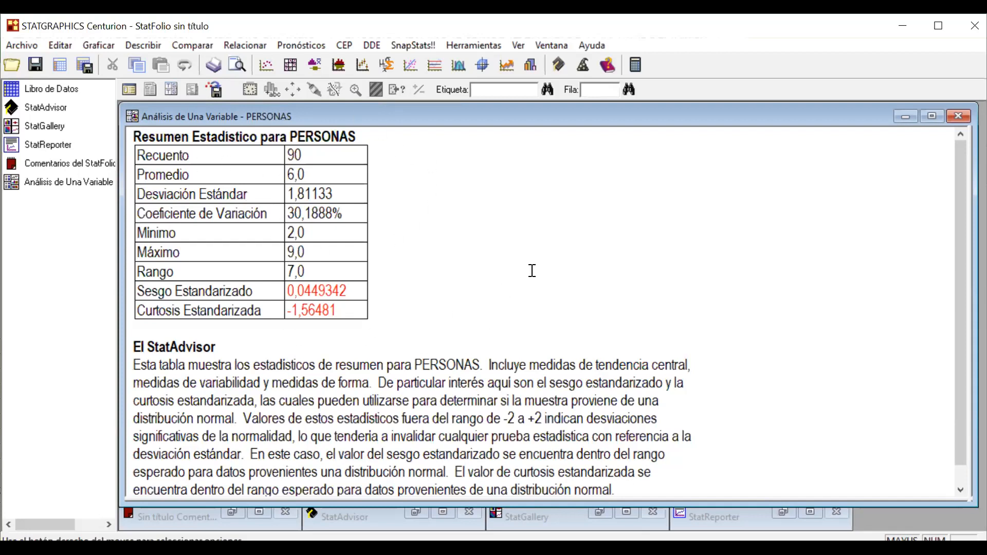
# Add median, mode, lower quartile, upper quartile and interquartile range to the PERSONAS summary, and remove standardized skewness and standardized kurtosis.
pyautogui.rightClick(704, 279)
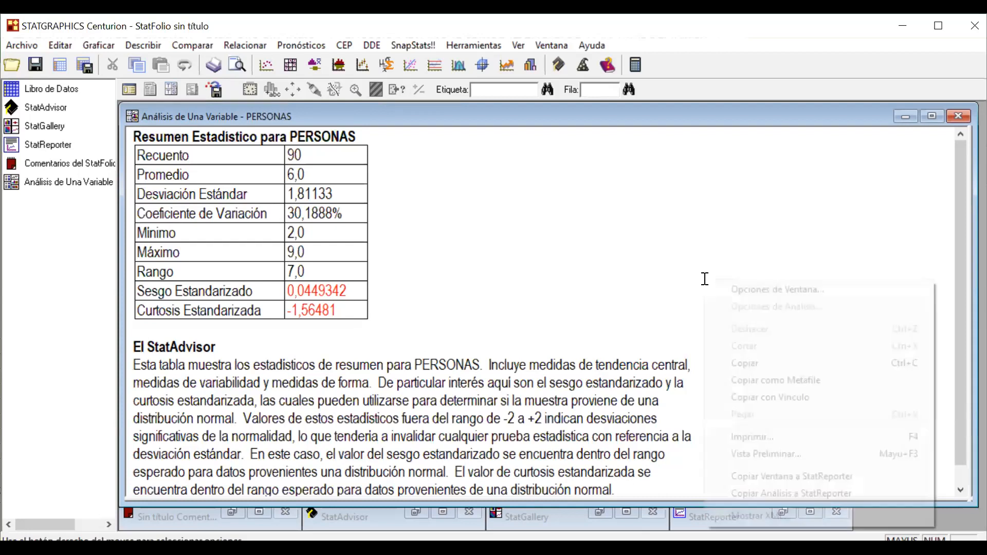
pyautogui.click(754, 290)
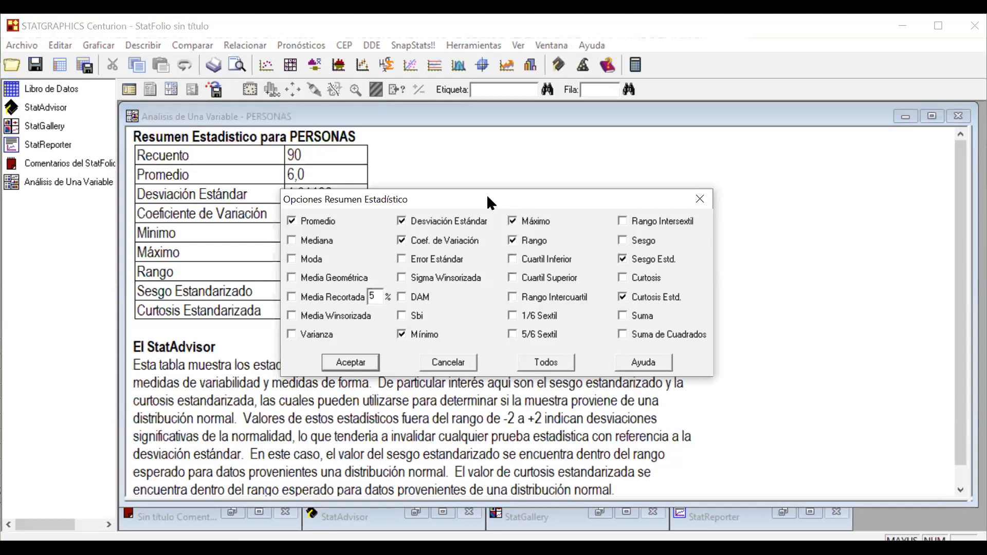
pyautogui.moveTo(486, 195); pyautogui.dragTo(615, 135)
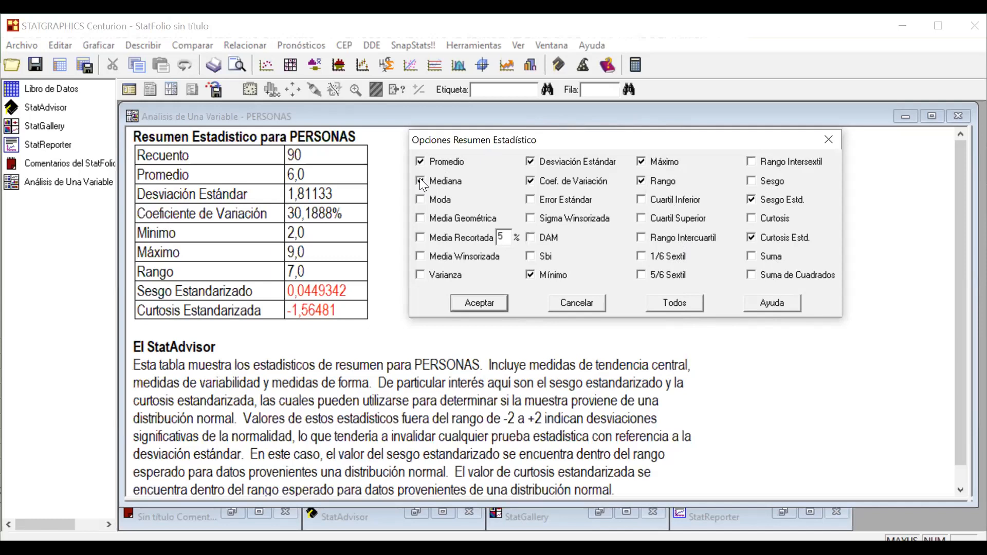
pyautogui.click(418, 199)
pyautogui.click(490, 304)
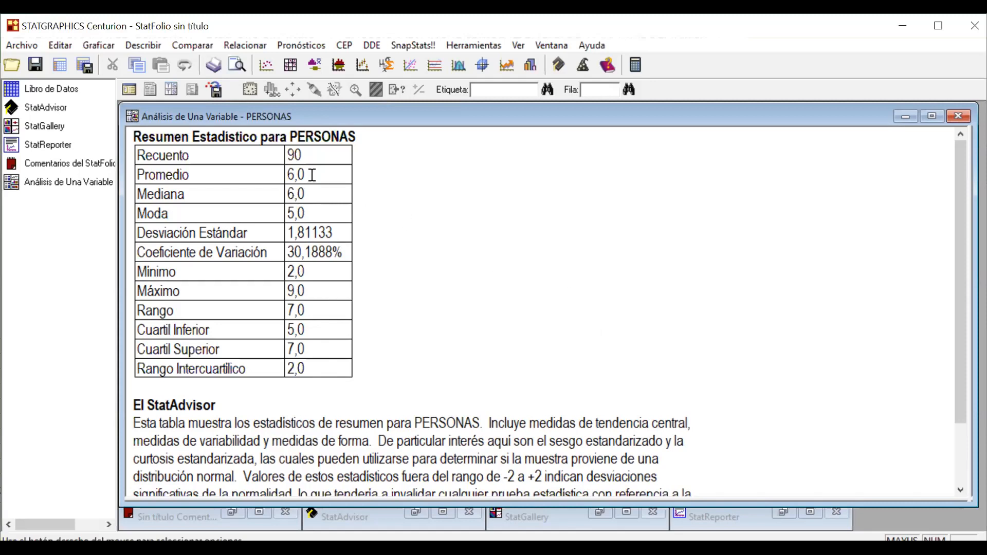
# Examine the mean in the PERSONAS summary and return to the PERSONAS column in the data book.
pyautogui.moveTo(304, 174); pyautogui.dragTo(288, 174)
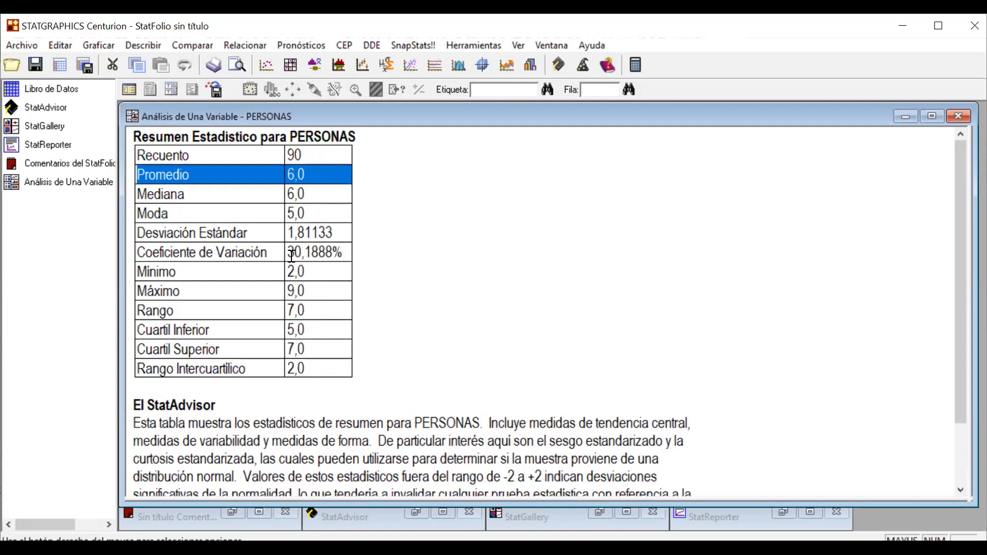
pyautogui.click(72, 92)
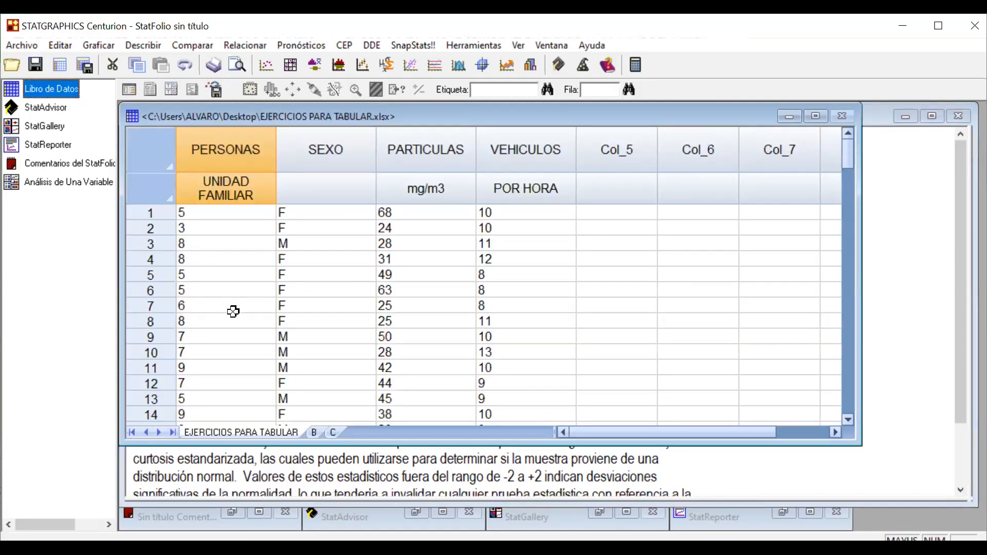
pyautogui.click(231, 261)
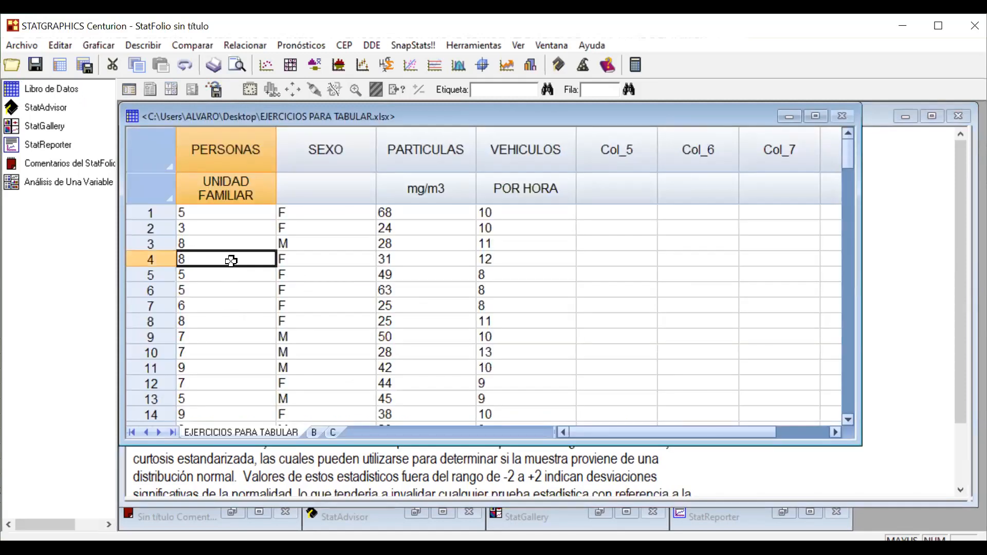
# Set PERSONAS in the data book to 11 in row 4, 13 in row 10 and 1 in row 21.
pyautogui.write('11')
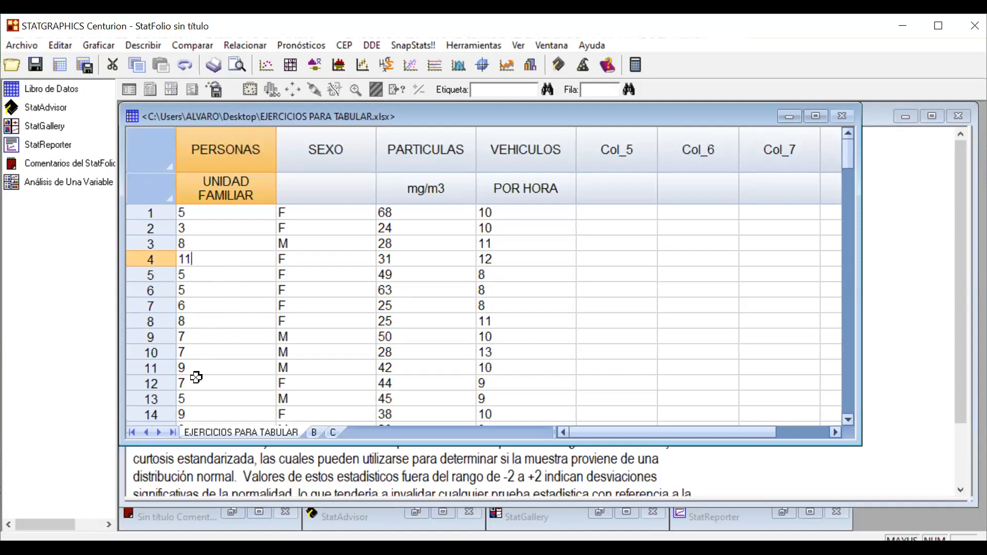
pyautogui.click(198, 353)
pyautogui.write('13')
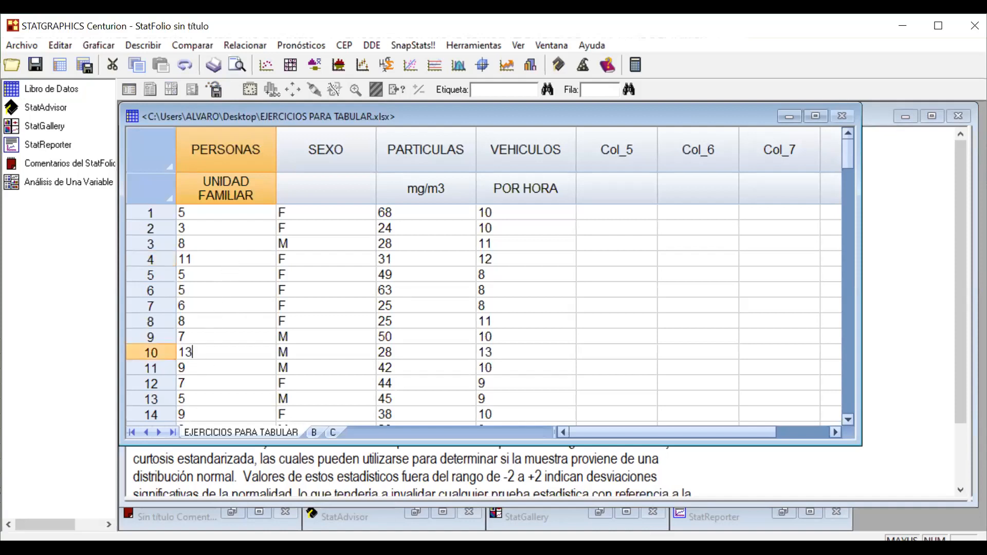
pyautogui.scroll(-3, 202, 372)
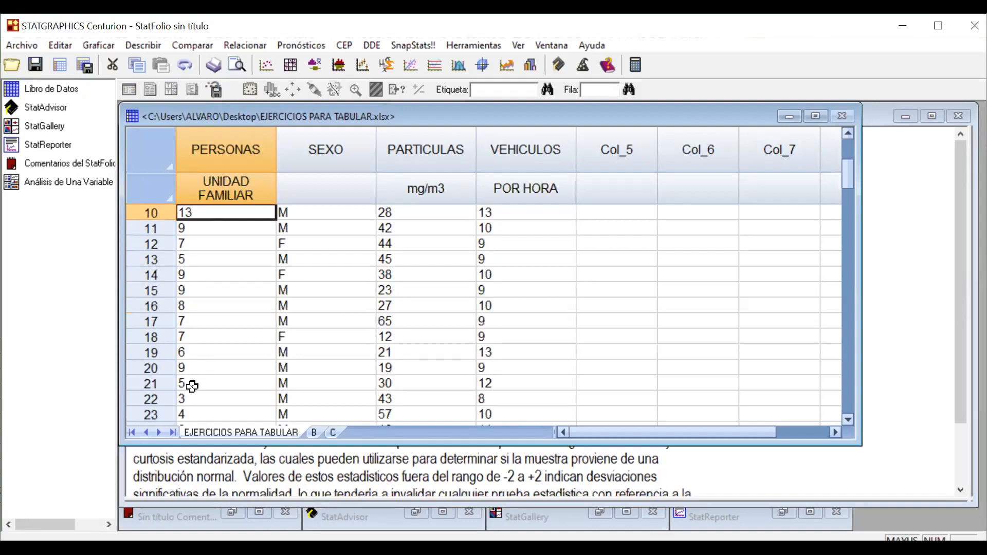
pyautogui.click(194, 385)
pyautogui.write('1')
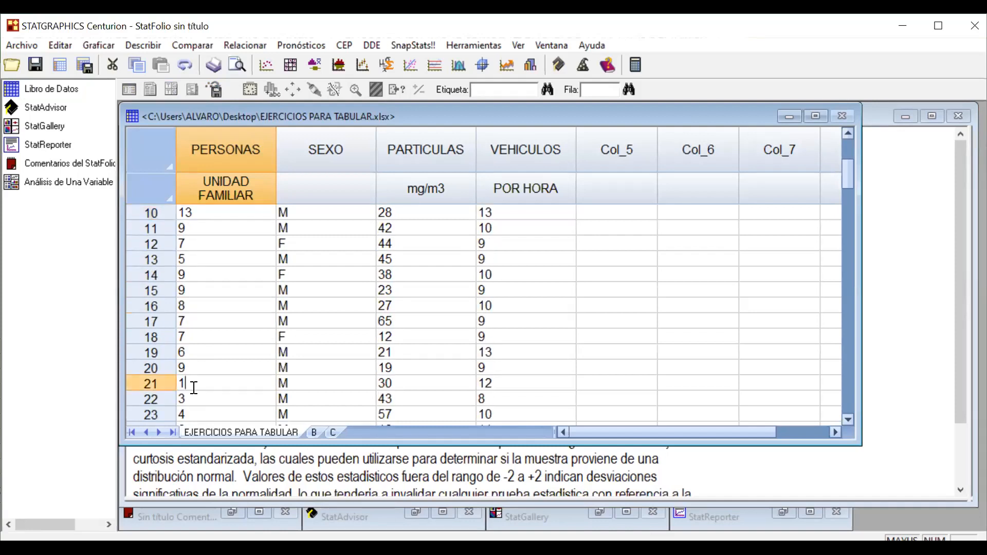
# Examine the coefficient of variation, the mode and the StatAdvisor text in the recalculated PERSONAS statistical summary.
pyautogui.click(66, 184)
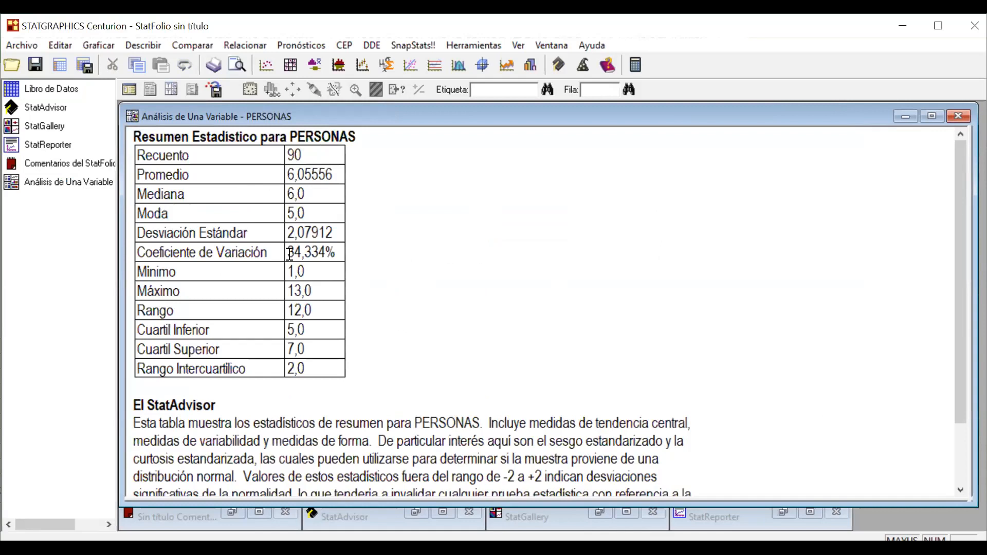
pyautogui.moveTo(289, 252); pyautogui.dragTo(331, 255)
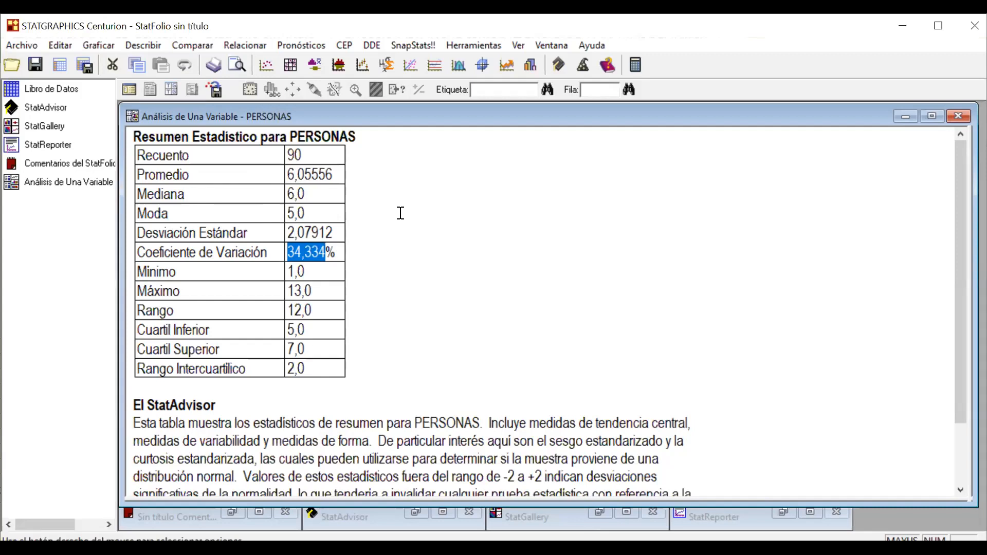
pyautogui.click(289, 212)
pyautogui.moveTo(289, 212); pyautogui.dragTo(306, 213)
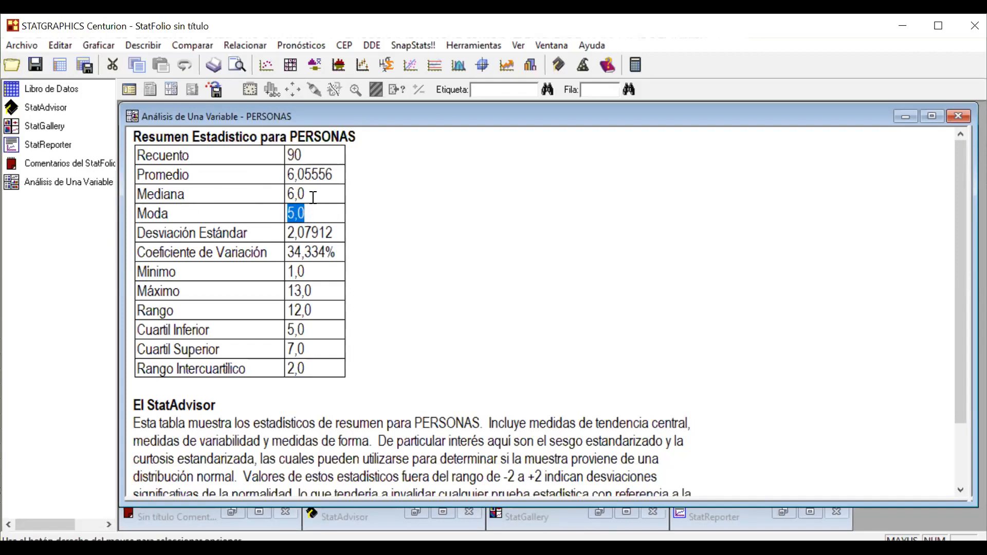
pyautogui.click(424, 312)
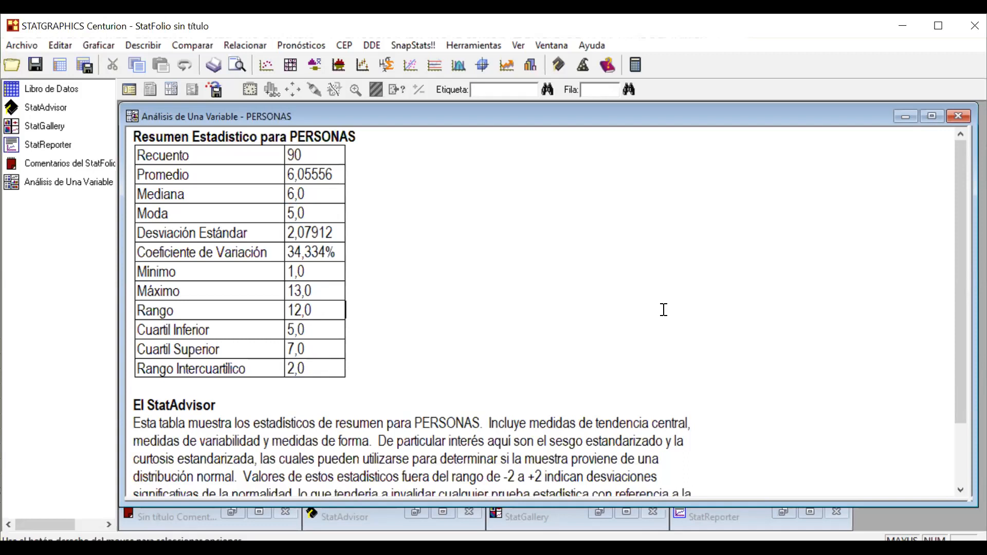
pyautogui.scroll(-3, 648, 309)
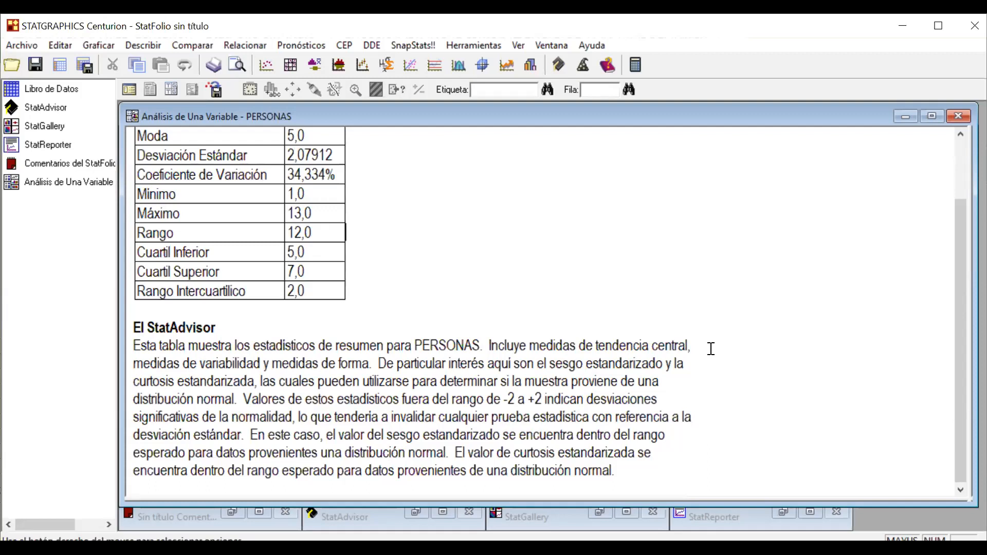
pyautogui.scroll(3, 755, 391)
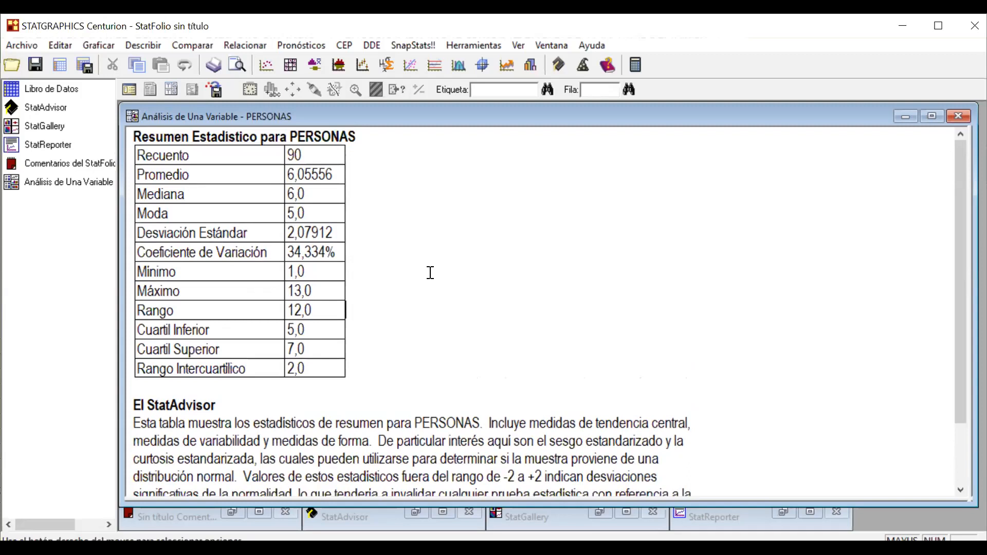
# Display only the PERSONAS scatter plot instead of the statistical summary, and replace it with a box-and-whisker plot.
pyautogui.click(172, 91)
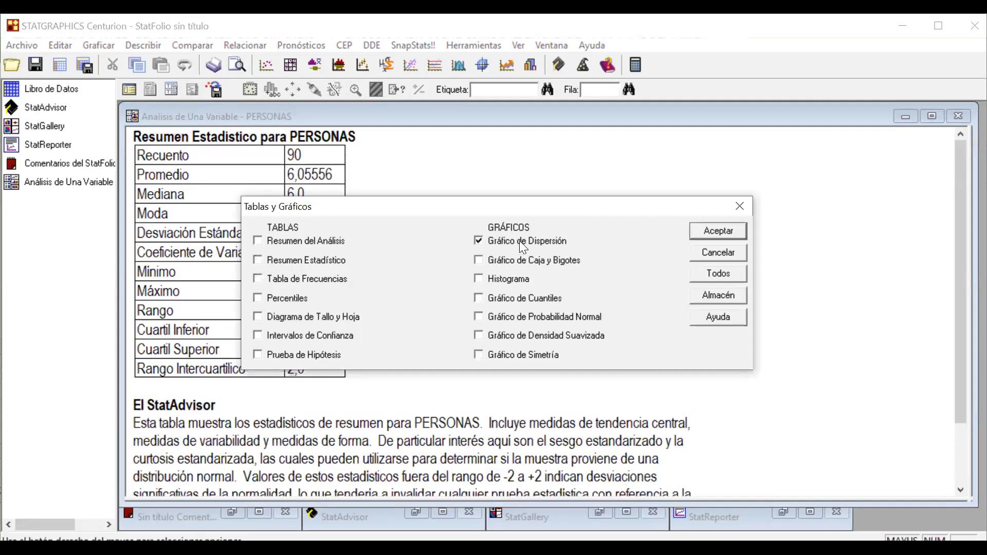
pyautogui.click(716, 231)
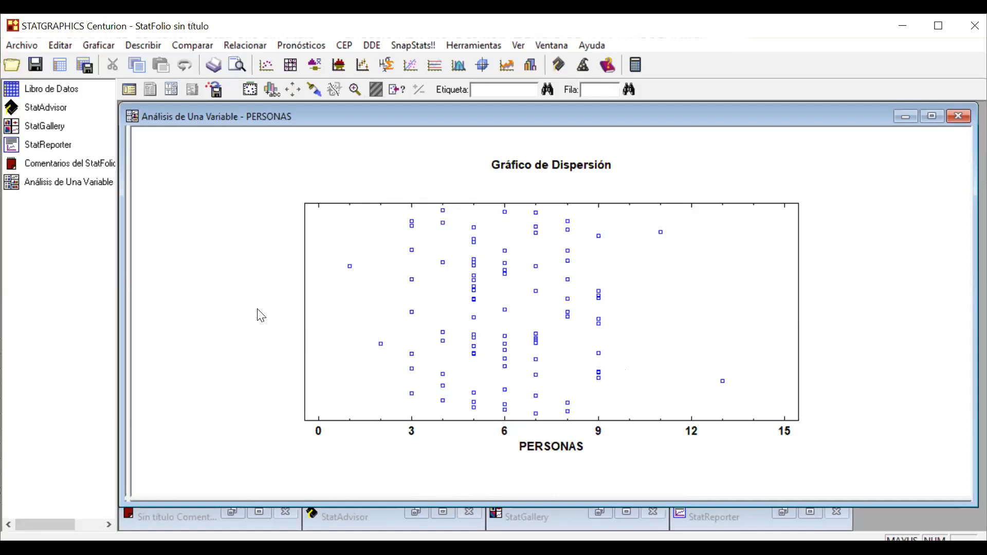
pyautogui.click(175, 92)
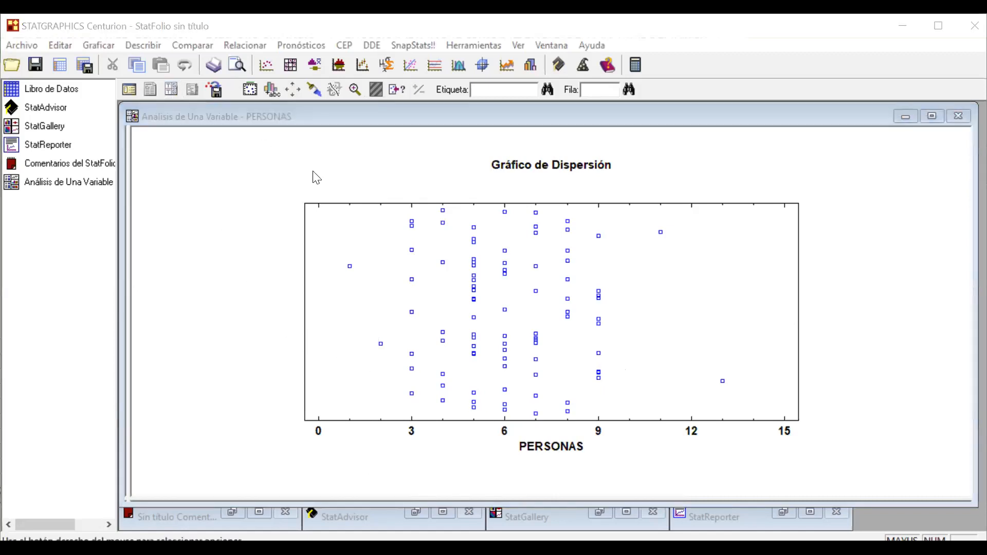
pyautogui.click(520, 258)
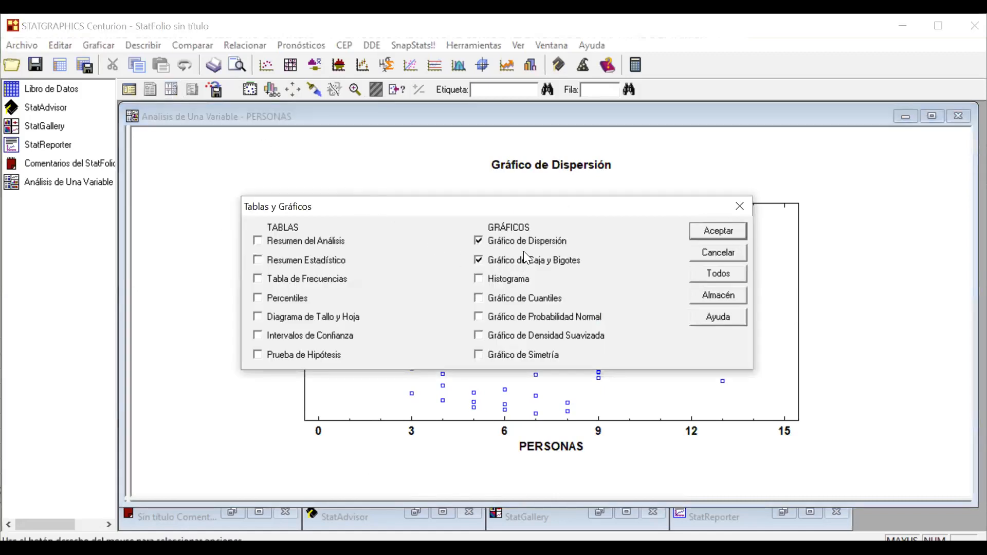
pyautogui.click(531, 235)
pyautogui.click(736, 233)
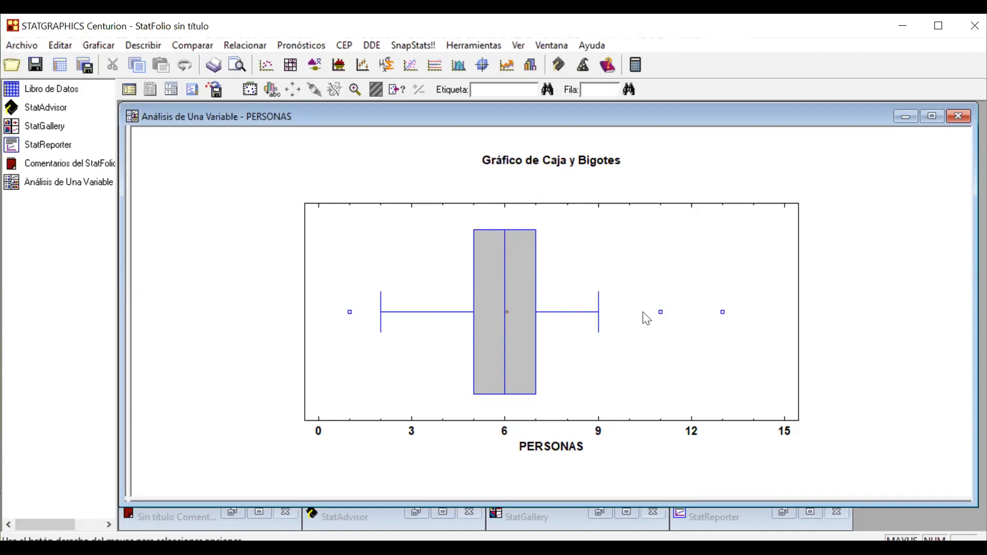
# Inspect the outlier points beyond both whiskers and the box of the PERSONAS box-and-whisker plot.
pyautogui.click(660, 312)
pyautogui.click(722, 312)
pyautogui.click(349, 311)
pyautogui.click(425, 314)
pyautogui.click(601, 335)
# Show the statistical summary beside the box plot, and remove its minimum, maximum, range, lower quartile, upper quartile and interquartile range.
pyautogui.click(172, 90)
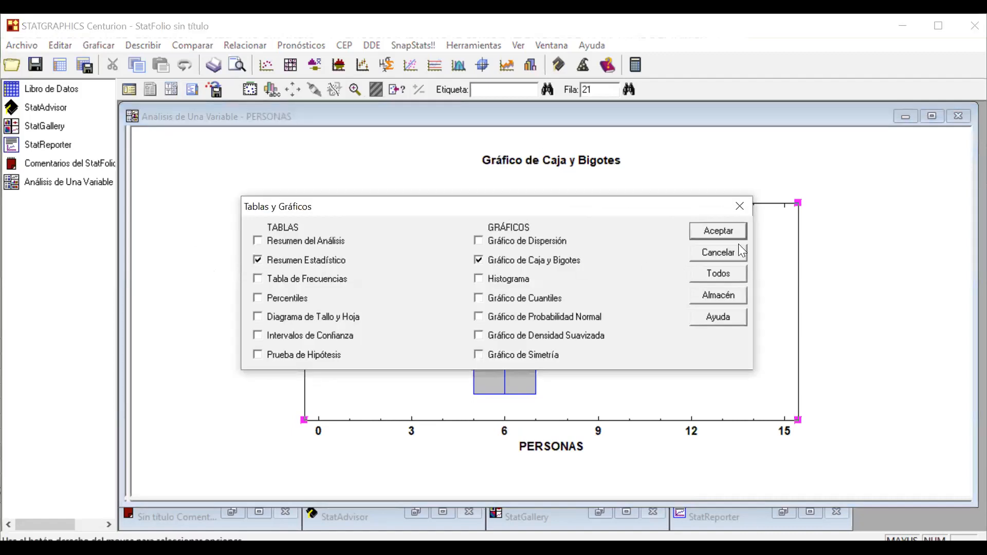
pyautogui.click(732, 230)
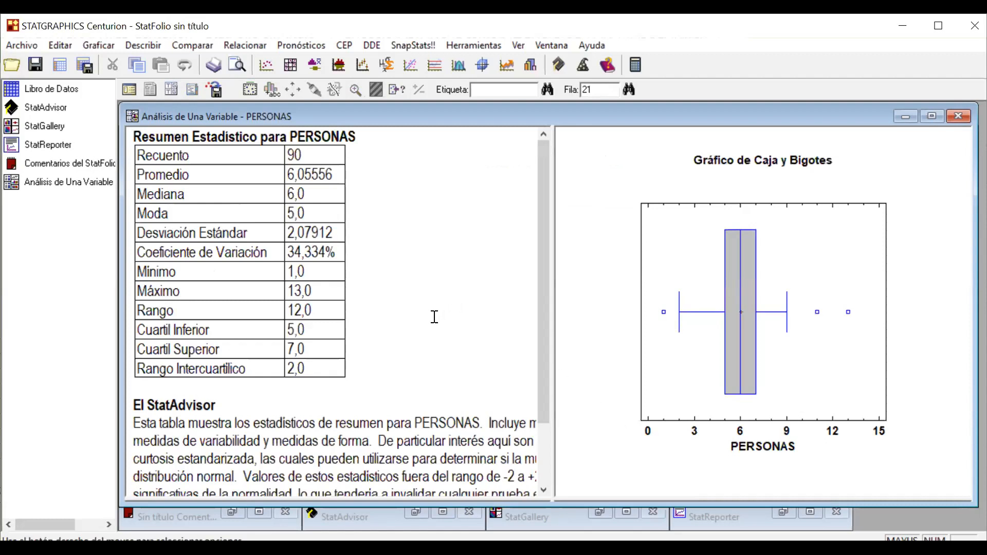
pyautogui.rightClick(434, 317)
pyautogui.click(492, 81)
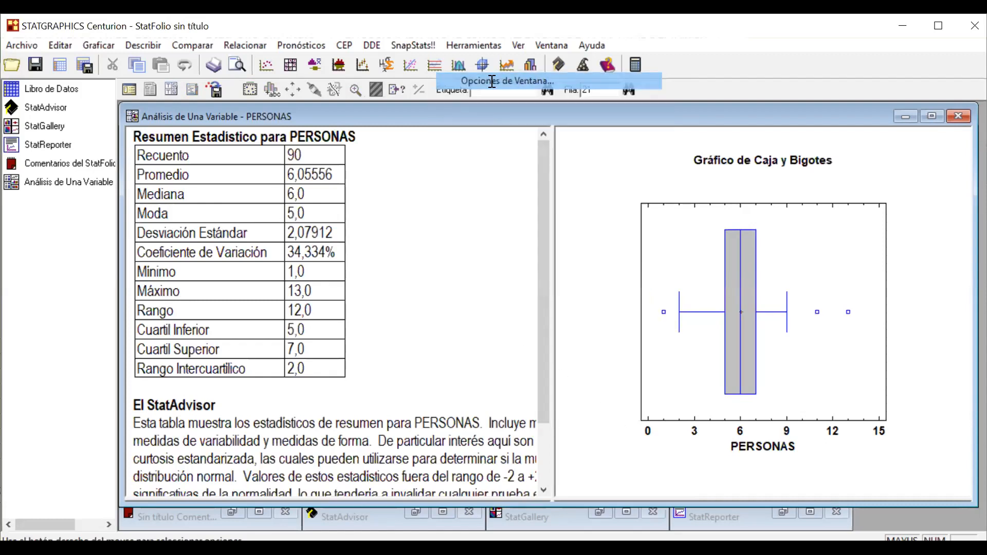
pyautogui.click(521, 280)
pyautogui.click(523, 260)
pyautogui.click(523, 242)
pyautogui.click(516, 221)
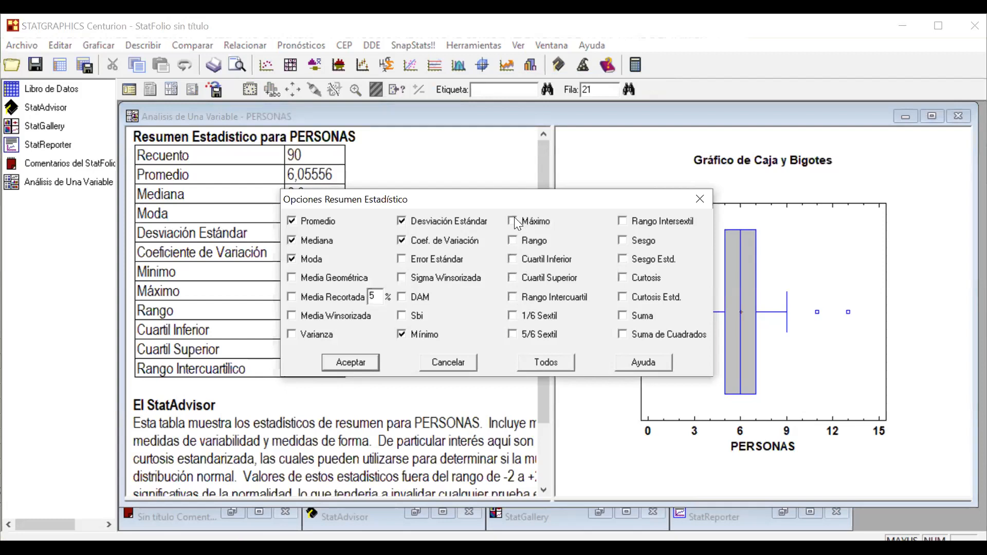
pyautogui.click(399, 333)
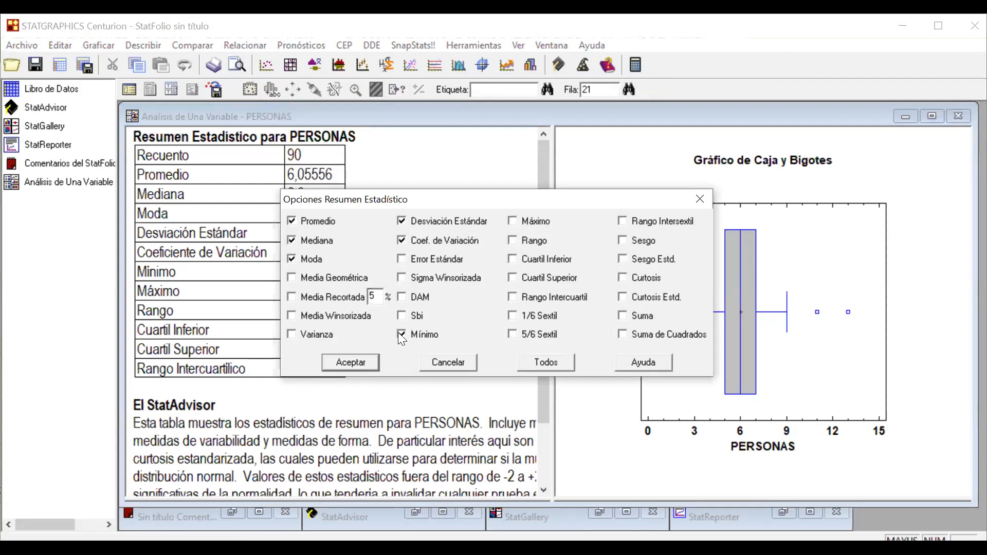
pyautogui.click(351, 363)
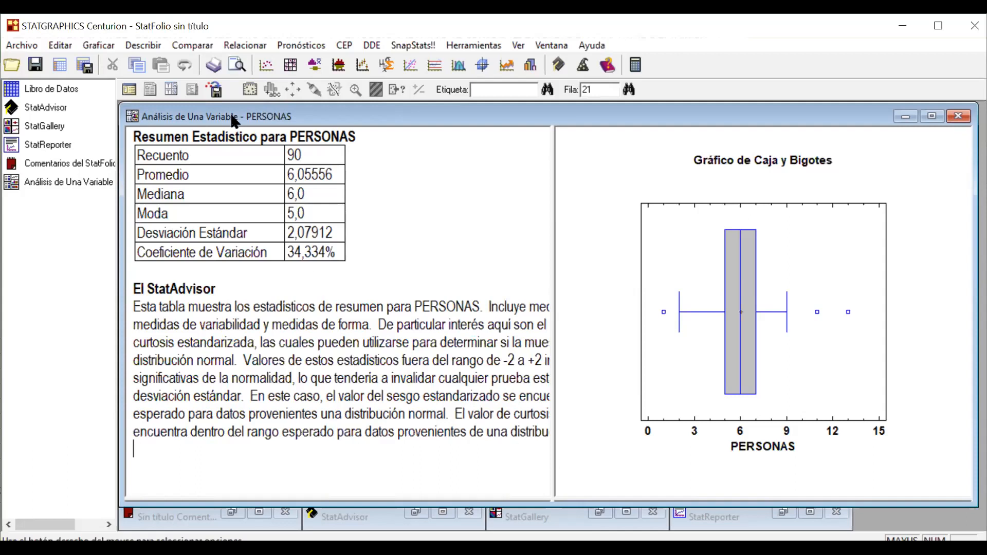
# Replace the box-and-whisker plot with a histogram of PERSONAS and hide the statistical summary table.
pyautogui.click(171, 91)
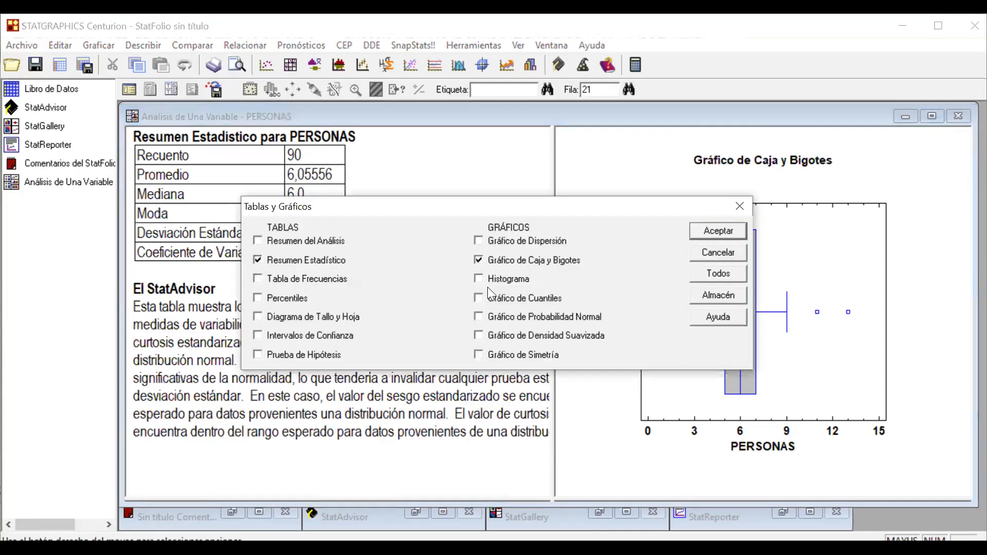
pyautogui.click(539, 260)
pyautogui.click(726, 227)
pyautogui.click(171, 88)
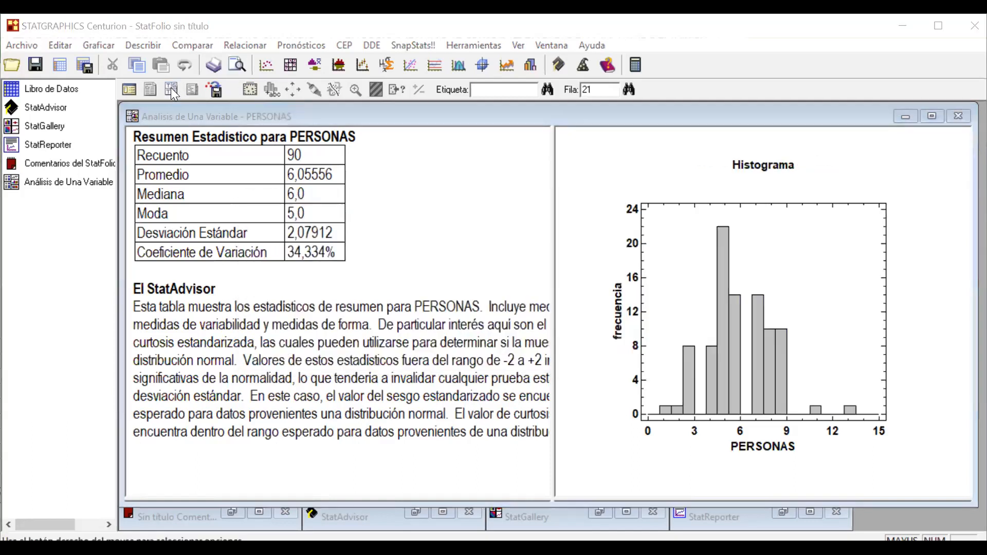
pyautogui.click(304, 261)
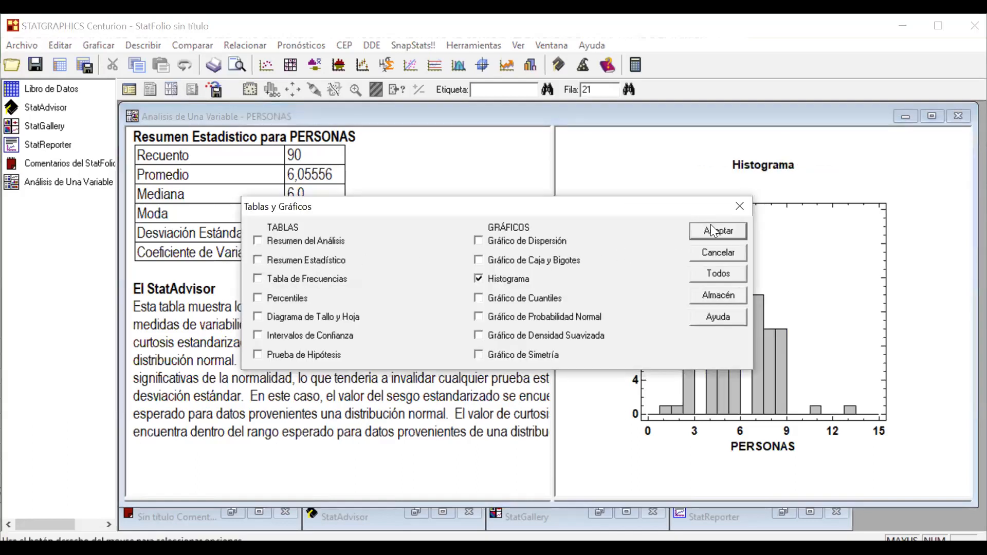
pyautogui.click(721, 232)
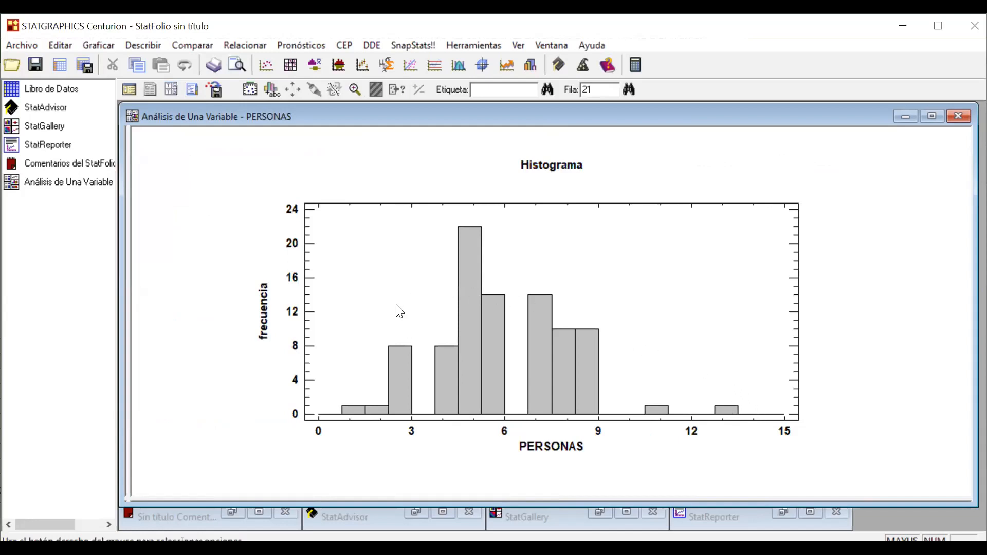
# Set the number of classes in the PERSONAS histogram to 5.
pyautogui.rightClick(206, 194)
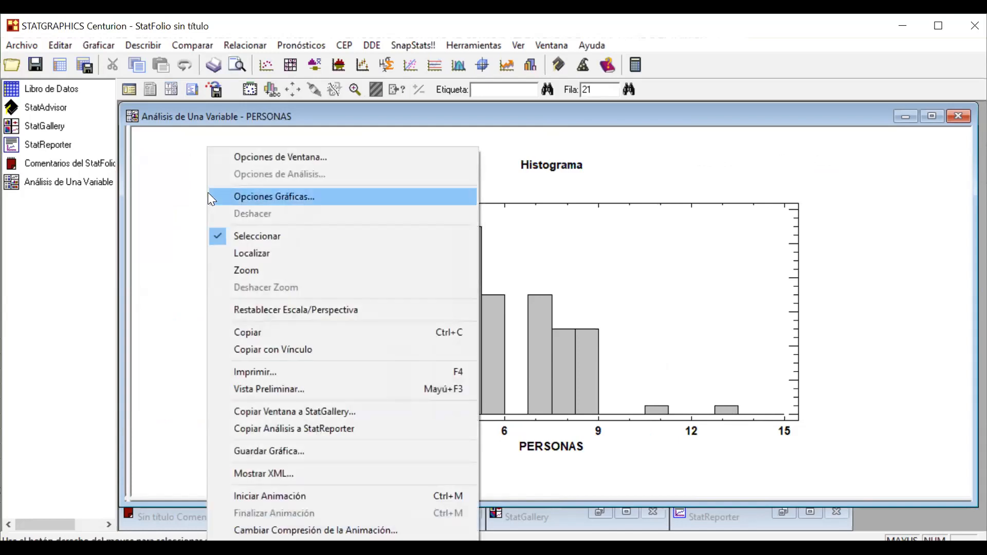
pyautogui.click(264, 158)
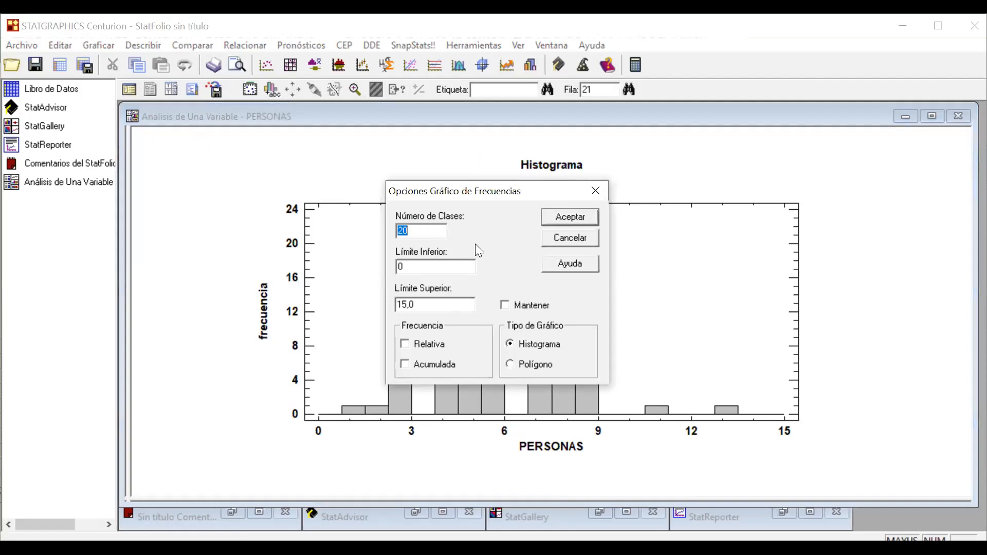
pyautogui.write('5')
pyautogui.click(575, 217)
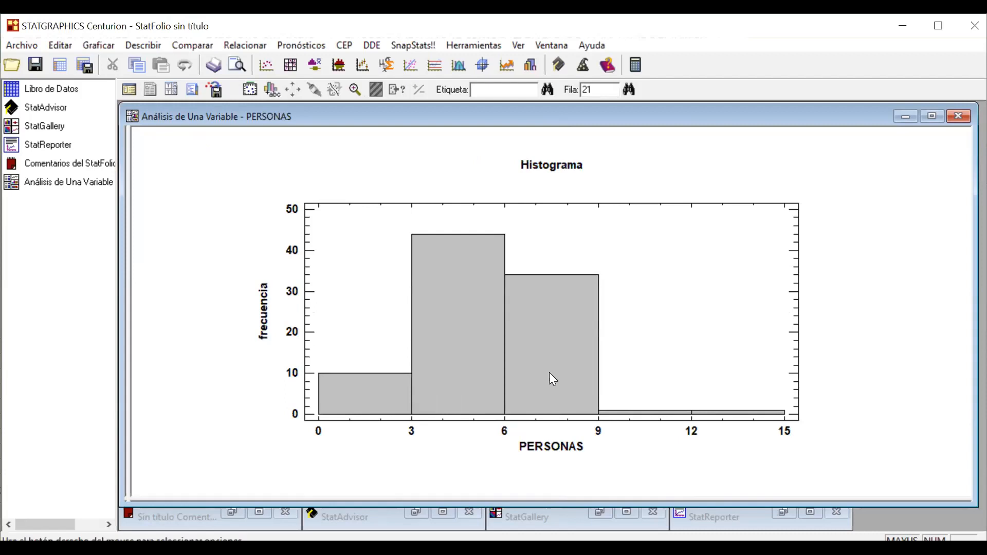
# Change the PERSONAS frequency chart type from histogram to polygon.
pyautogui.rightClick(214, 180)
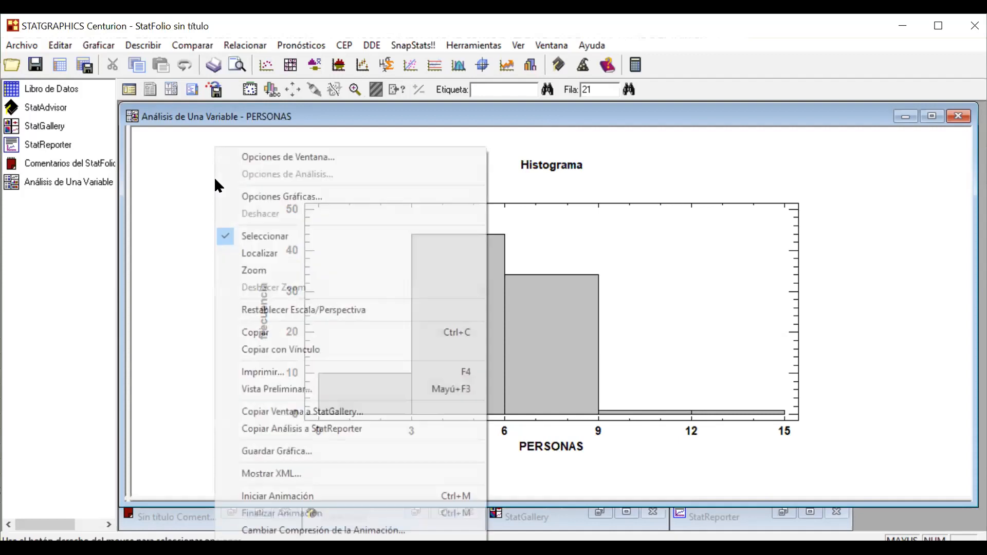
pyautogui.click(265, 161)
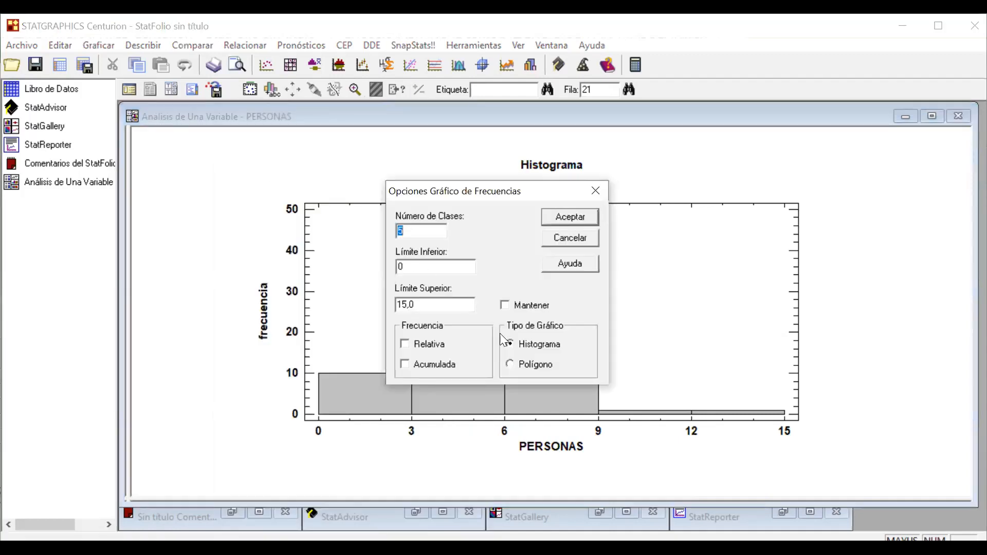
pyautogui.click(510, 362)
pyautogui.click(561, 219)
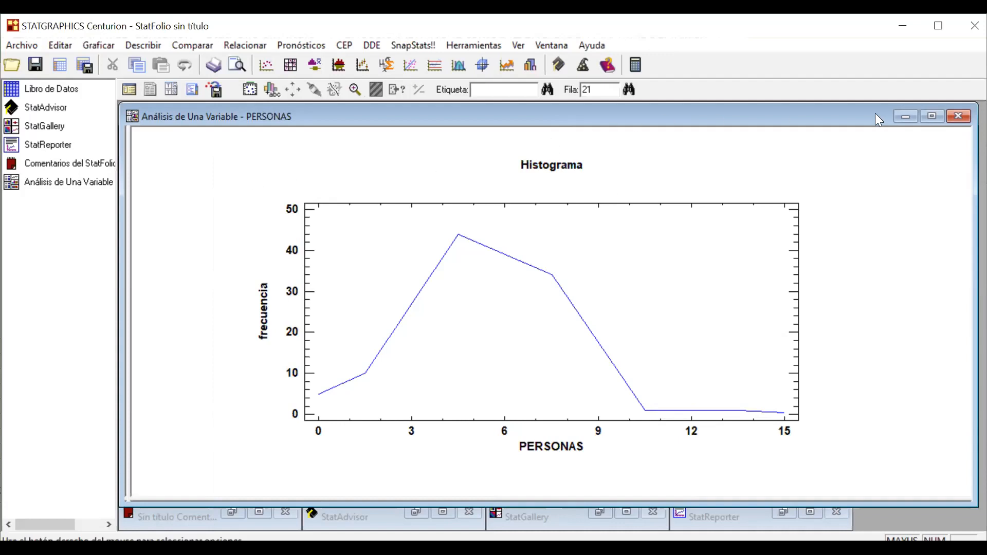
# Delete the one-variable analysis of PERSONAS, and set PERSONAS in row 21 of the data book to 5.
pyautogui.click(958, 116)
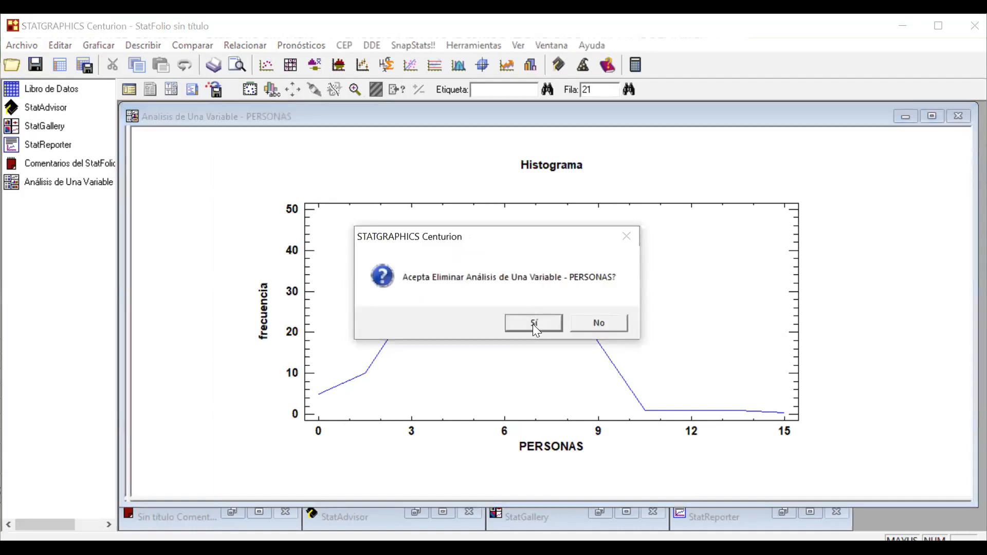
pyautogui.click(532, 323)
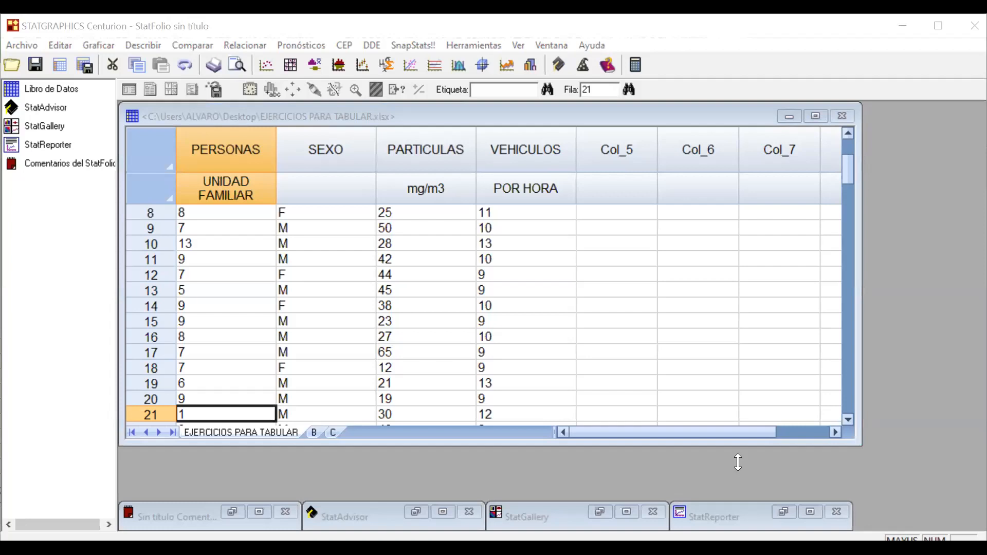
pyautogui.moveTo(738, 462); pyautogui.dragTo(740, 499)
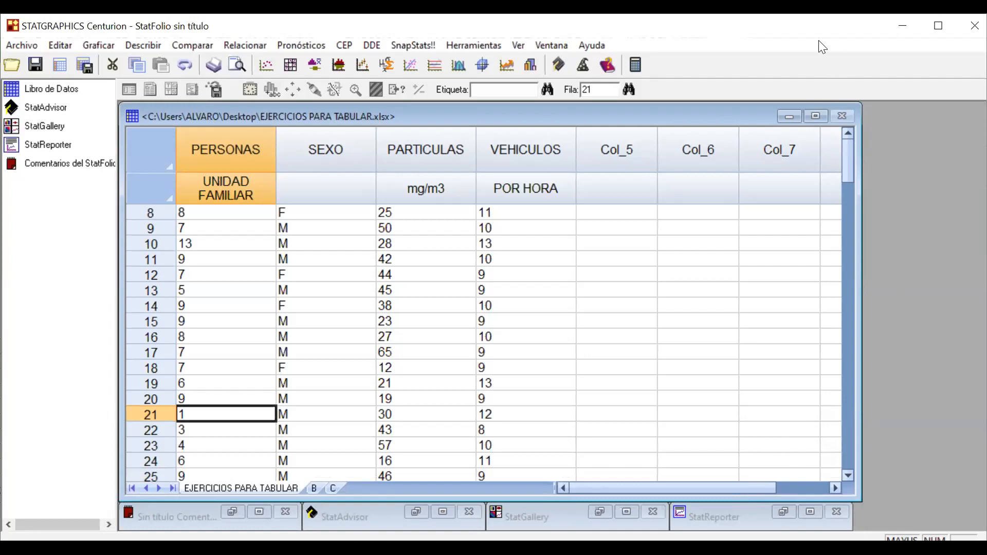
pyautogui.write('5')
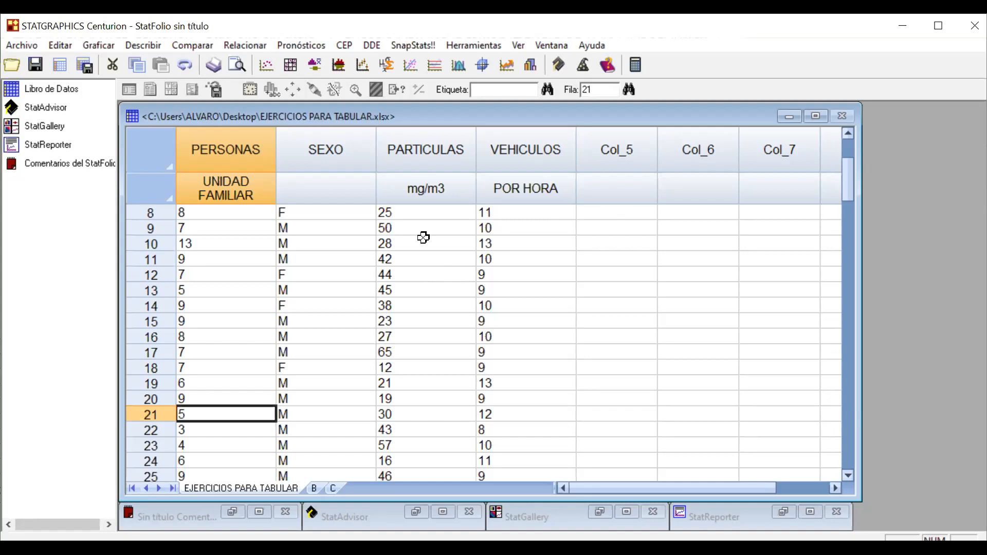
# Tabulate PARTICULAS as categorical data showing only the frequency table, and delete that tabulation.
pyautogui.click(145, 46)
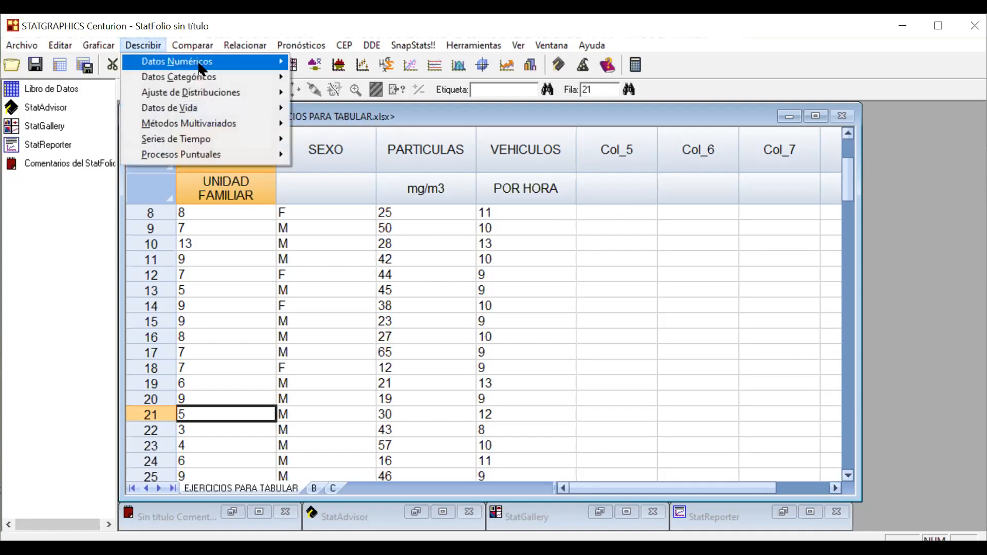
pyautogui.moveTo(205, 77)
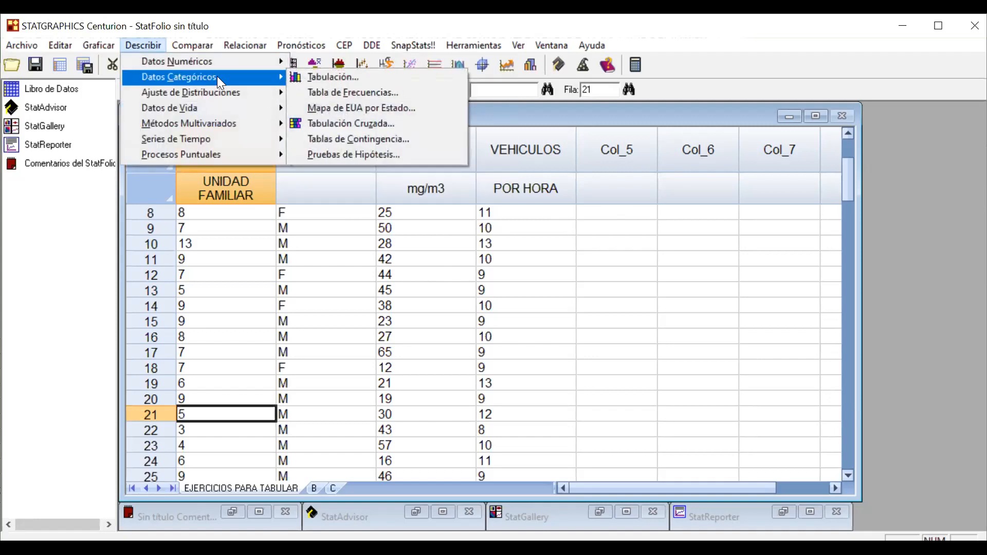
pyautogui.click(313, 76)
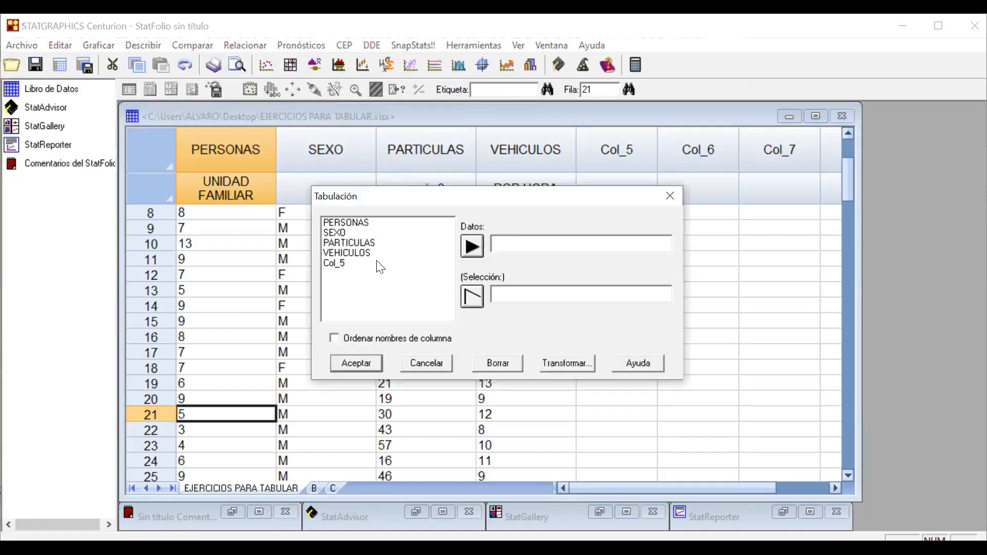
pyautogui.doubleClick(367, 242)
pyautogui.click(365, 364)
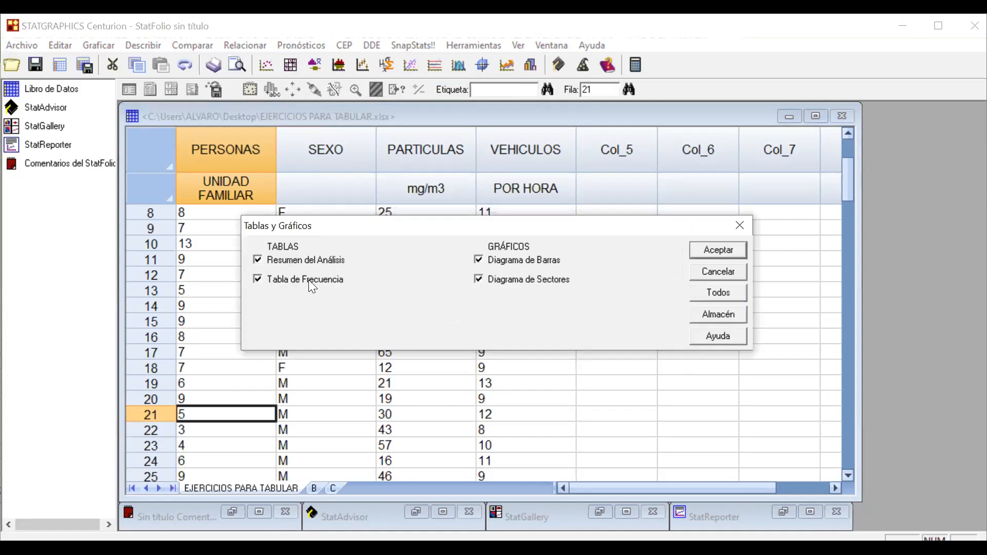
pyautogui.click(312, 262)
pyautogui.click(494, 280)
pyautogui.click(702, 249)
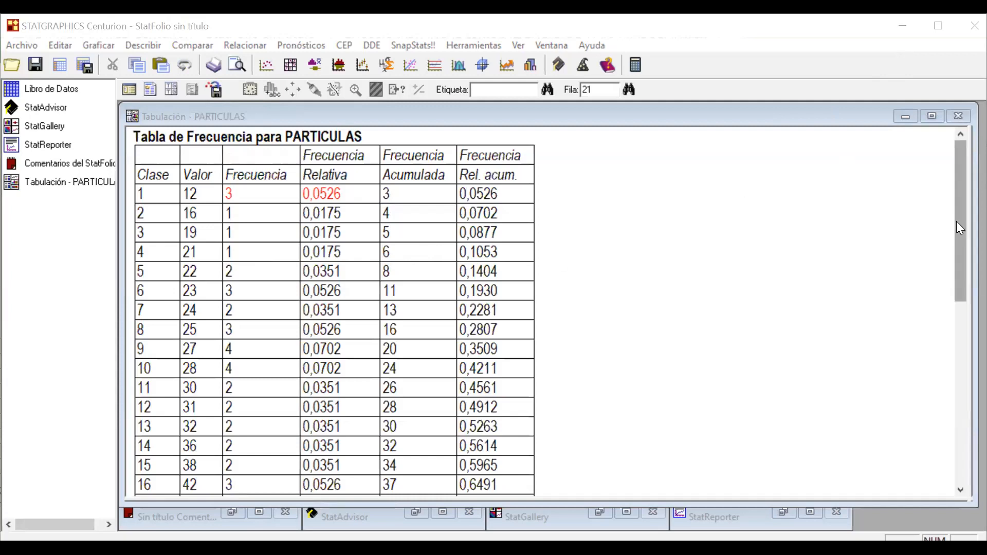
pyautogui.moveTo(956, 223); pyautogui.dragTo(957, 197)
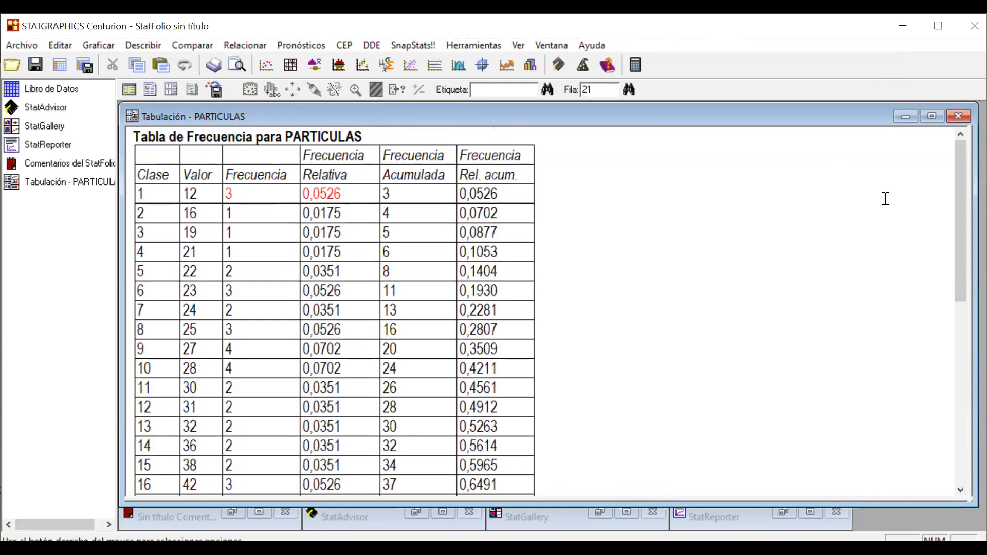
pyautogui.click(956, 116)
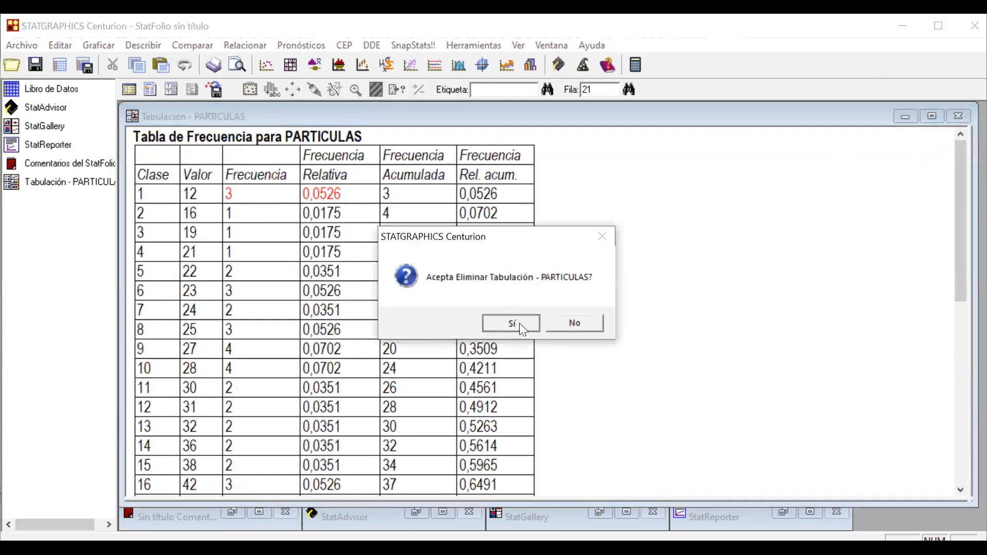
pyautogui.click(519, 322)
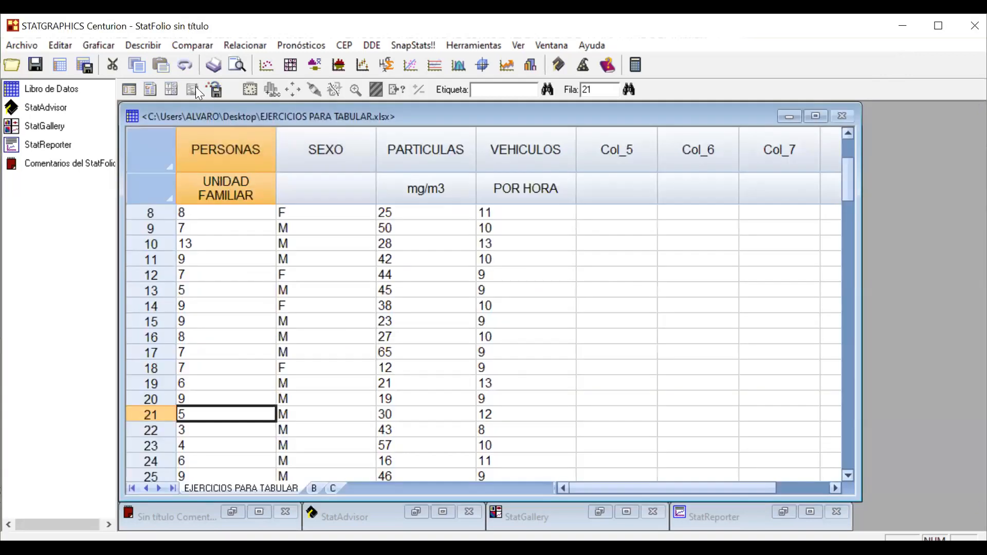
# Run a one-variable analysis of PARTICULAS that shows only the frequency table, without summaries or graphs.
pyautogui.click(135, 43)
pyautogui.moveTo(255, 60)
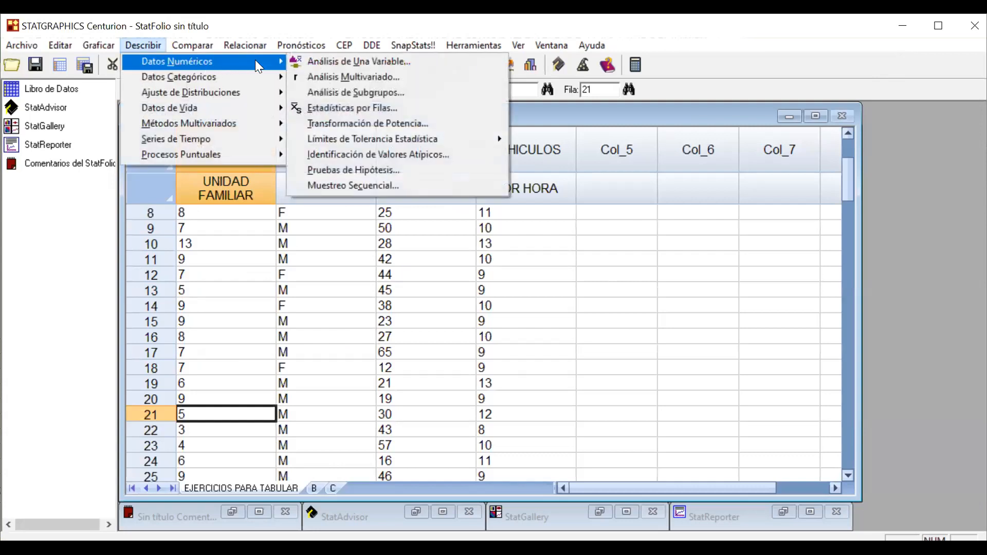
pyautogui.click(322, 60)
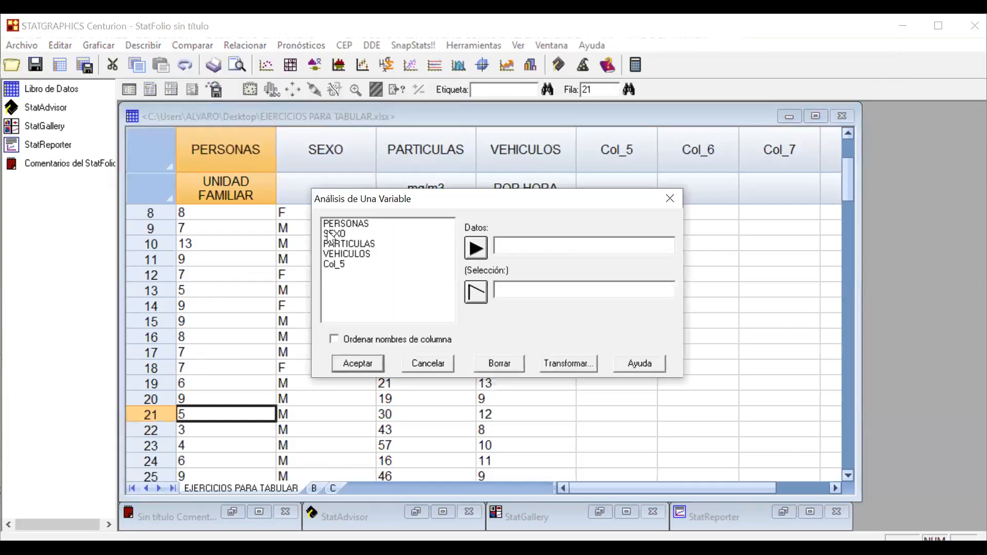
pyautogui.doubleClick(334, 243)
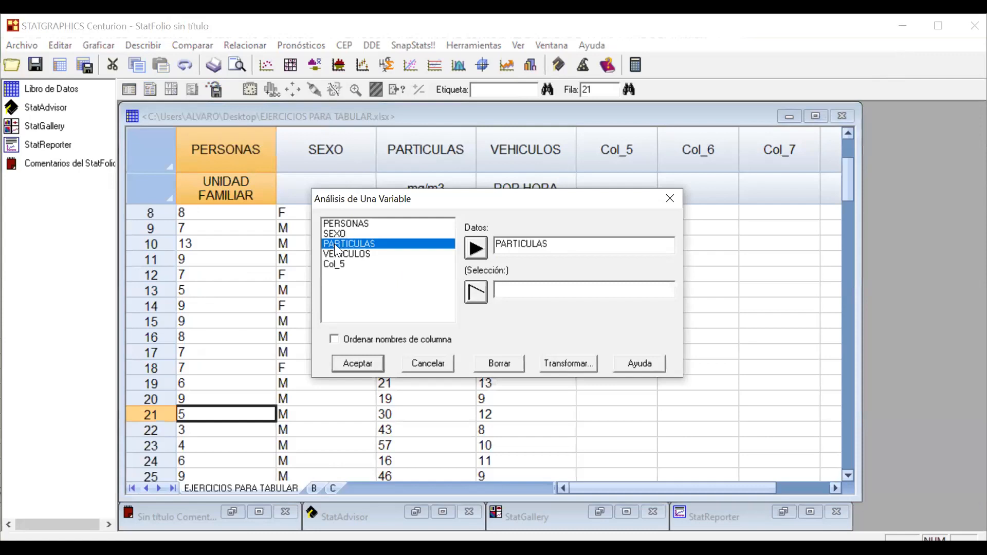
pyautogui.click(354, 364)
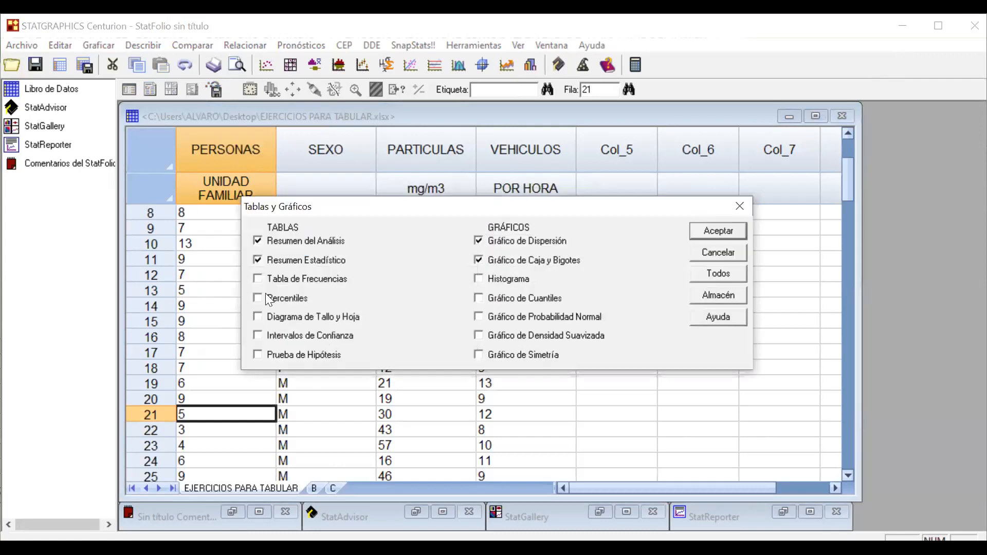
pyautogui.click(316, 261)
pyautogui.click(329, 243)
pyautogui.click(717, 229)
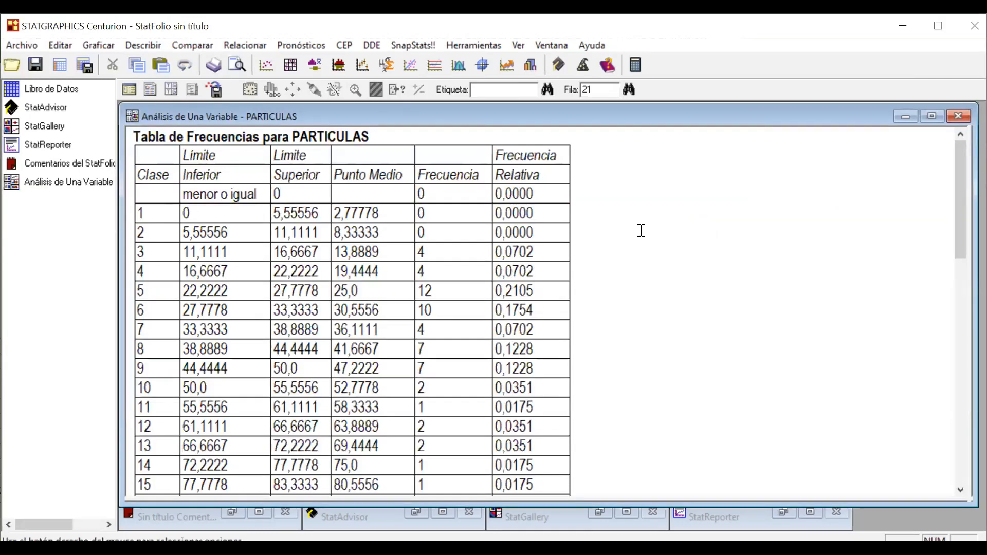
# Look through the PARTICULAS frequency table and set its number of classes to 5.
pyautogui.scroll(-5, 642, 231)
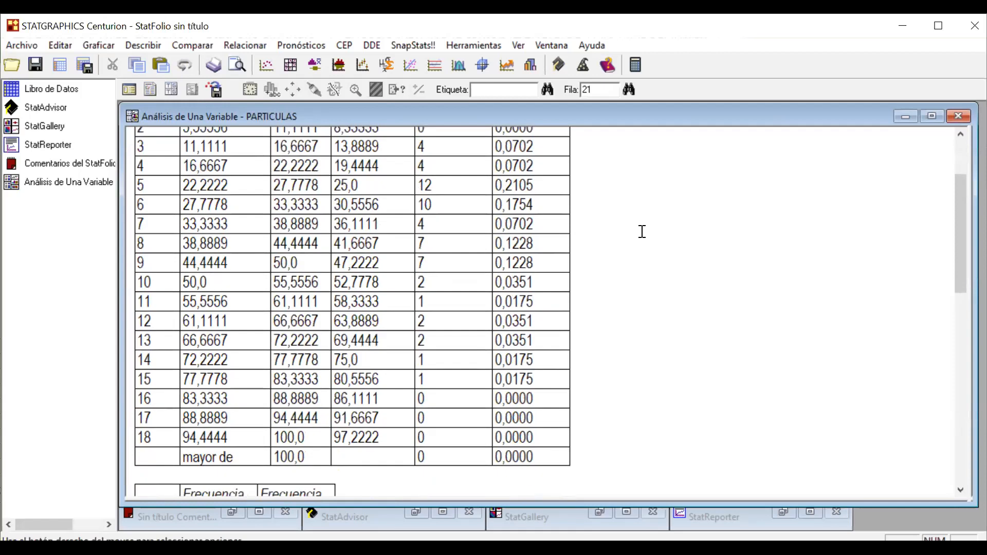
pyautogui.scroll(1, 642, 232)
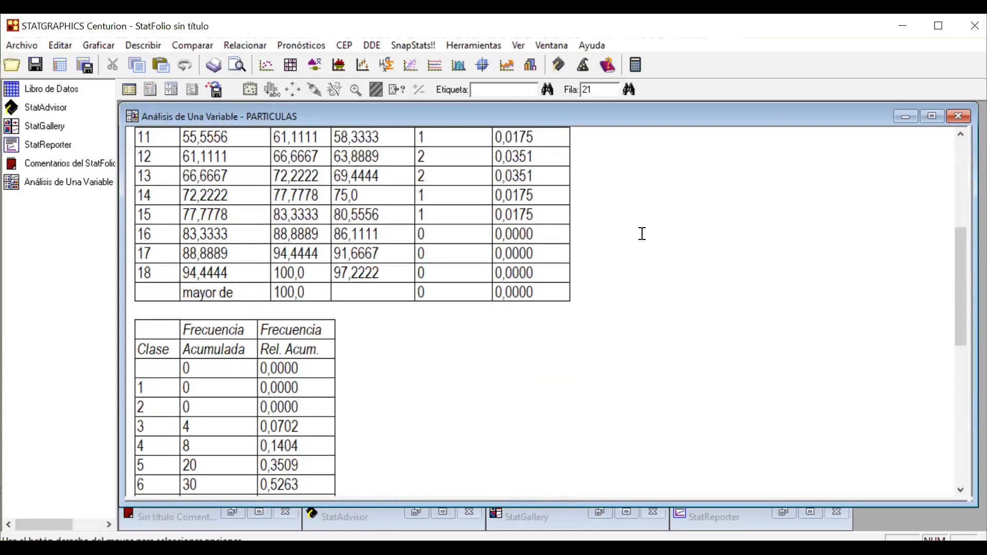
pyautogui.scroll(4, 677, 280)
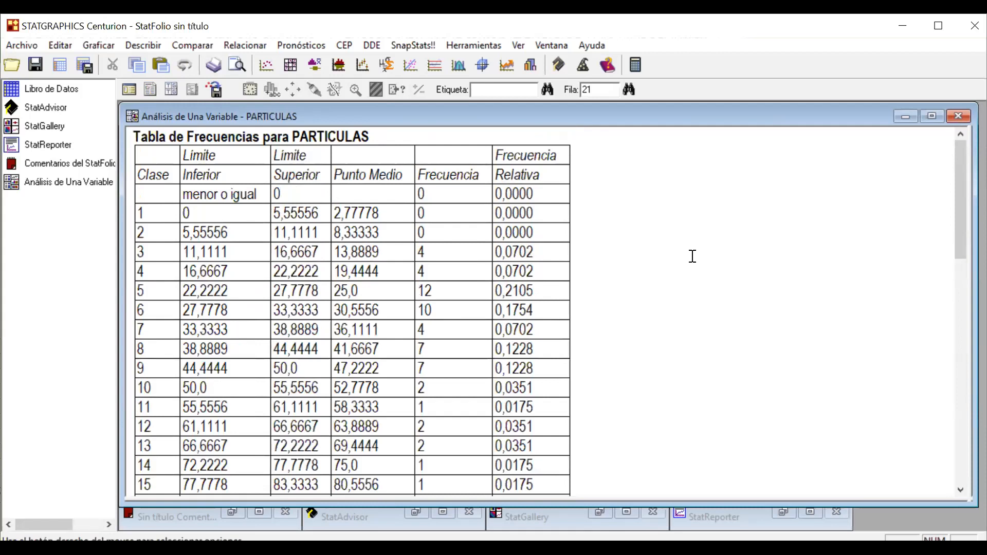
pyautogui.rightClick(701, 240)
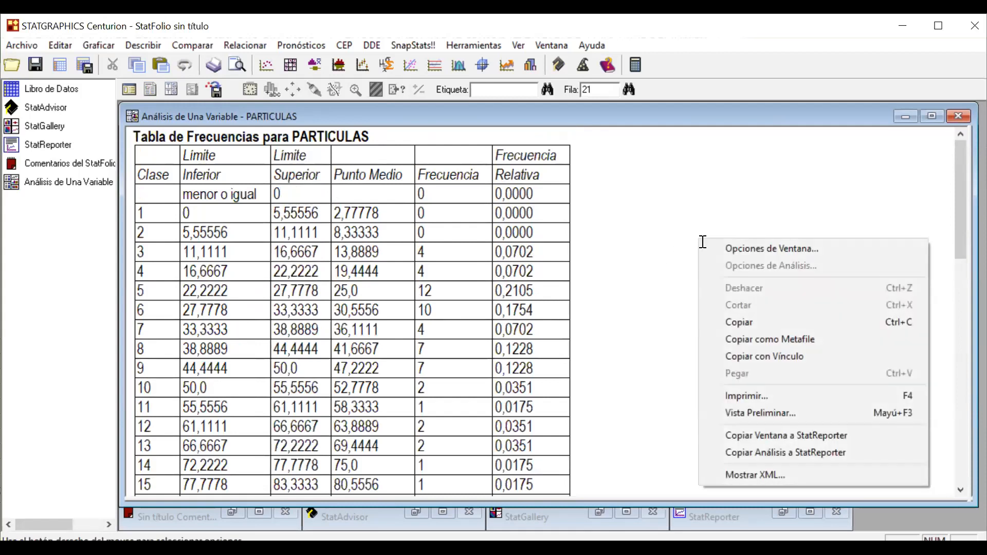
pyautogui.click(720, 249)
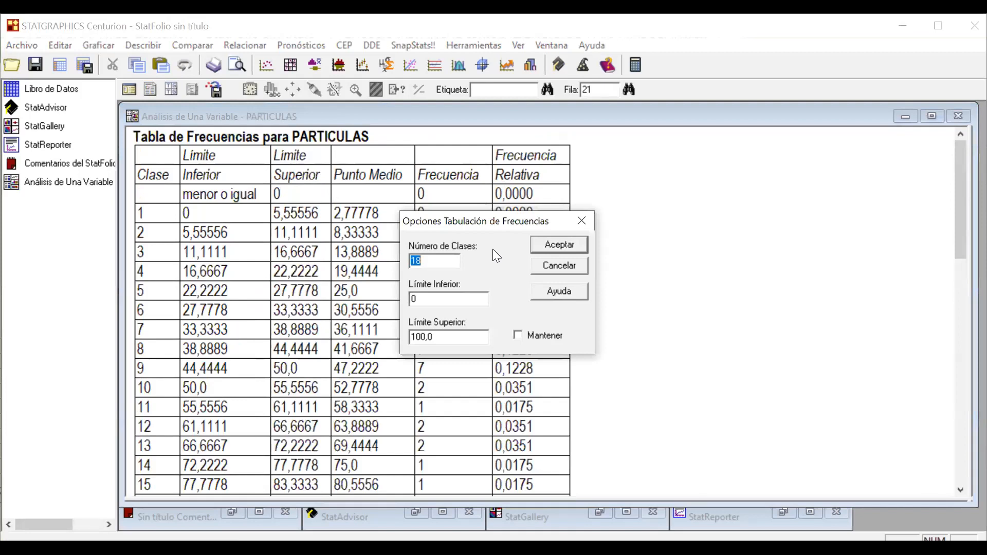
pyautogui.write('5')
pyautogui.click(568, 247)
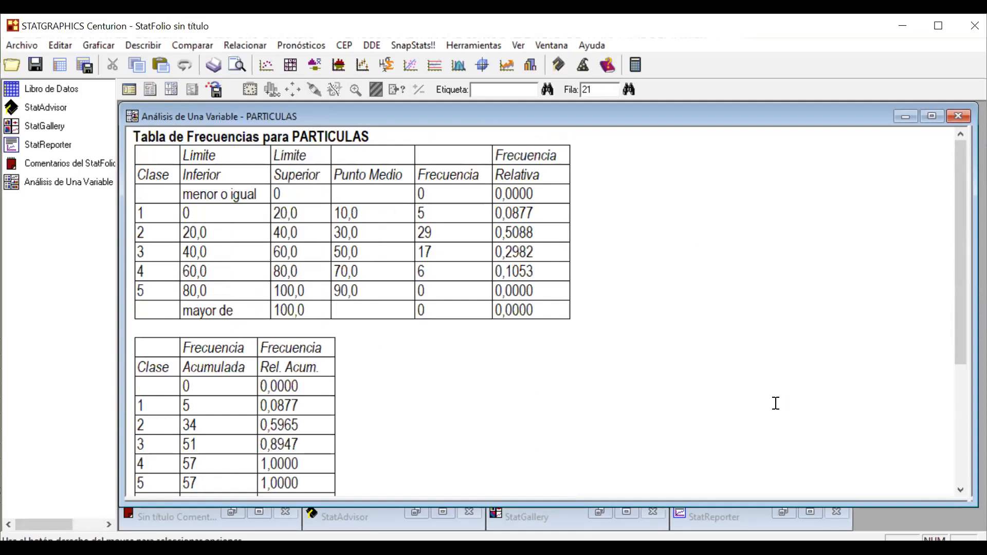
# Reduce the font size of the PARTICULAS frequency table to 12.
pyautogui.rightClick(745, 365)
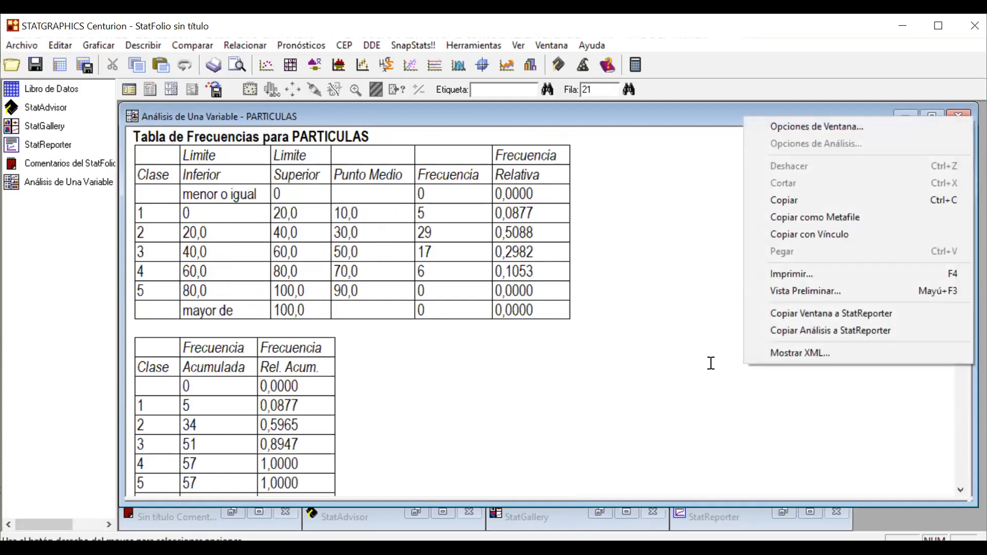
pyautogui.click(687, 365)
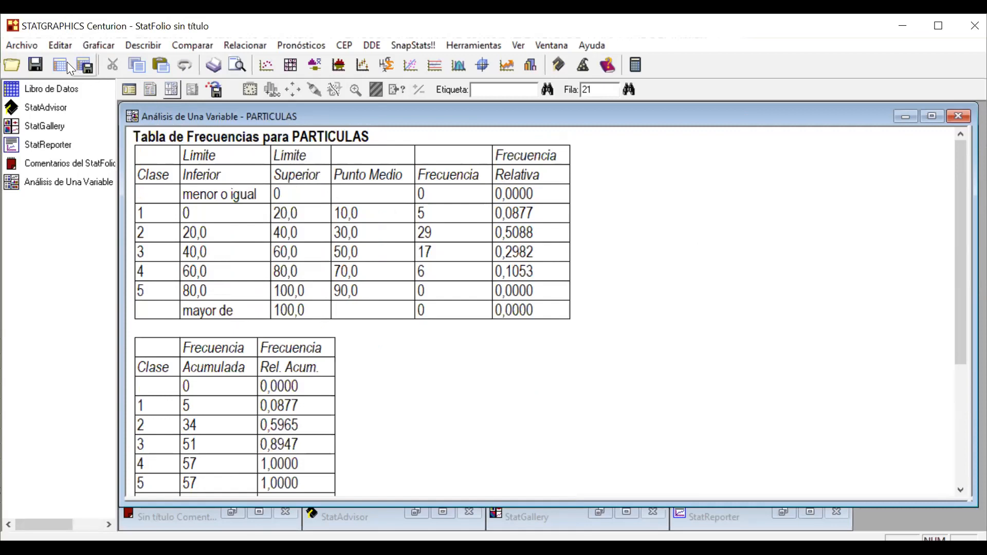
pyautogui.click(59, 48)
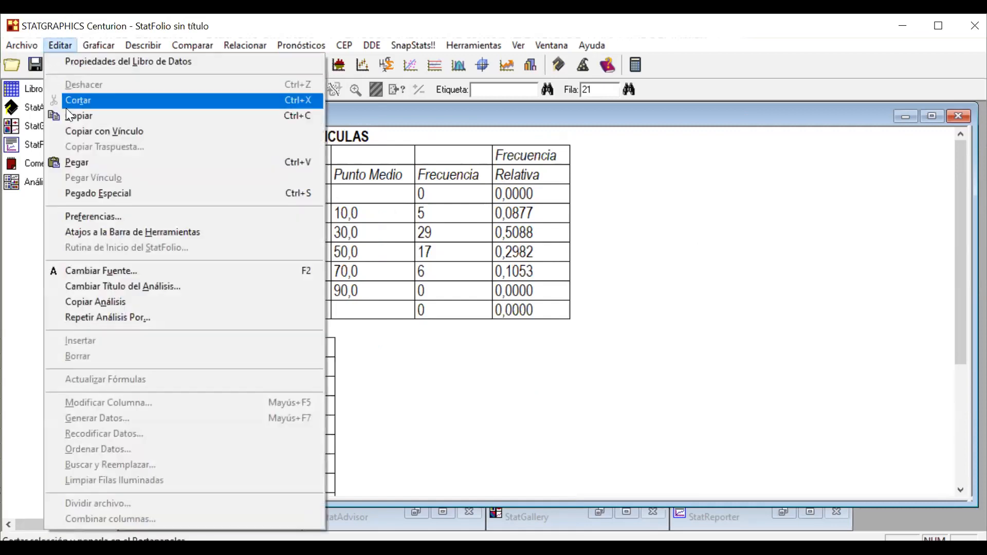
pyautogui.click(83, 265)
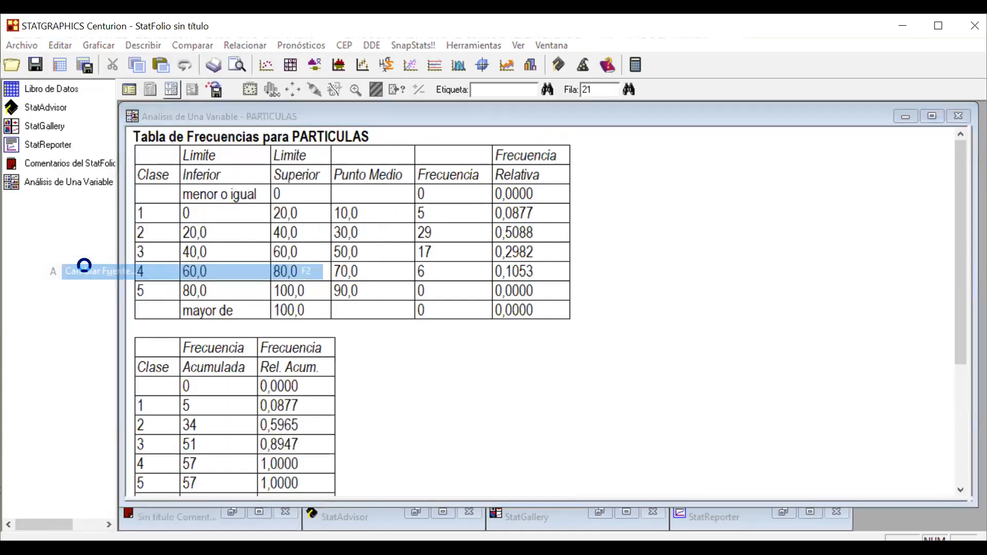
pyautogui.scroll(1, 582, 210)
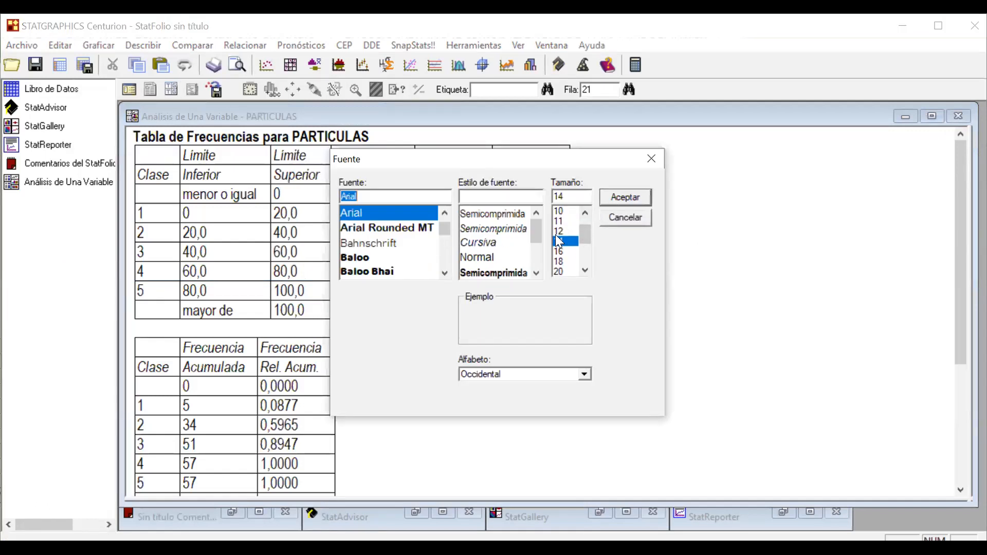
pyautogui.click(558, 230)
pyautogui.click(606, 195)
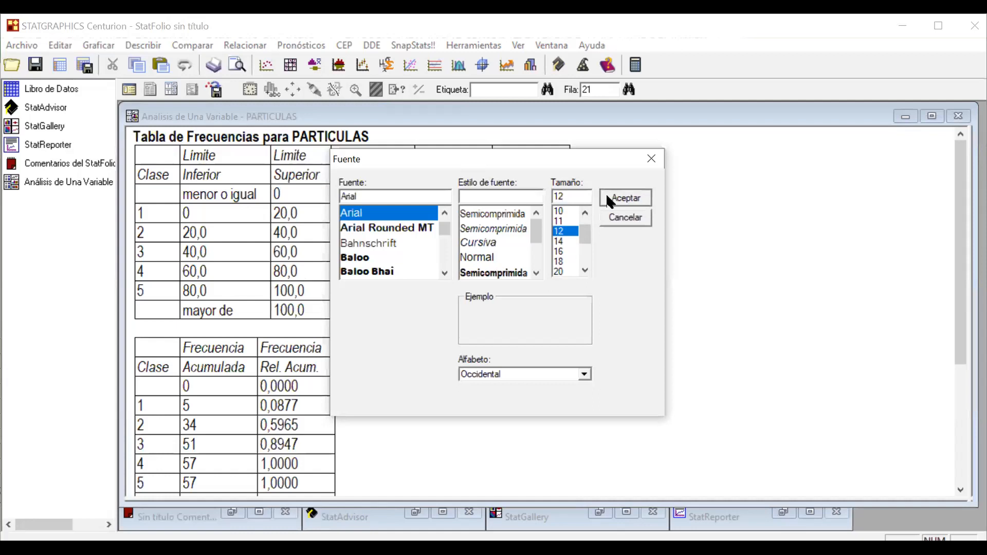
# Reduce the font size of the PARTICULAS frequency table to 11.
pyautogui.rightClick(651, 279)
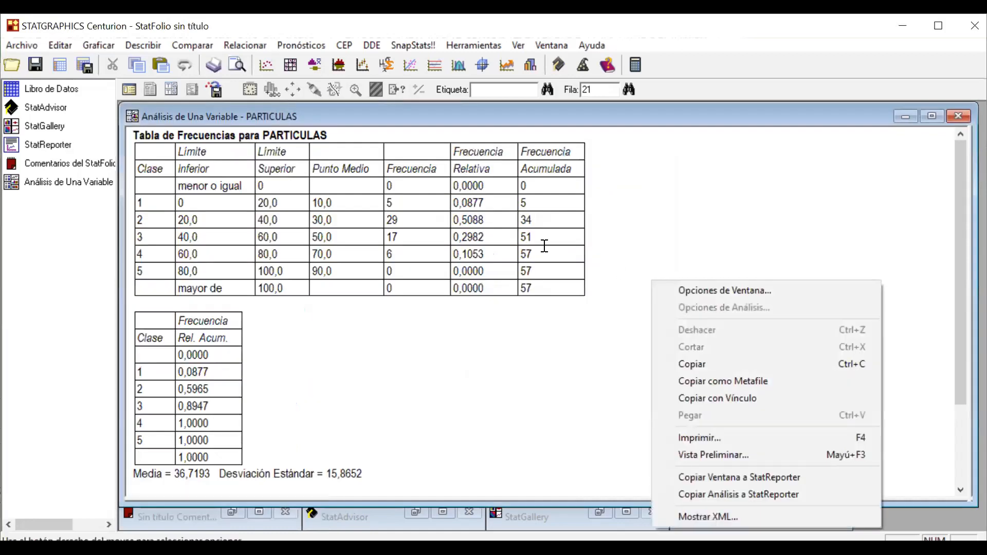
pyautogui.click(62, 46)
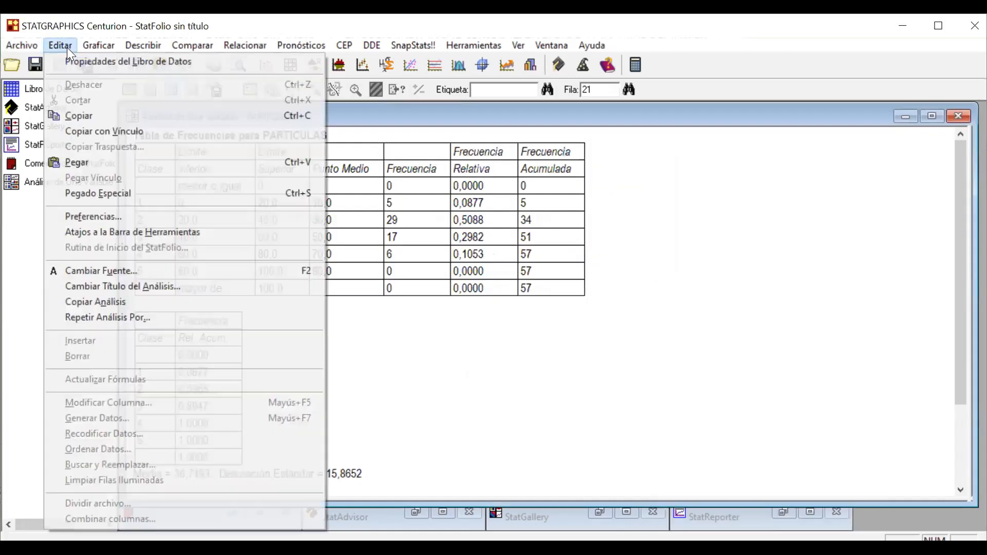
pyautogui.click(126, 273)
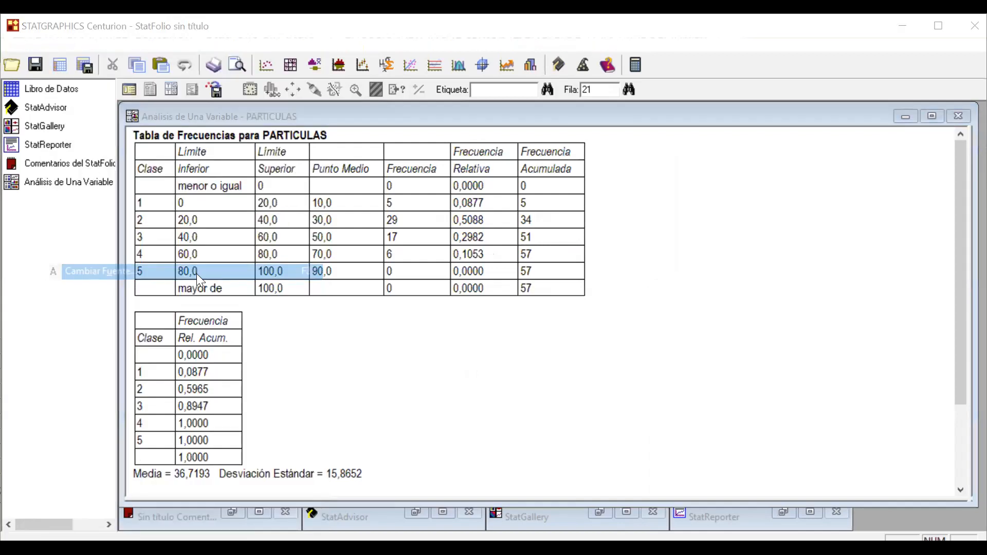
pyautogui.click(585, 213)
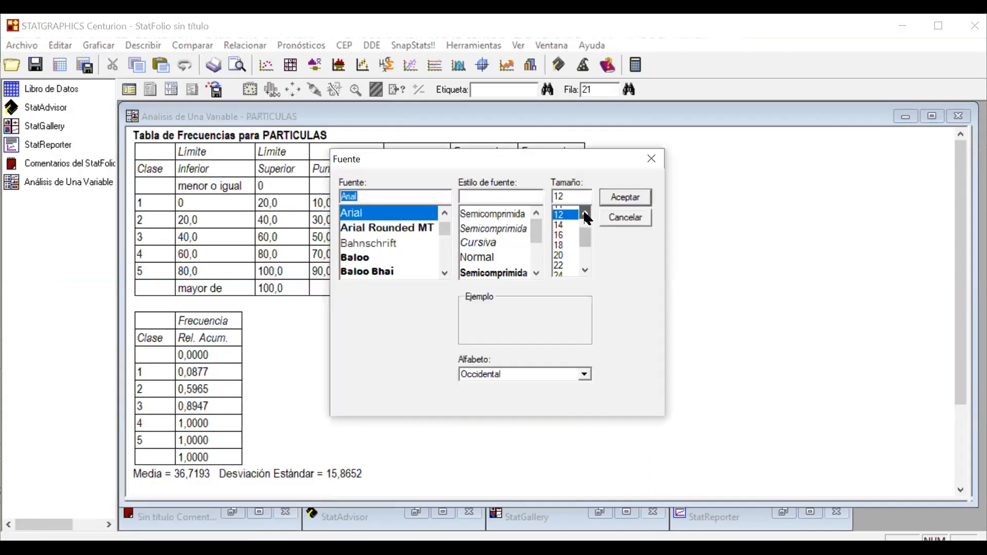
pyautogui.click(567, 210)
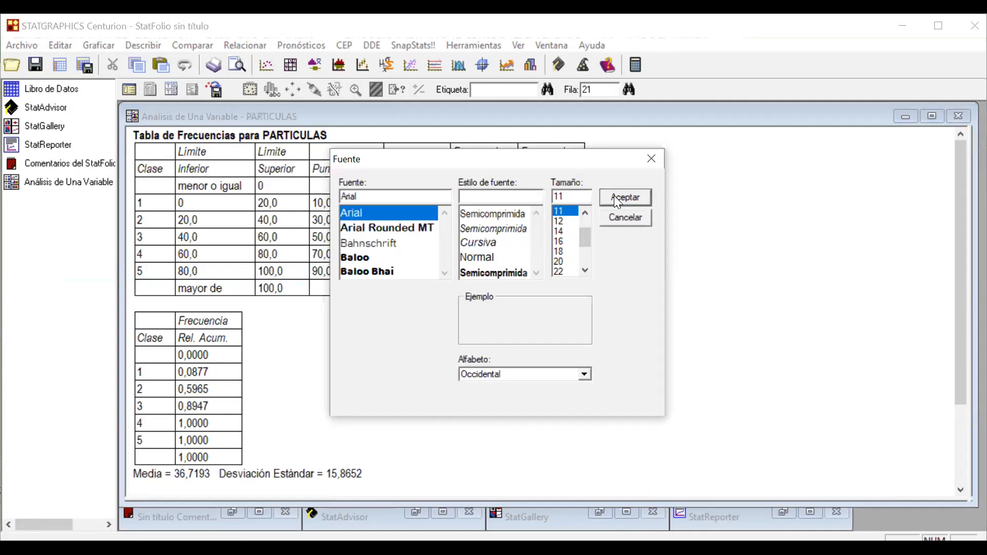
pyautogui.click(614, 196)
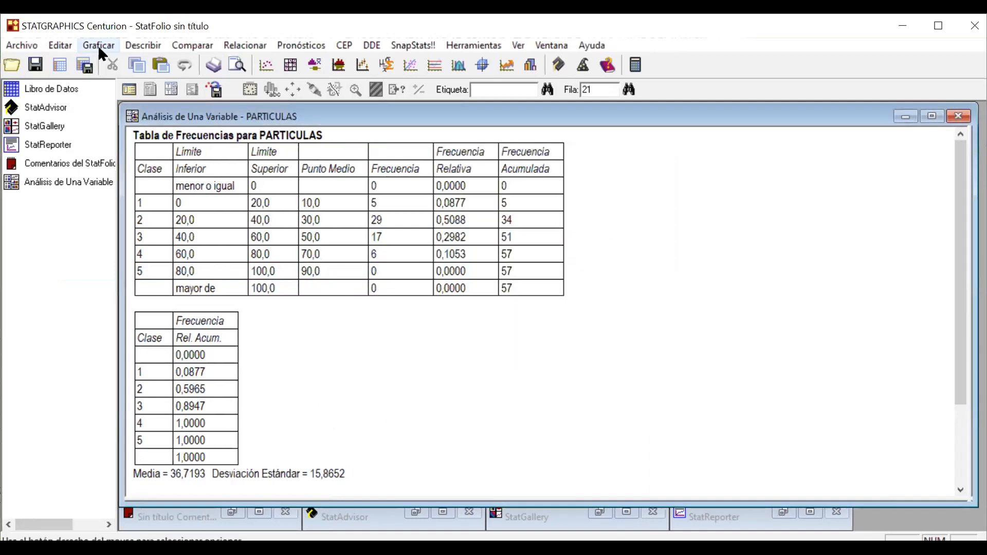
# Reduce the font size of the PARTICULAS frequency table to 10.
pyautogui.click(61, 44)
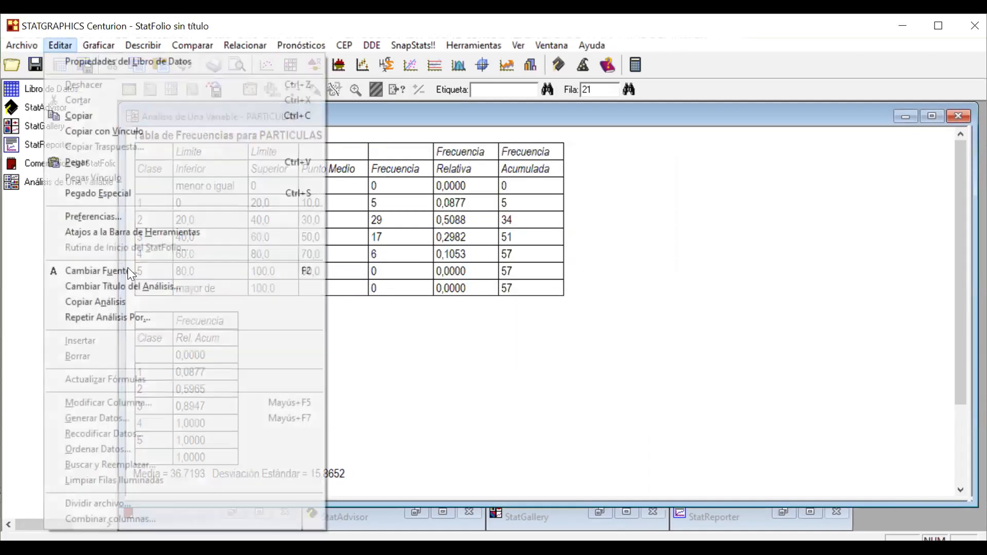
pyautogui.click(143, 271)
pyautogui.click(585, 214)
pyautogui.click(565, 211)
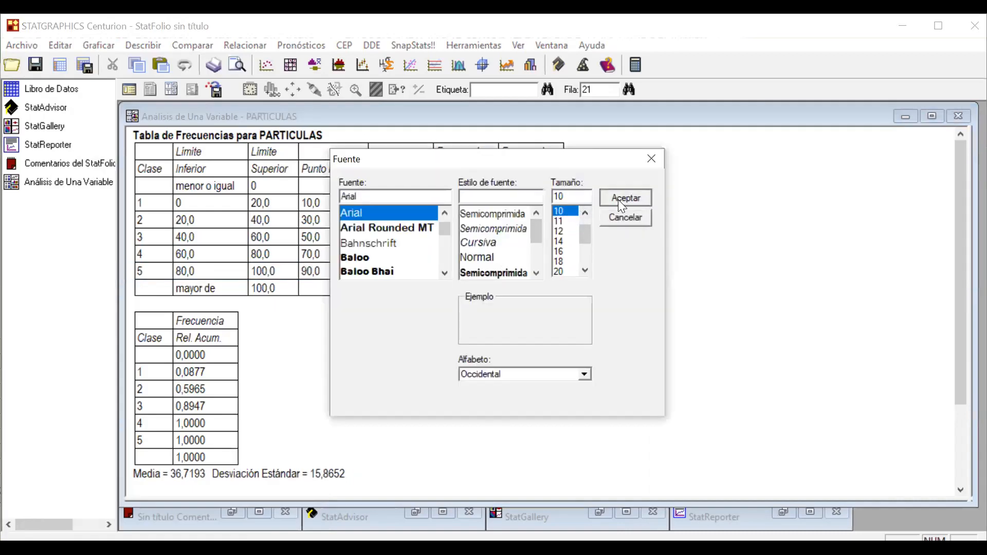
pyautogui.click(618, 202)
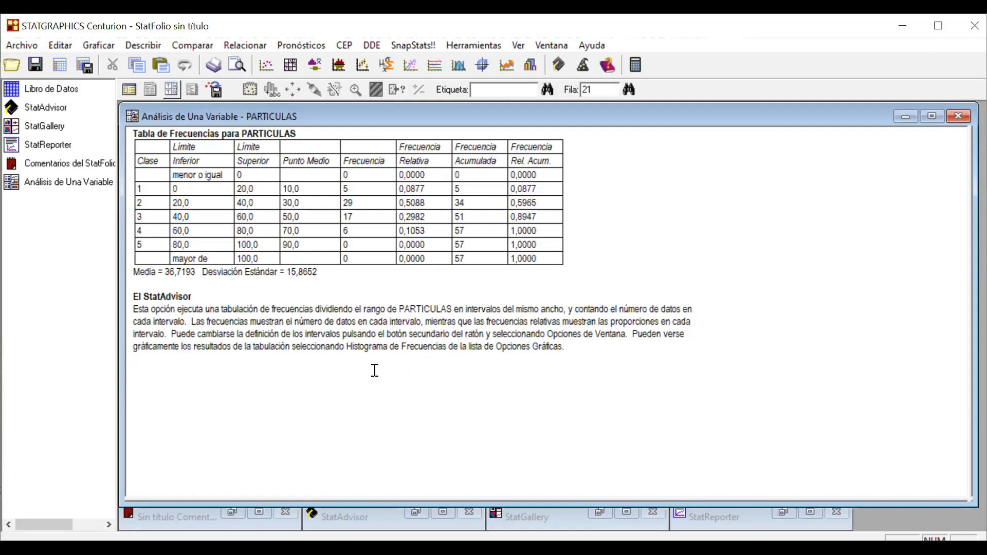
# Replace the PARTICULAS frequency table with its statistical summary, adding median and mode and removing standardized skewness and kurtosis.
pyautogui.click(172, 90)
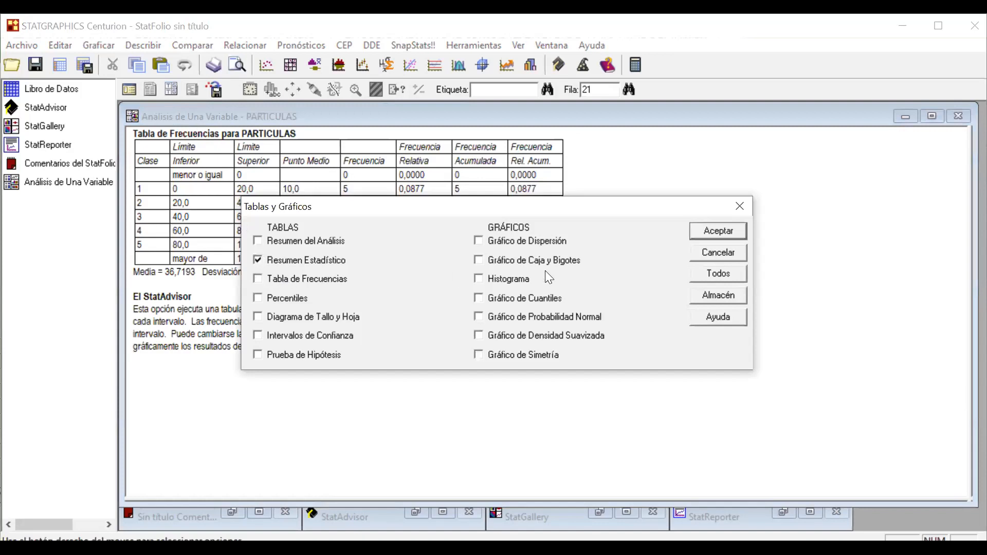
pyautogui.click(699, 227)
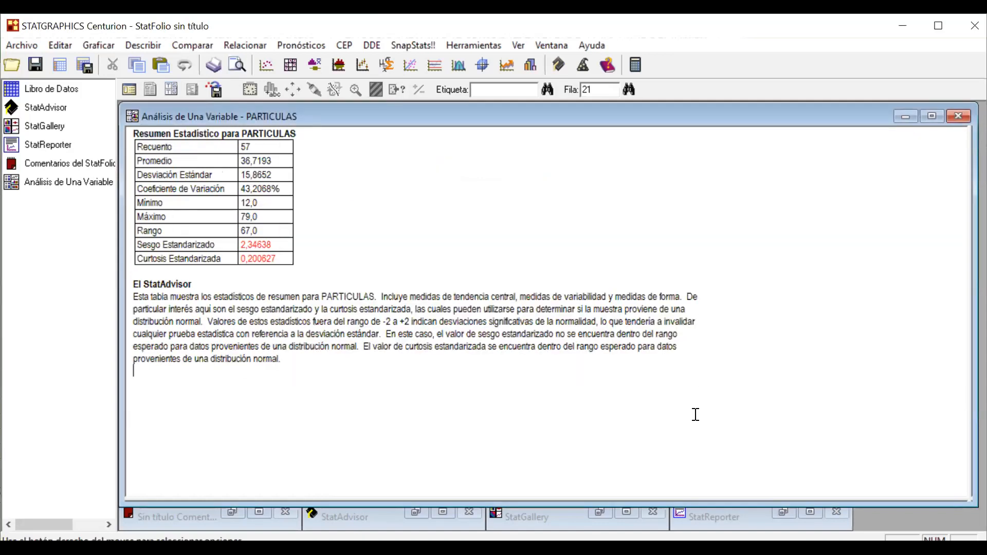
pyautogui.rightClick(571, 193)
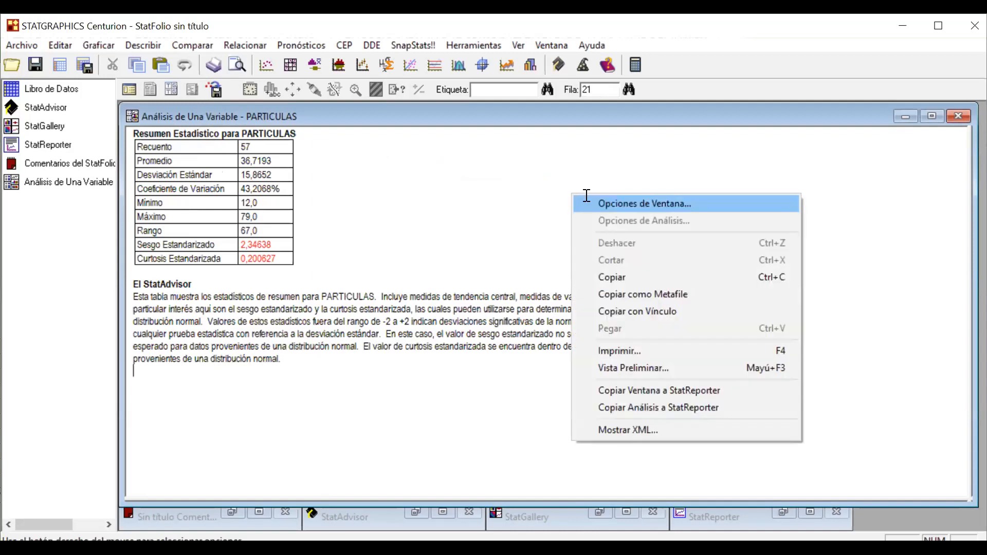
pyautogui.click(613, 203)
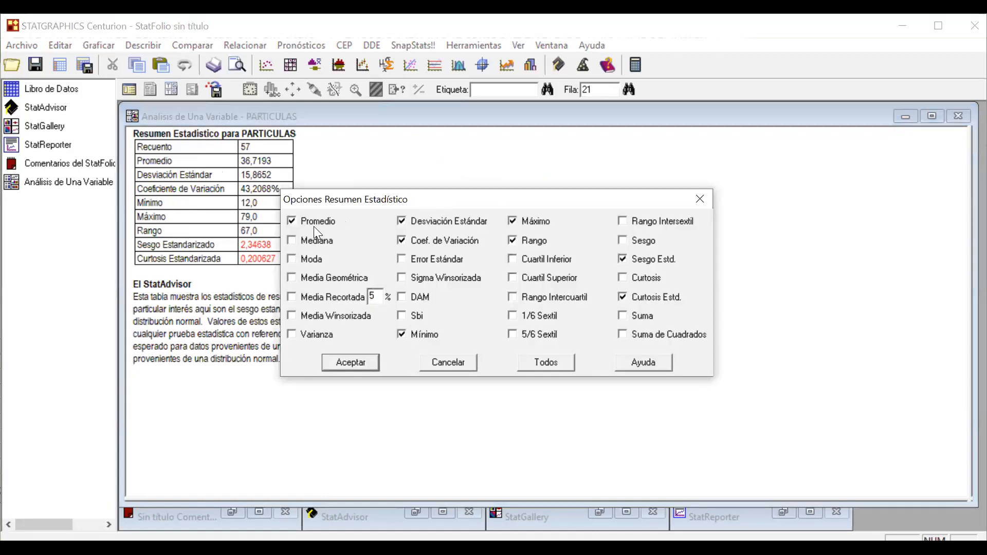
pyautogui.click(309, 258)
pyautogui.click(371, 361)
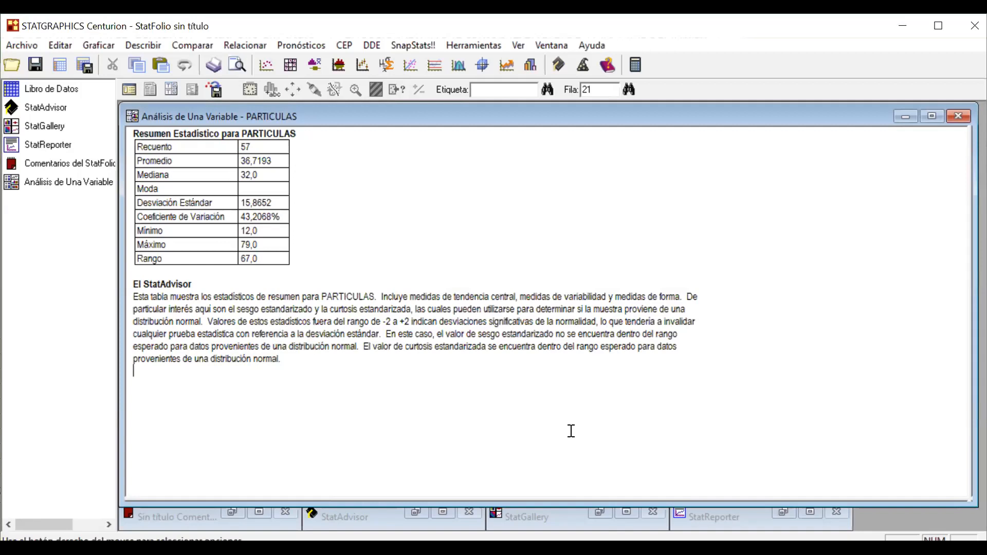
# Replace the PARTICULAS statistical summary with a box-and-whisker plot.
pyautogui.click(172, 89)
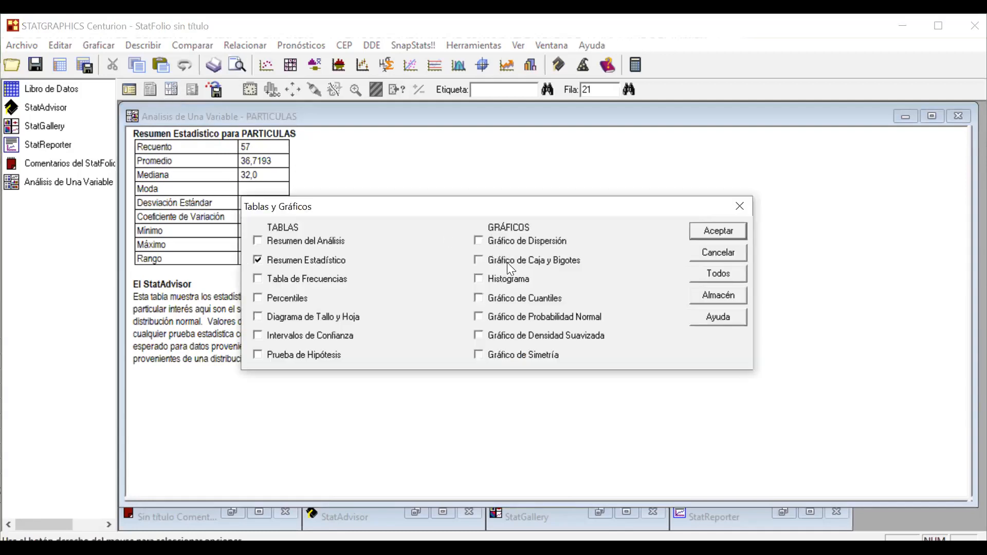
pyautogui.click(308, 261)
pyautogui.click(734, 230)
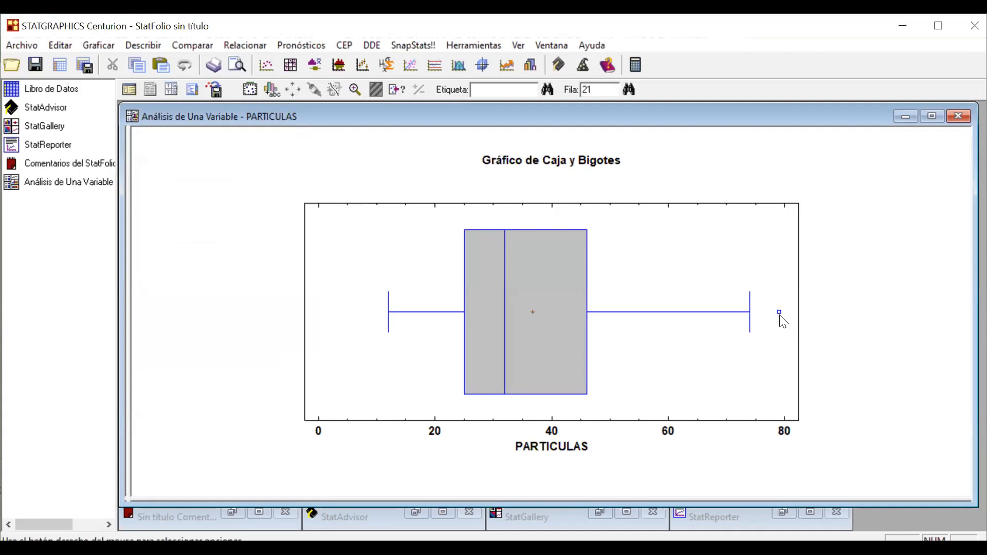
# Look through the PARTICULAS column in the data book down to its last row and return to the box-and-whisker plot.
pyautogui.click(25, 90)
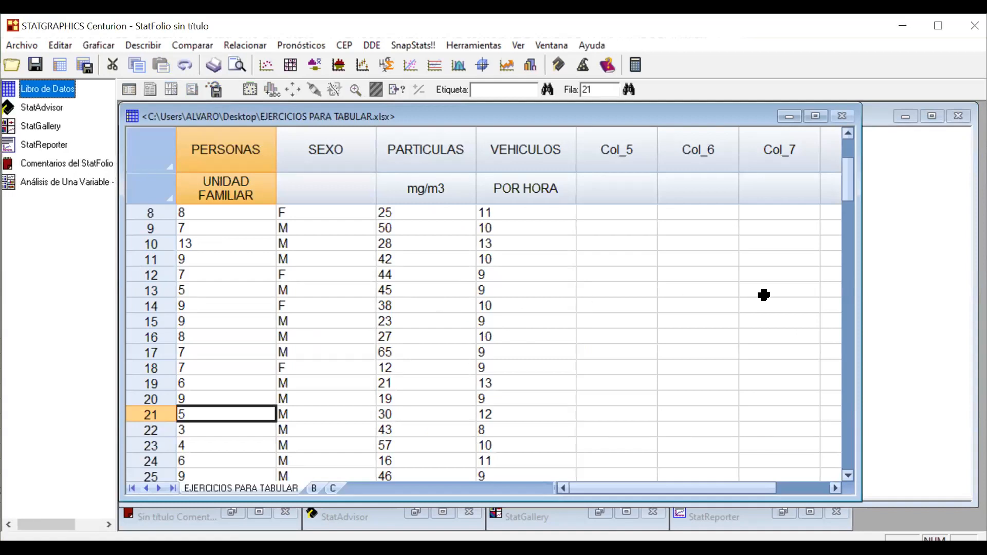
pyautogui.moveTo(846, 175); pyautogui.dragTo(845, 176)
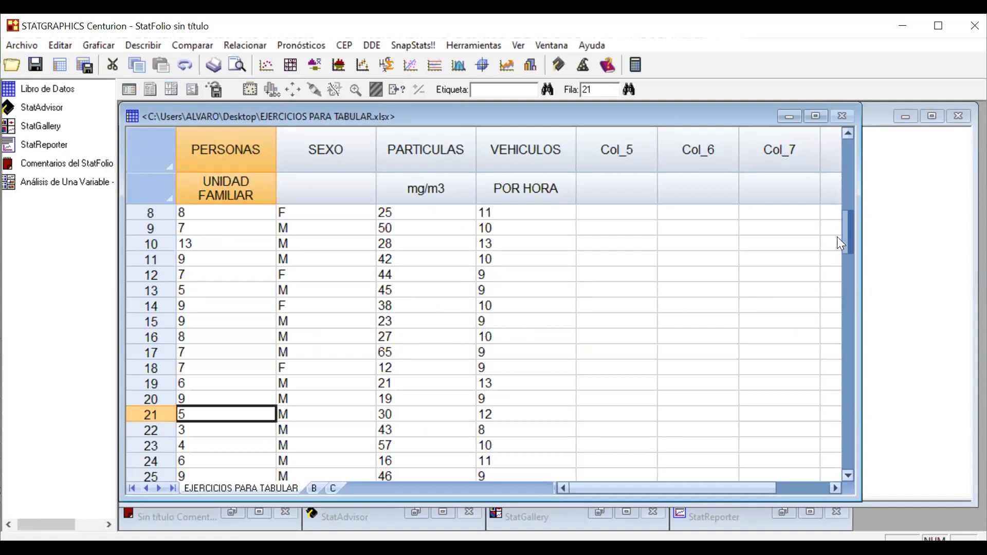
pyautogui.moveTo(839, 243); pyautogui.dragTo(834, 248)
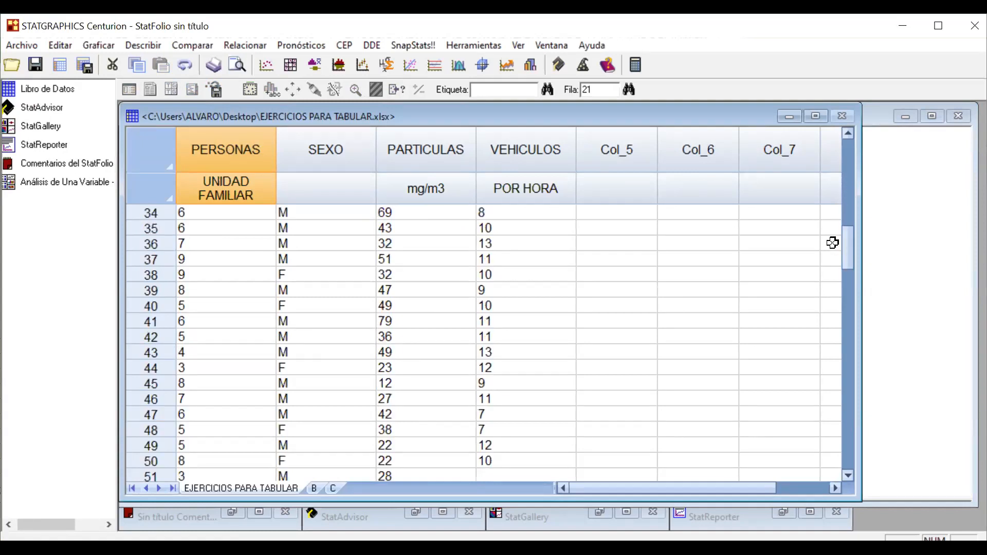
pyautogui.moveTo(847, 292); pyautogui.dragTo(846, 291)
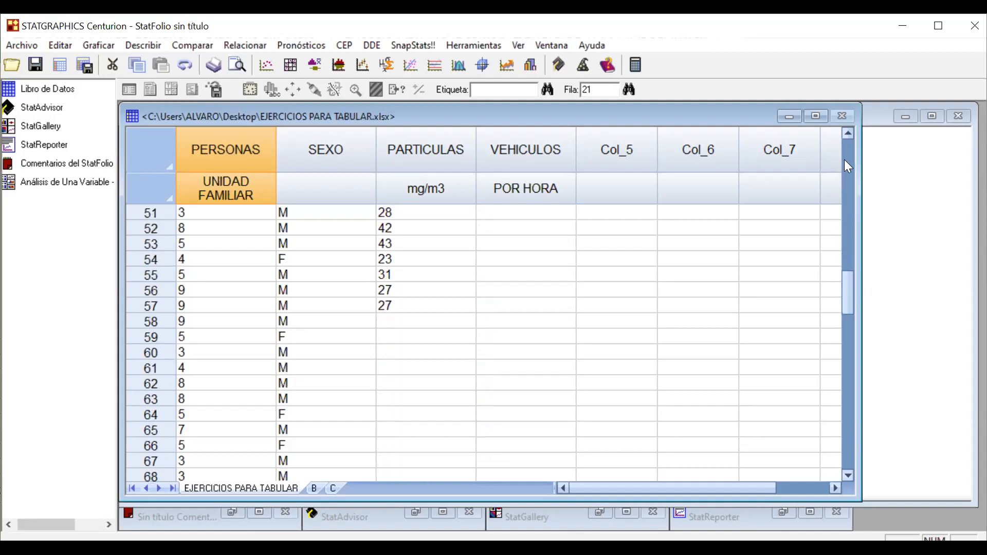
pyautogui.moveTo(844, 134); pyautogui.dragTo(845, 132)
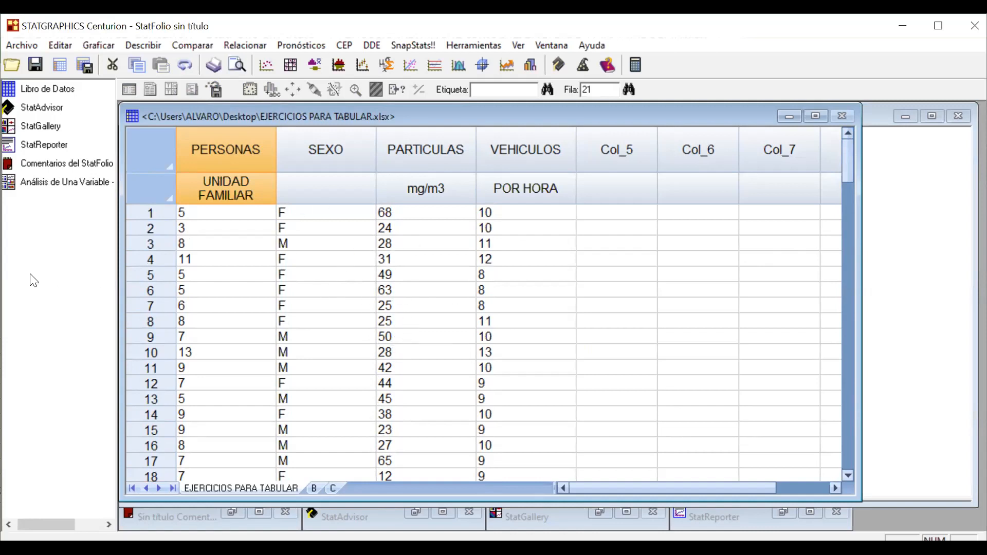
pyautogui.click(53, 182)
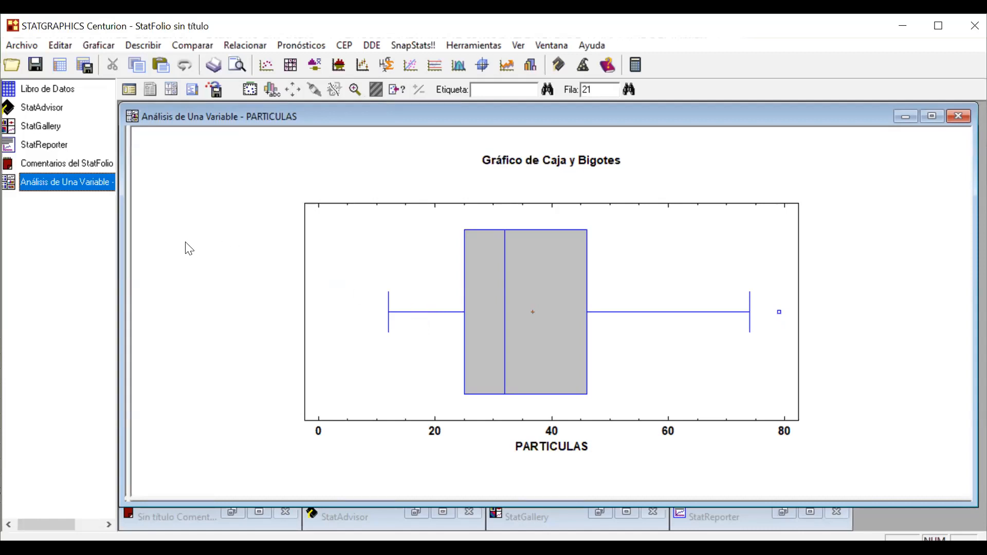
# Tabulate VEHICULOS as categorical data, outputting only the frequency table without analysis summary, bar chart or pie chart.
pyautogui.click(55, 89)
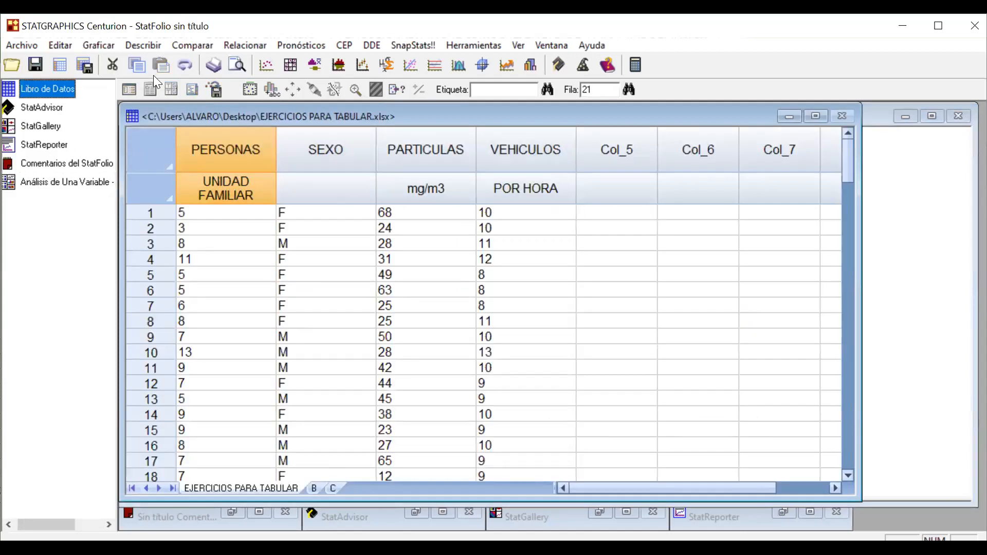
pyautogui.click(140, 47)
pyautogui.moveTo(212, 78)
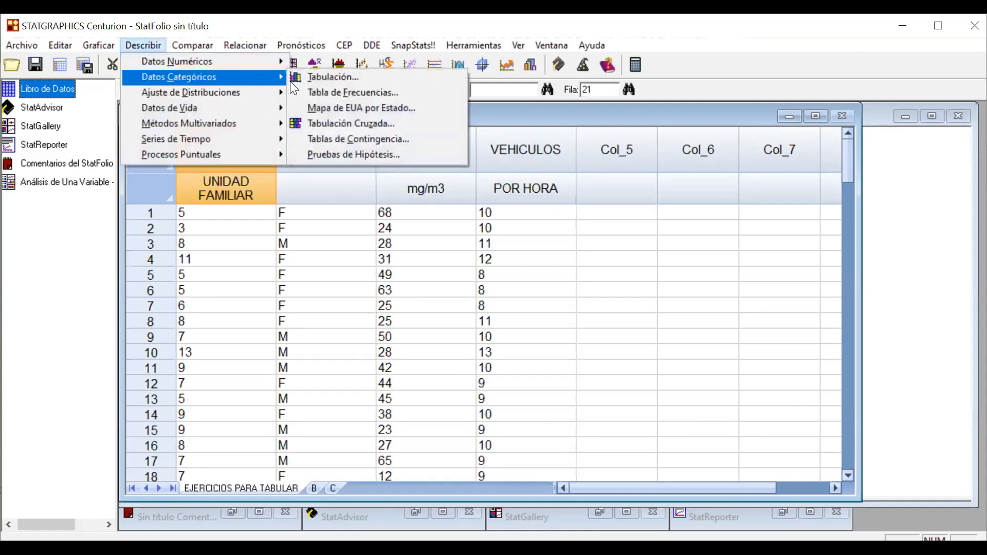
pyautogui.click(332, 76)
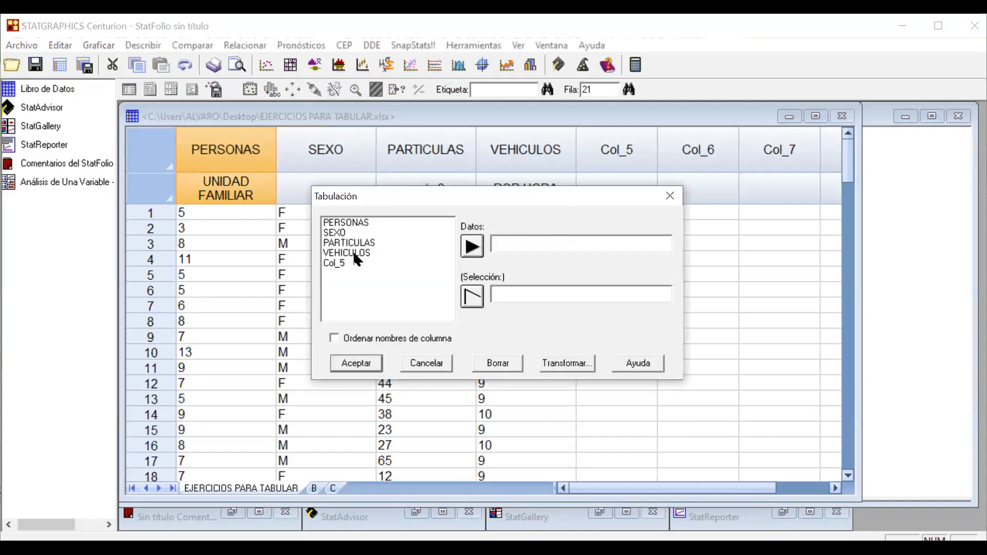
pyautogui.doubleClick(354, 253)
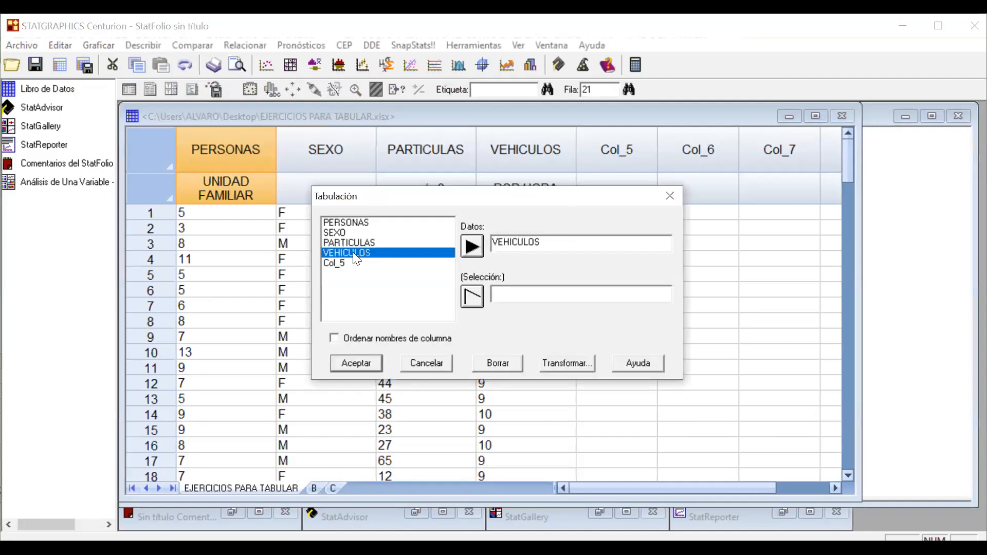
pyautogui.click(359, 364)
pyautogui.click(318, 258)
pyautogui.click(534, 277)
pyautogui.click(542, 261)
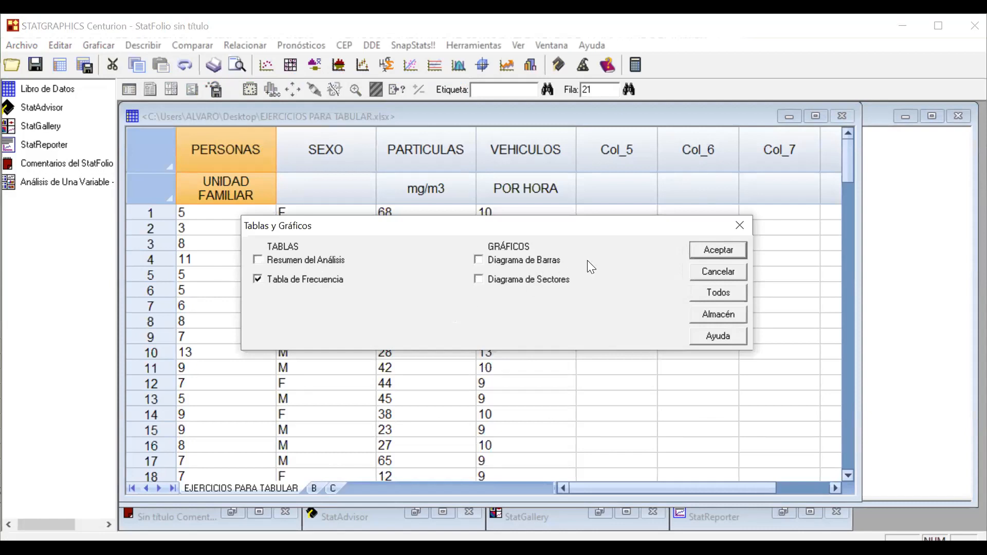
pyautogui.click(699, 250)
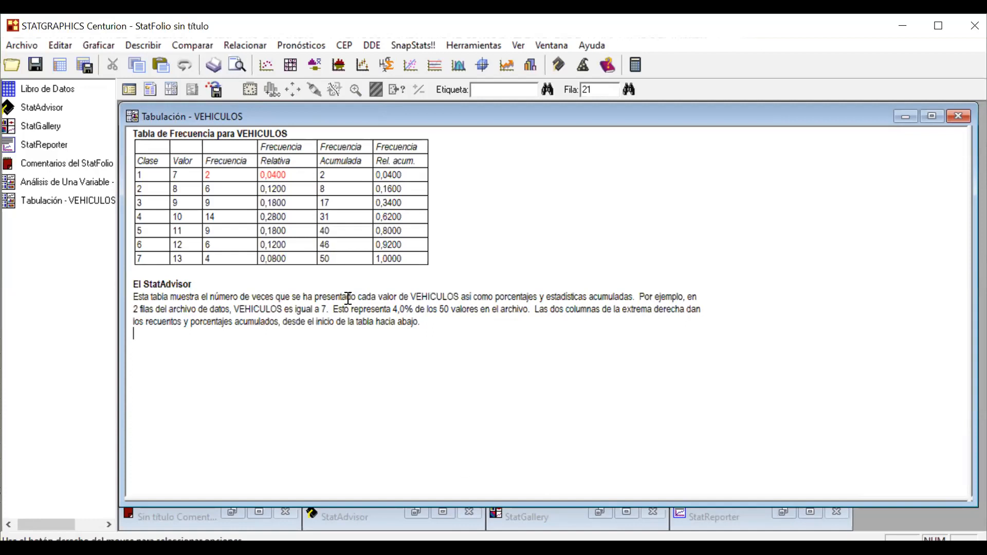
# Run a one-variable analysis of VEHICULOS that outputs only the statistical summary.
pyautogui.click(146, 45)
pyautogui.moveTo(174, 65)
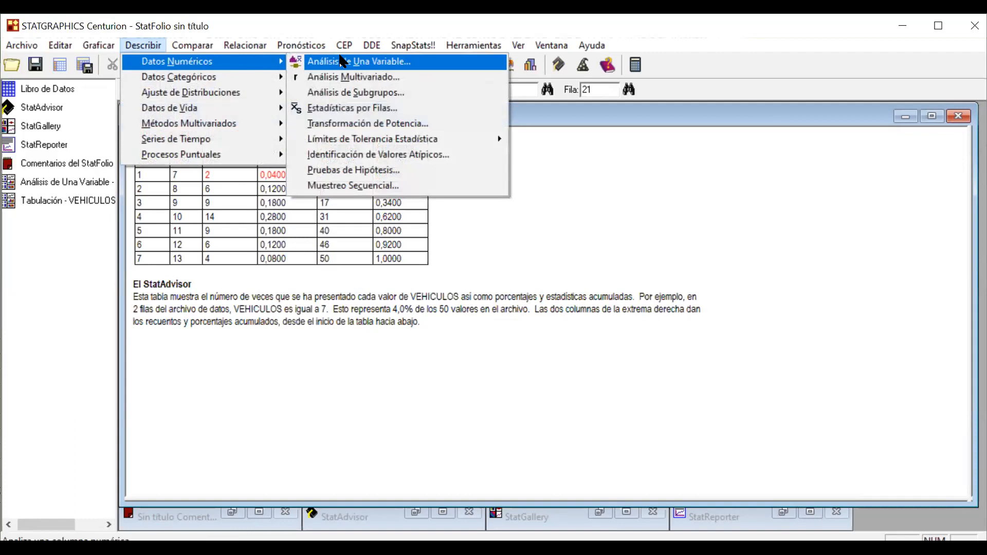
pyautogui.click(343, 62)
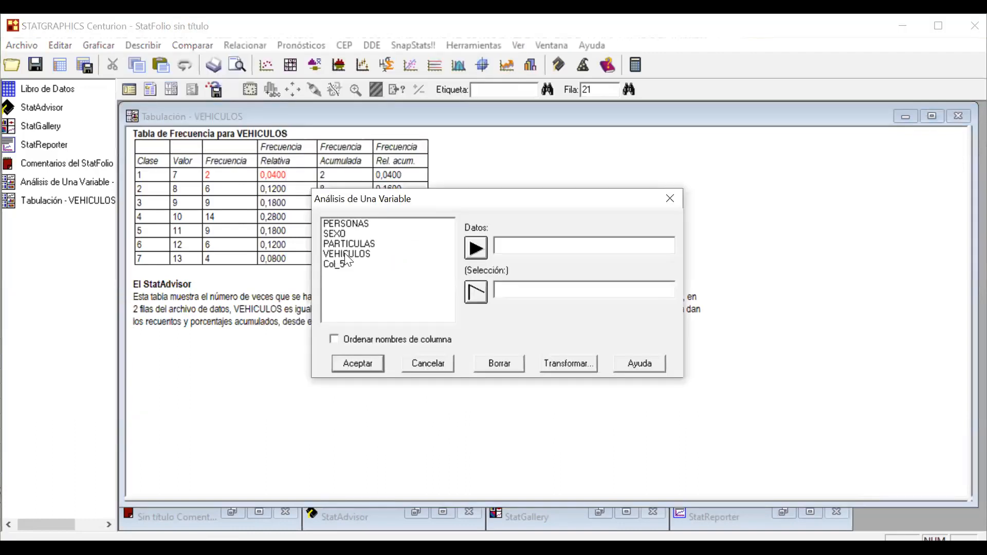
pyautogui.doubleClick(346, 254)
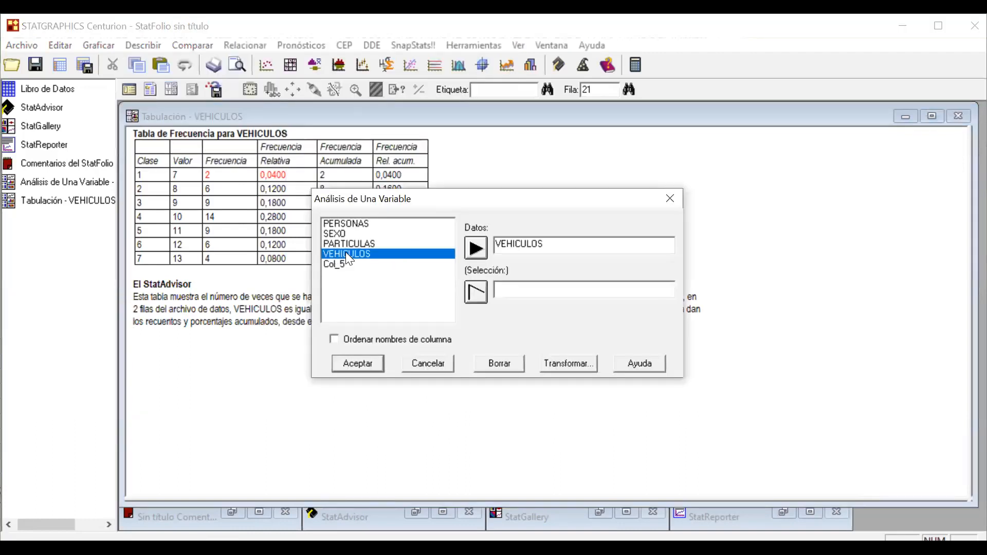
pyautogui.click(372, 362)
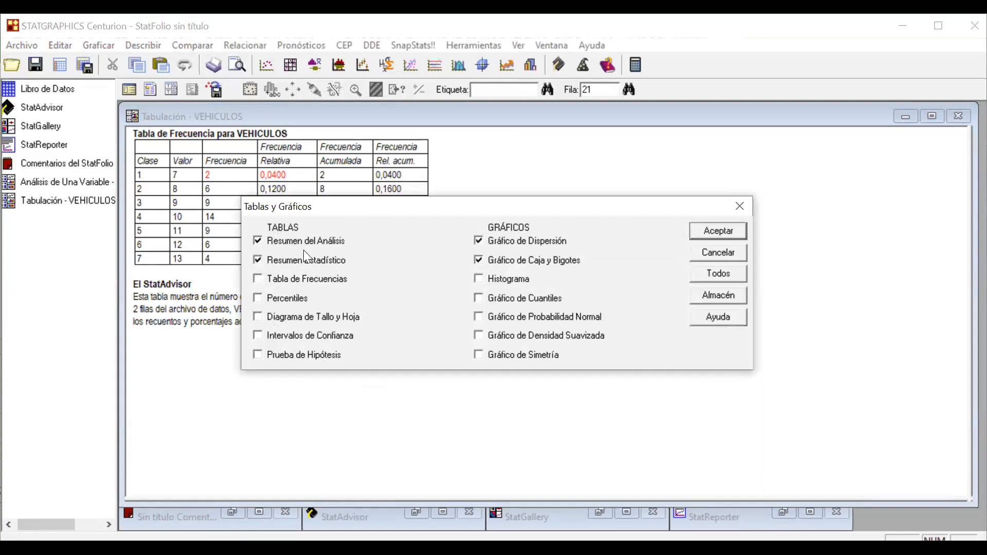
pyautogui.click(310, 238)
pyautogui.click(513, 256)
pyautogui.click(515, 239)
pyautogui.click(734, 232)
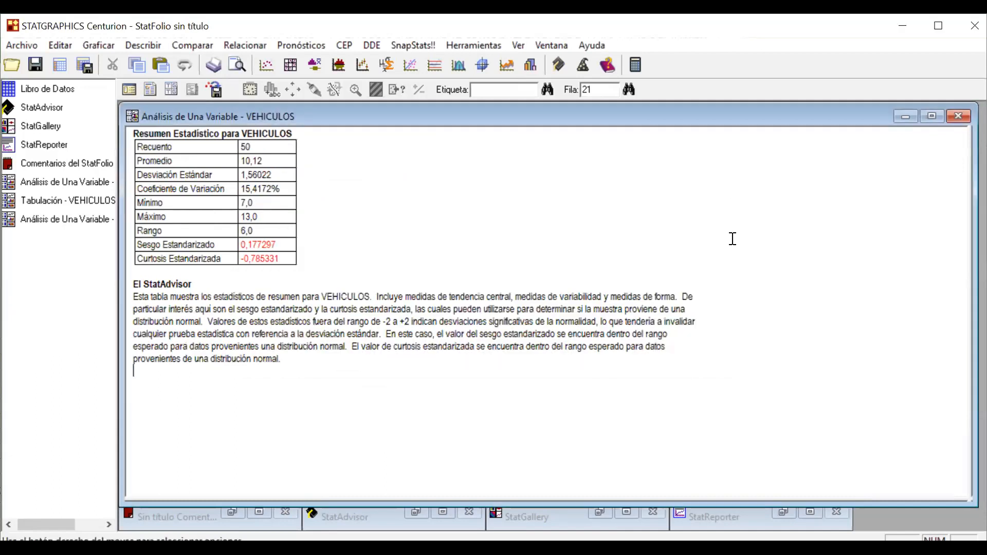